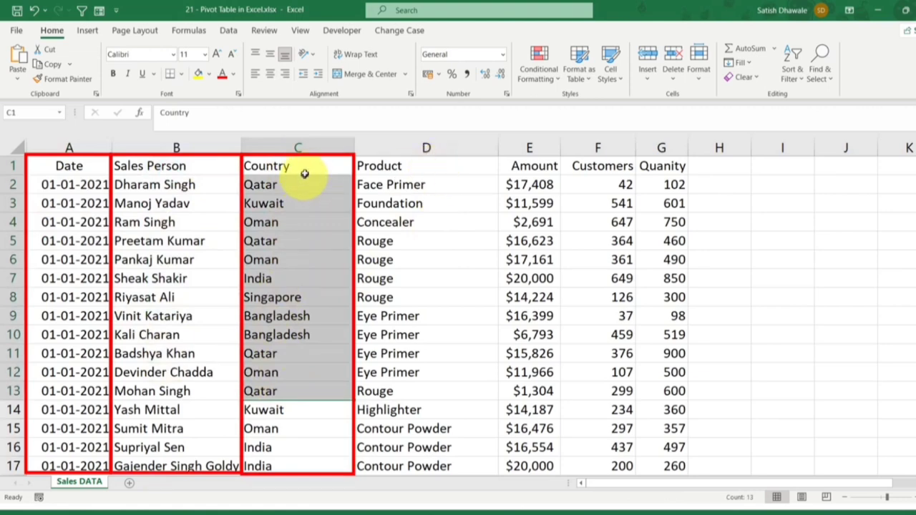
Step: Review the Country, Product, Amount, Customers and Quanity columns of the sales data by highlighting each one
left_click_drag(308, 166, 294, 358)
left_click_drag(409, 164, 388, 372)
left_click_drag(538, 168, 531, 370)
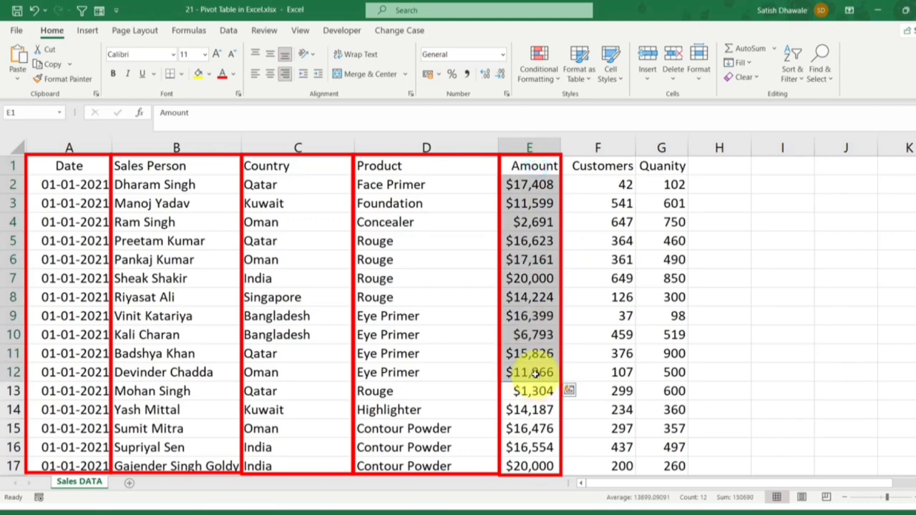
left_click_drag(600, 166, 617, 466)
left_click(663, 166)
left_click_drag(664, 166, 649, 339)
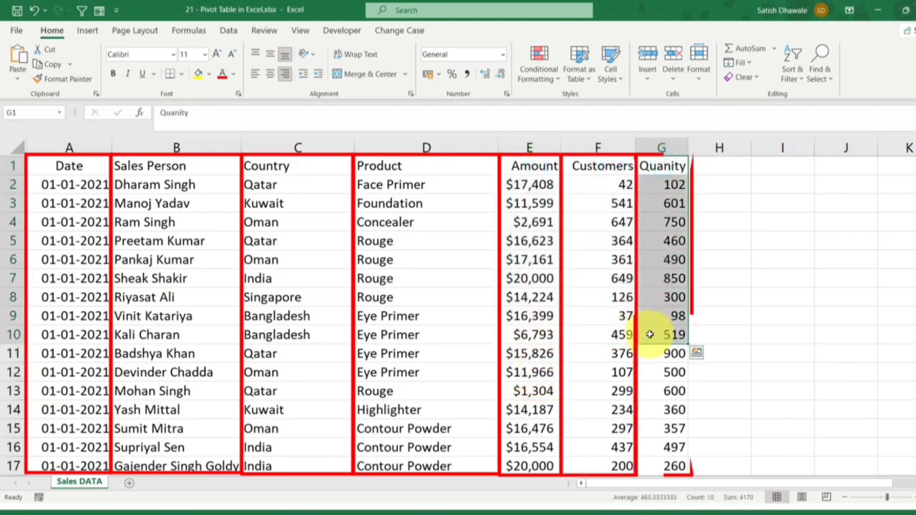
left_click(493, 273)
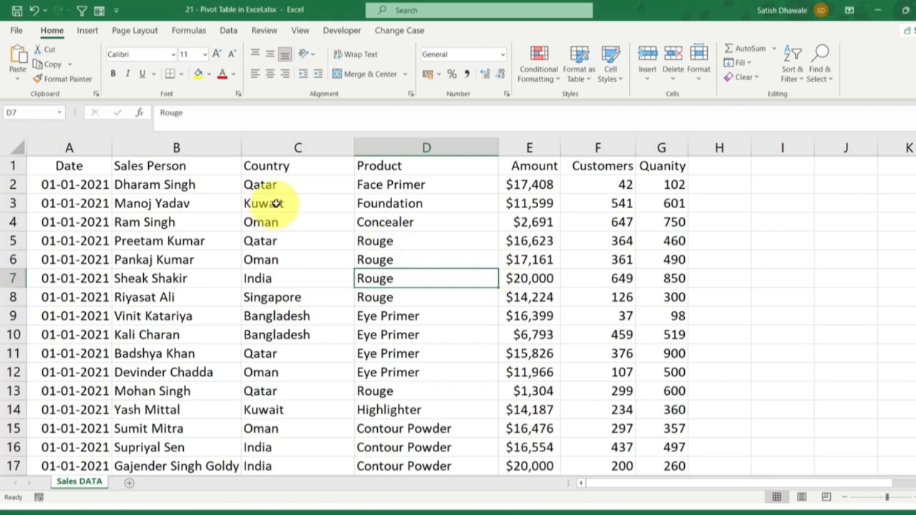
Step: Examine the Country and Product columns and look through the sales records below
left_click(299, 147)
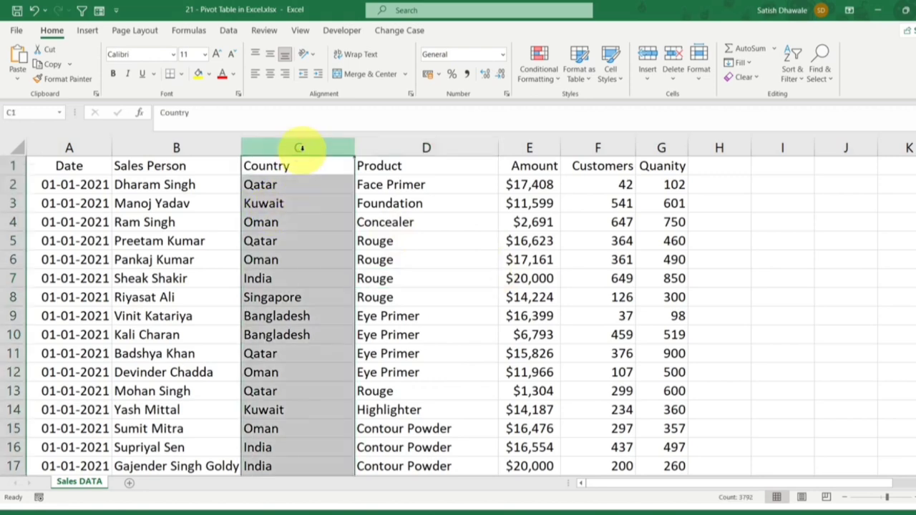
left_click(301, 164)
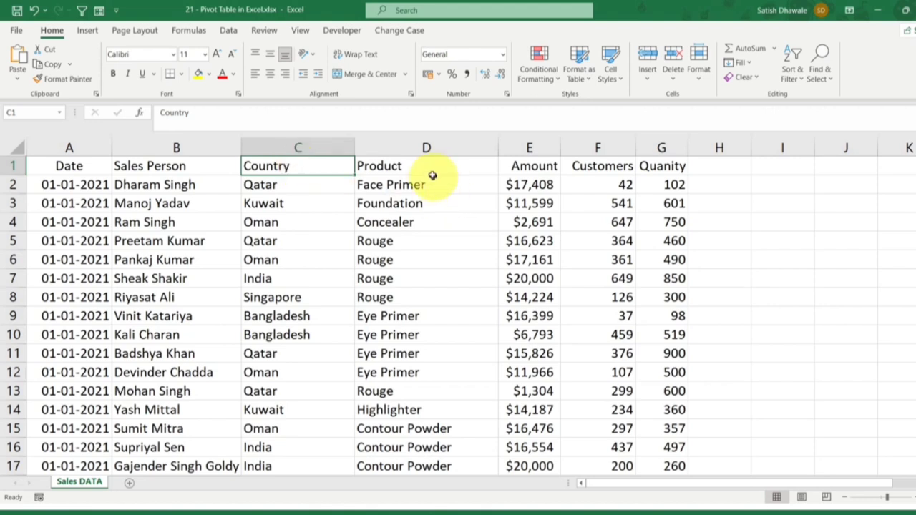
left_click(427, 148)
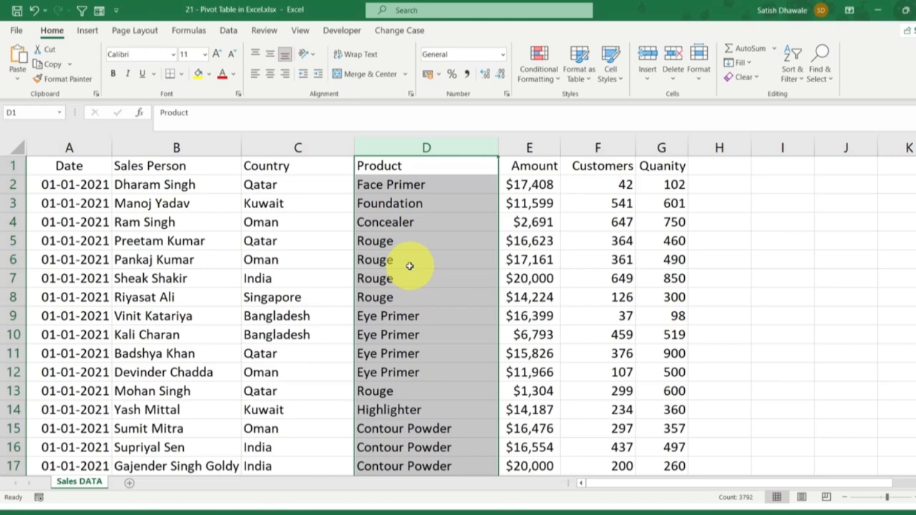
left_click(300, 147)
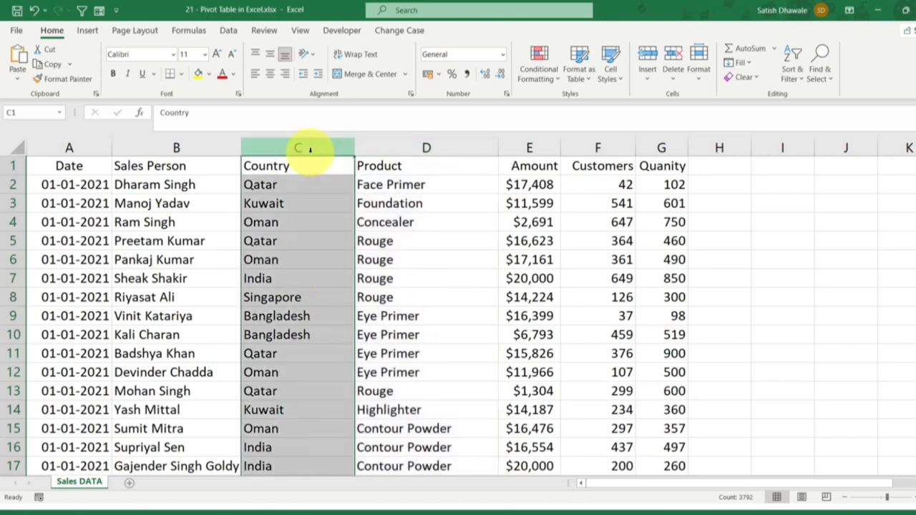
left_click(483, 180)
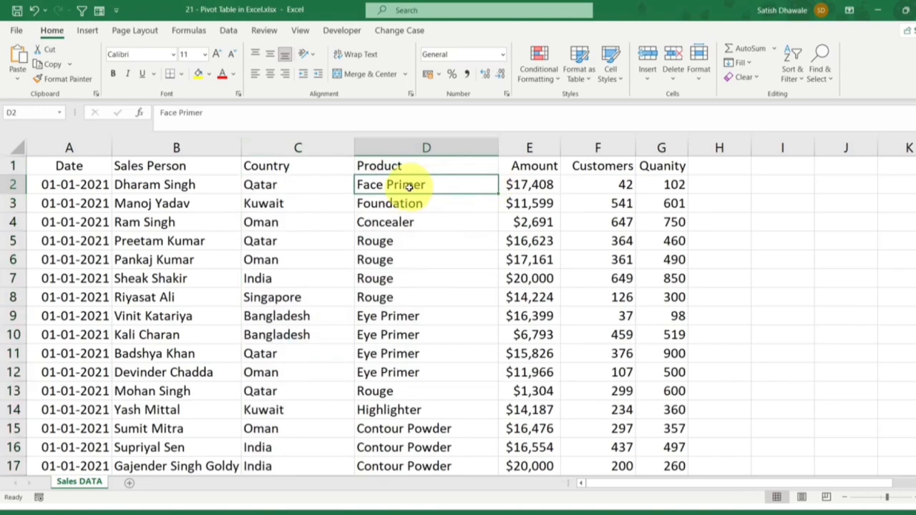
scroll(407, 186, "down", 6)
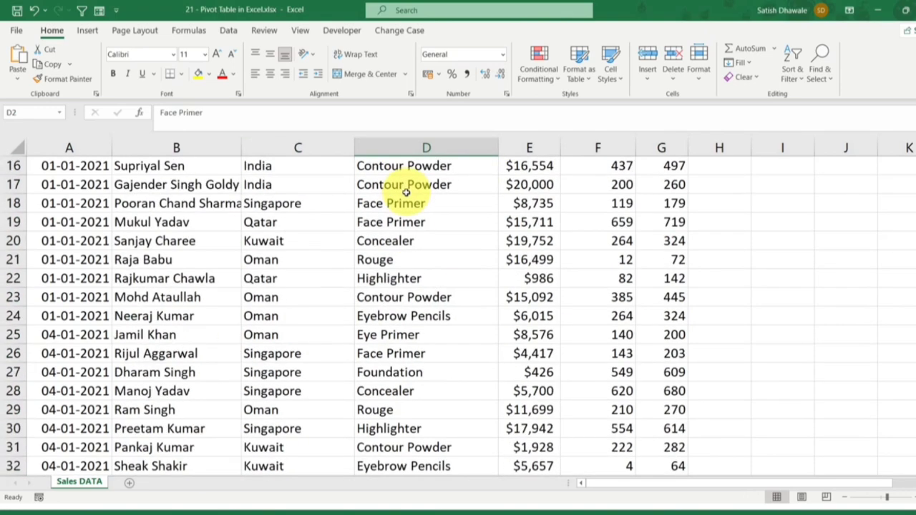
scroll(405, 195, "up", 5)
scroll(405, 195, "up", 1)
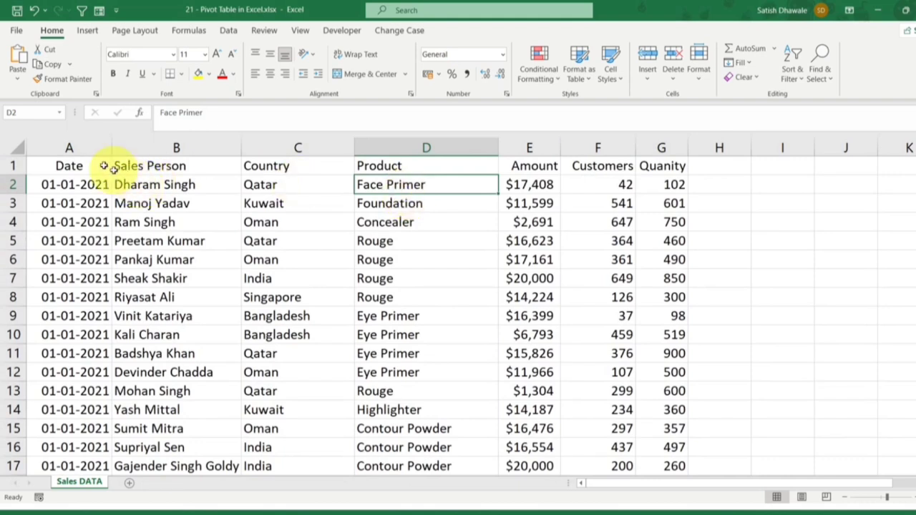
Step: Select the whole sales data range from the Date header to the last record, A1:G3792
left_click(82, 165)
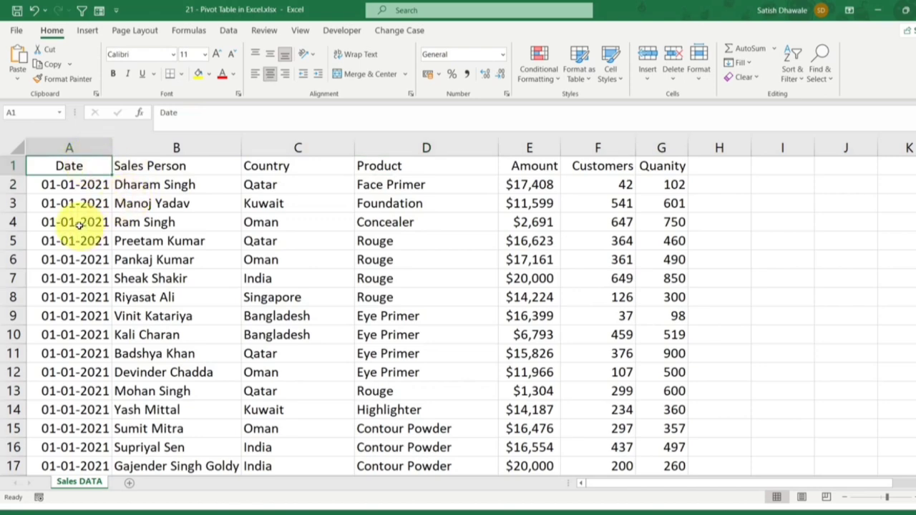
key("ctrl+shift+End")
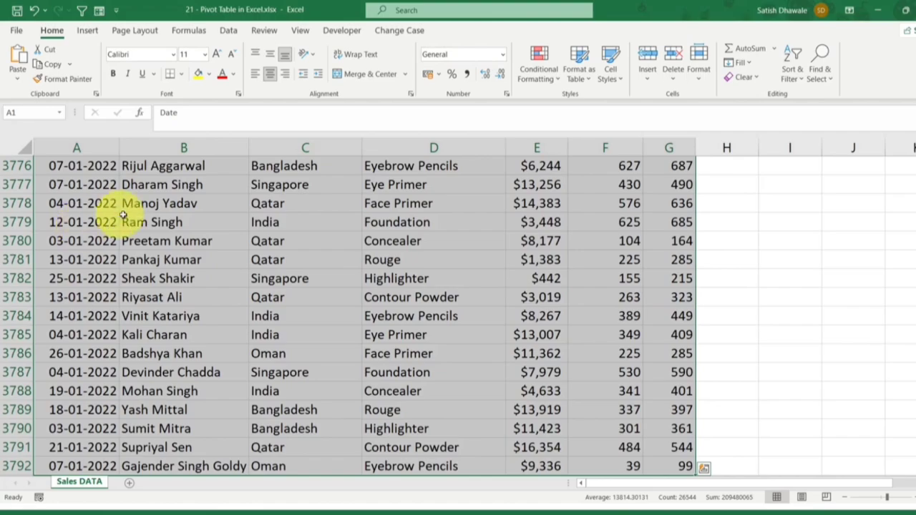
Step: Preview the recommended PivotTables summarizing customers and quantity by country, and close them without inserting one
left_click(80, 32)
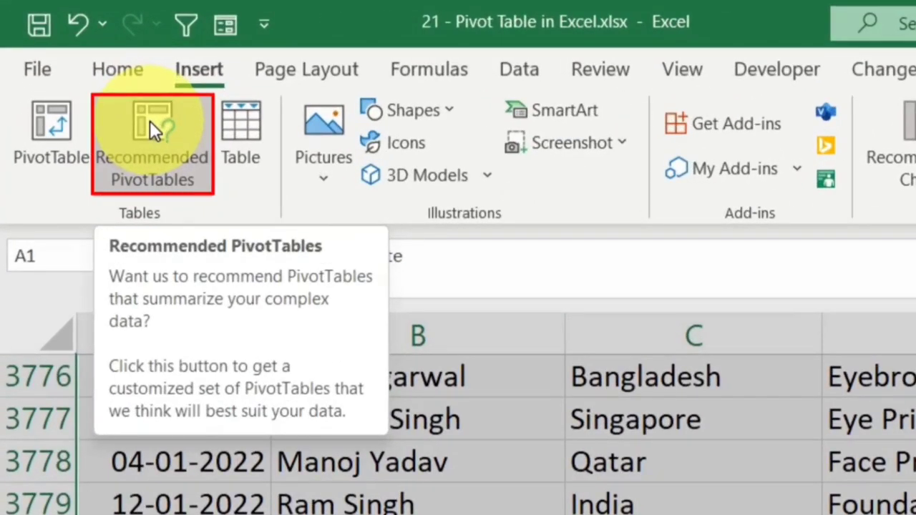
left_click(149, 121)
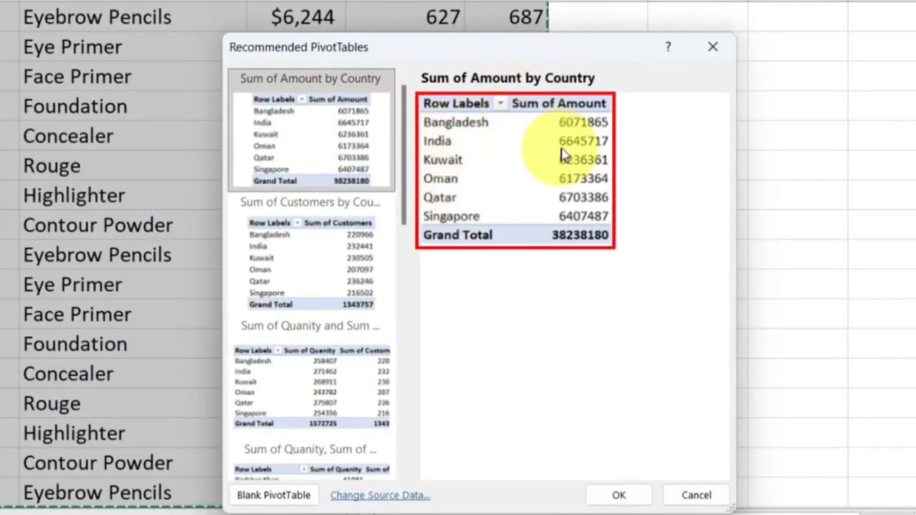
left_click(336, 268)
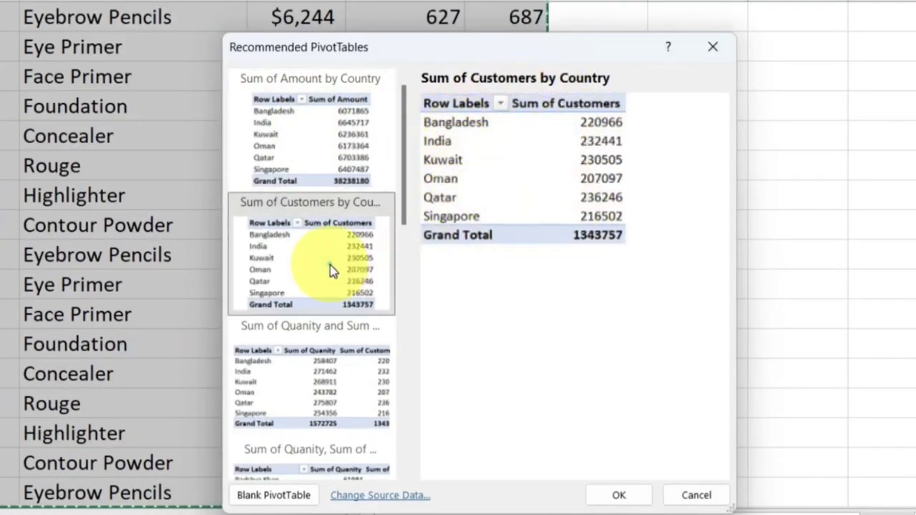
left_click(329, 366)
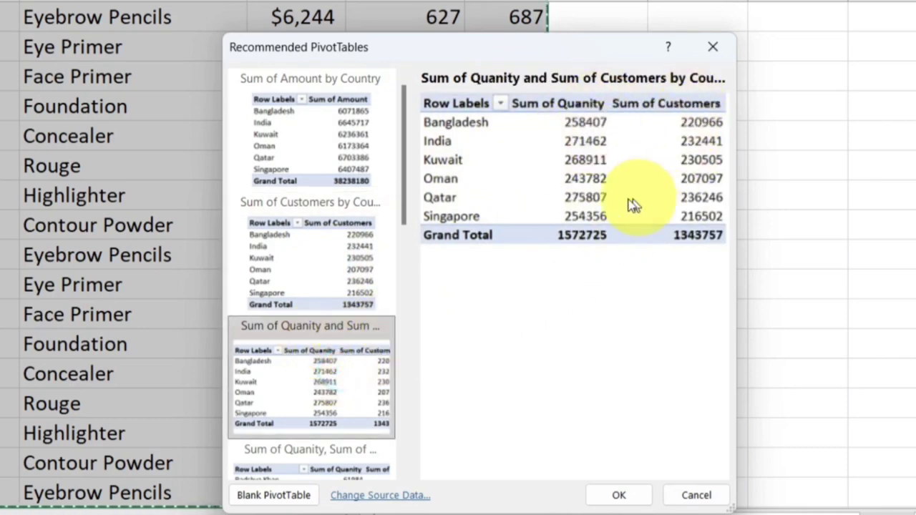
left_click(714, 51)
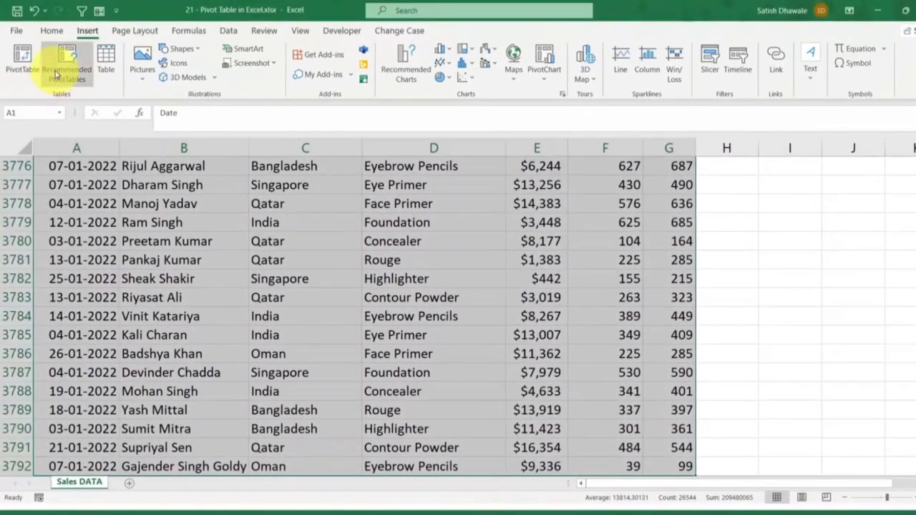
Step: Reopen the recommended PivotTables, compare the amount, customers and quantity summaries by country, and leave without inserting any
left_click(62, 63)
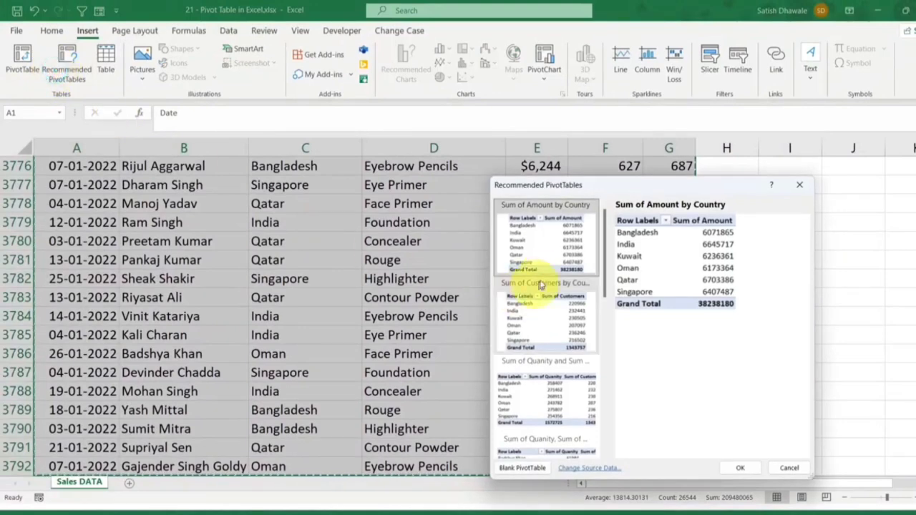
left_click(533, 342)
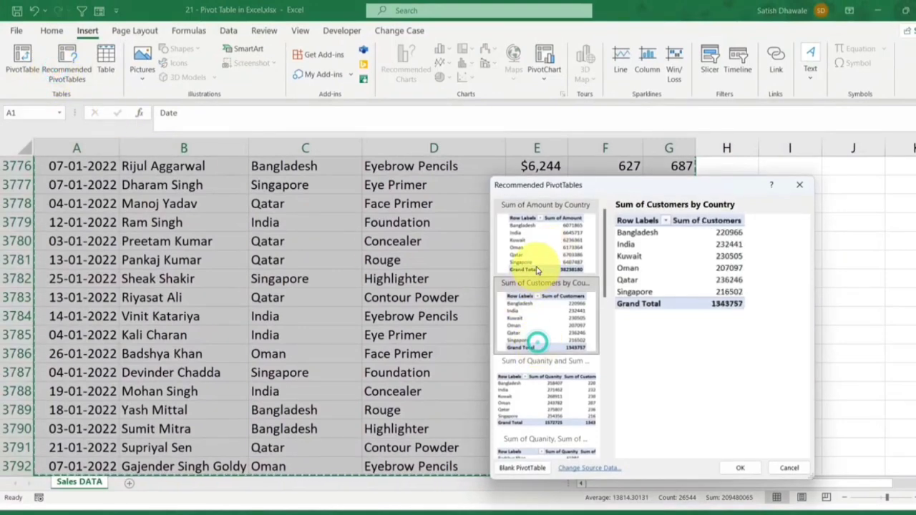
left_click(535, 266)
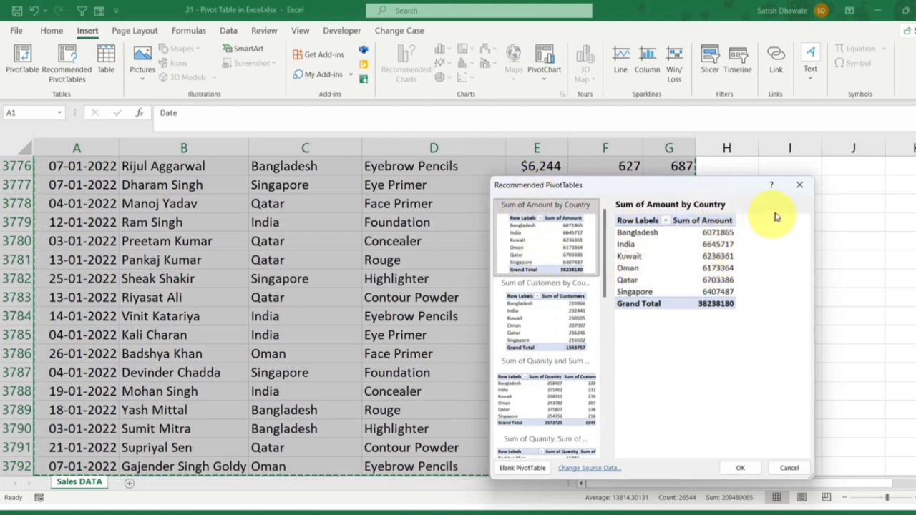
left_click(544, 317)
left_click(592, 388)
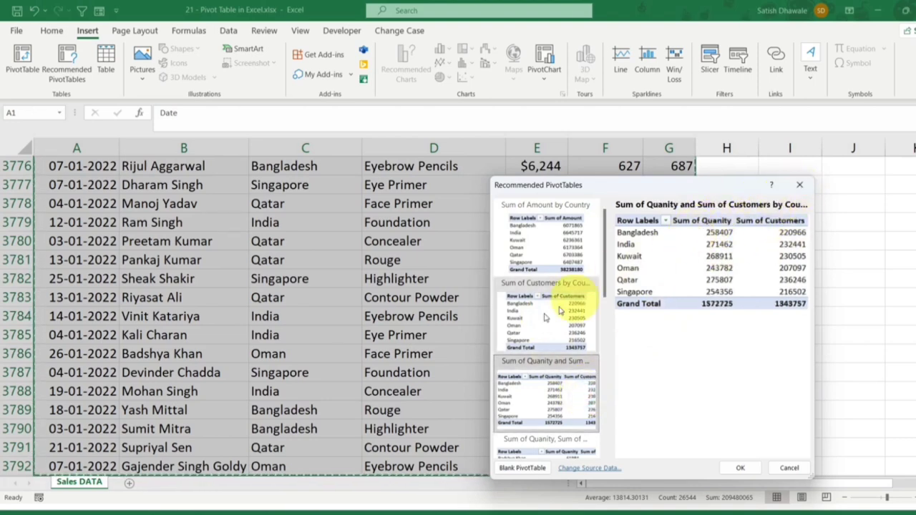
scroll(527, 342, "down", 6)
scroll(525, 342, "up", 6)
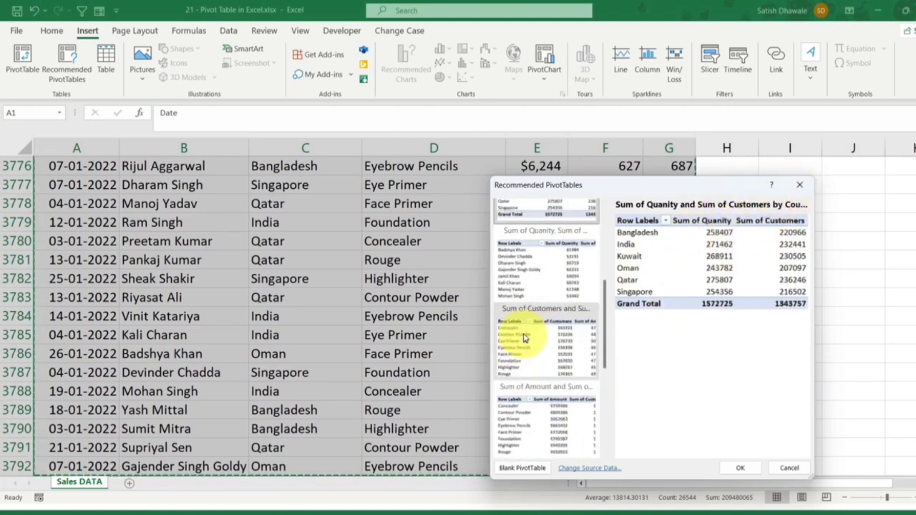
left_click(795, 184)
Step: Start a blank PivotTable from the Sales DATA range A1:G3792, placed on the existing worksheet at cell J2
scroll(215, 174, "up", 20)
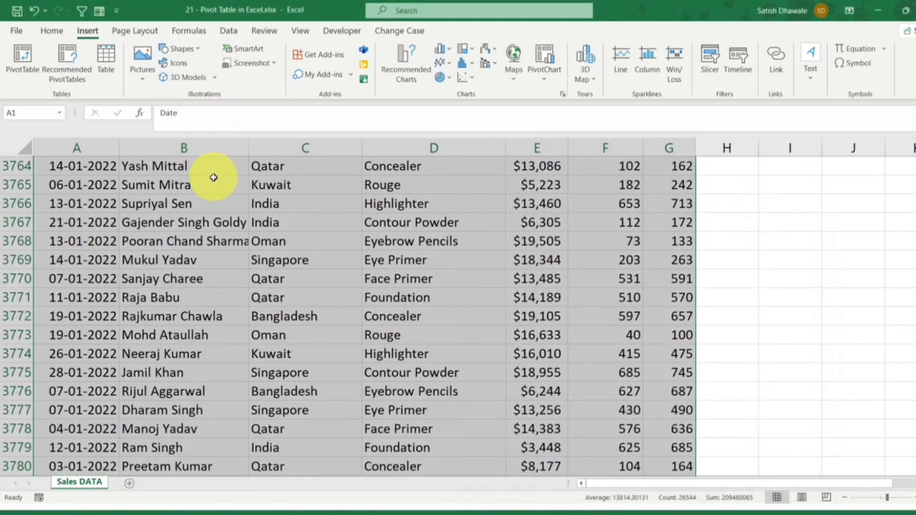
scroll(211, 186, "up", 1)
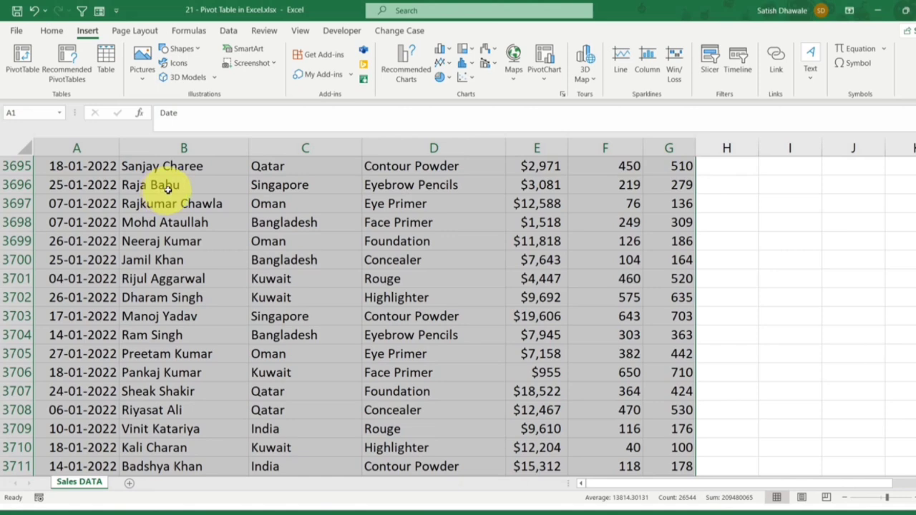
left_click(87, 30)
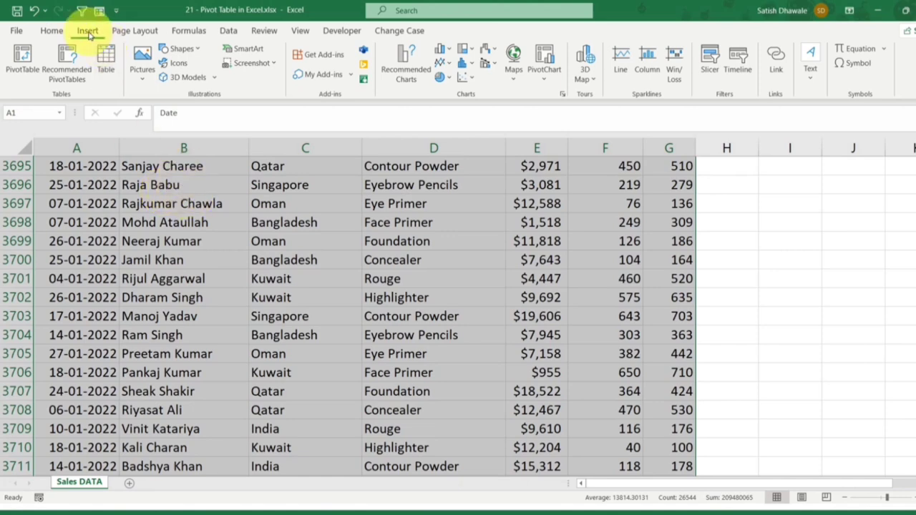
left_click(20, 62)
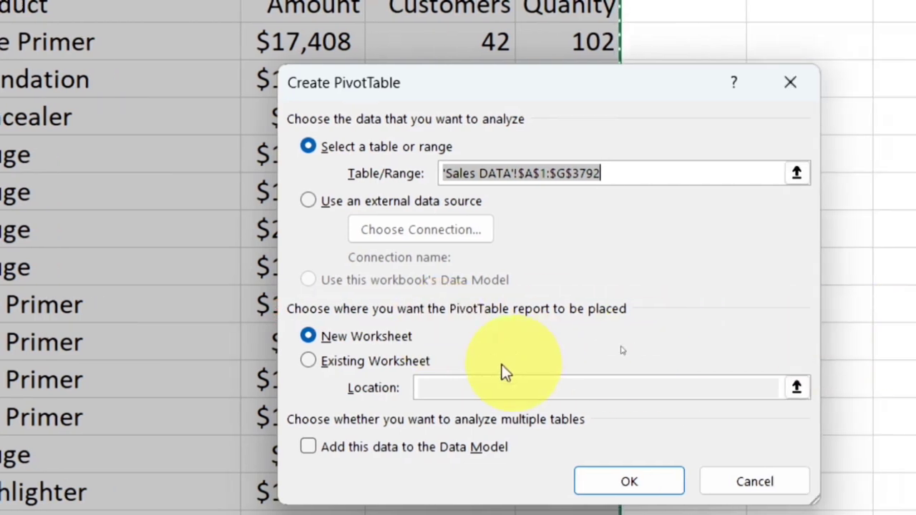
left_click(395, 340)
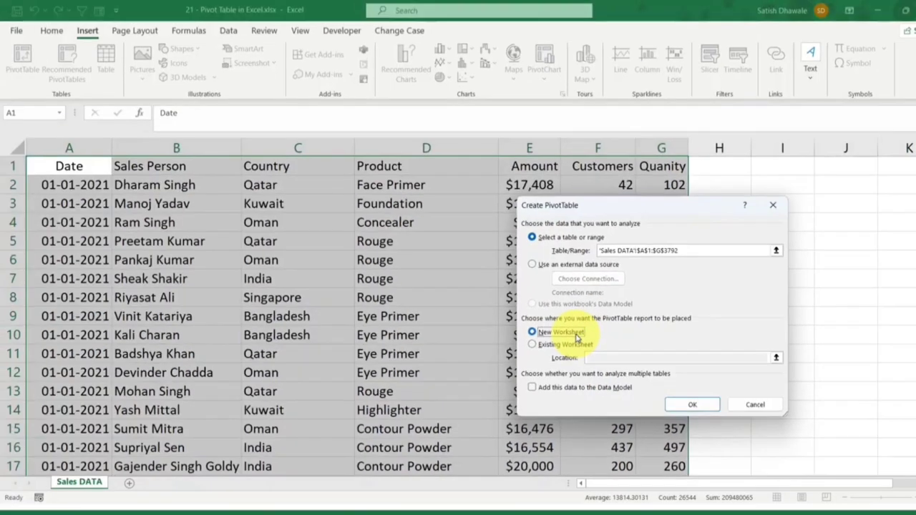
left_click(533, 344)
left_click_drag(658, 207, 504, 184)
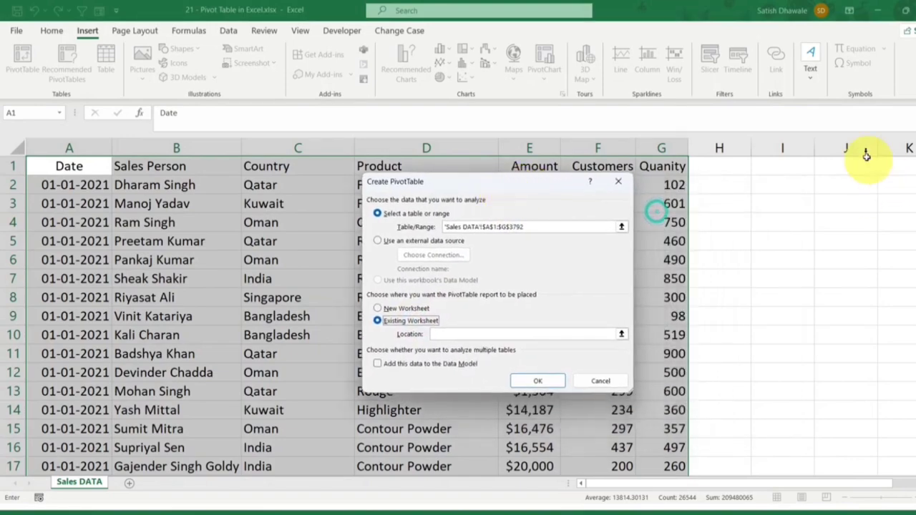
left_click(435, 333)
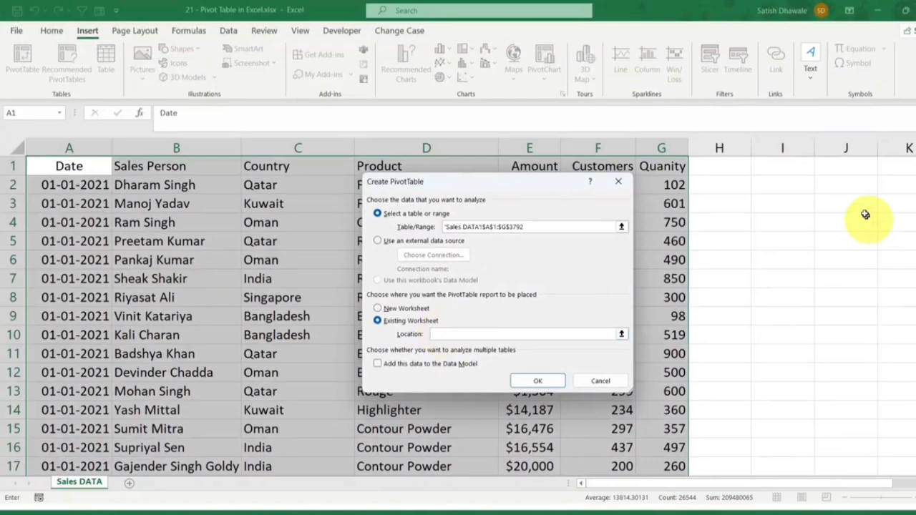
left_click(840, 184)
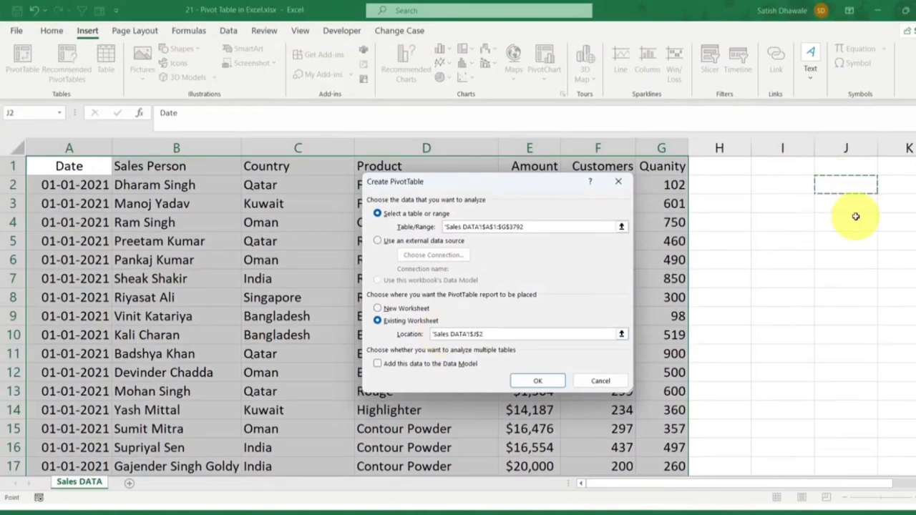
Step: Try to create the PivotTable on the existing worksheet after switching its placement between new and existing worksheet
left_click(405, 308)
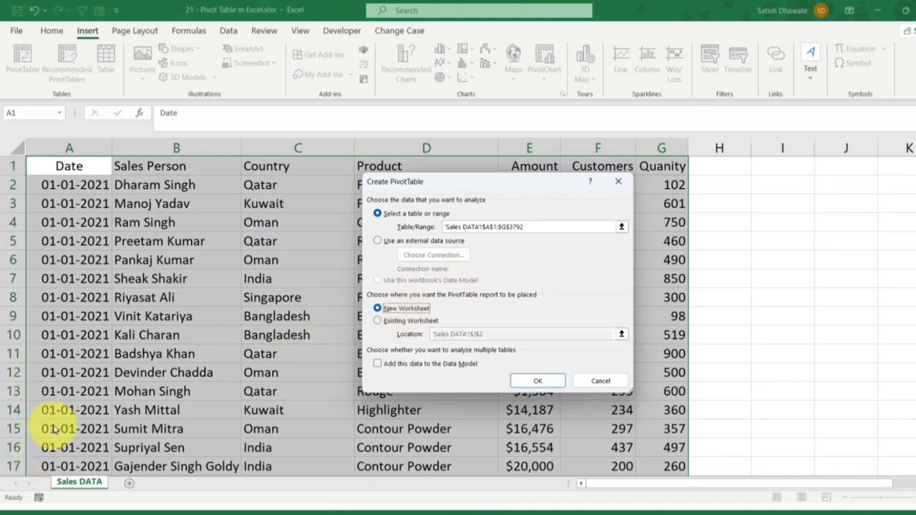
left_click(411, 321)
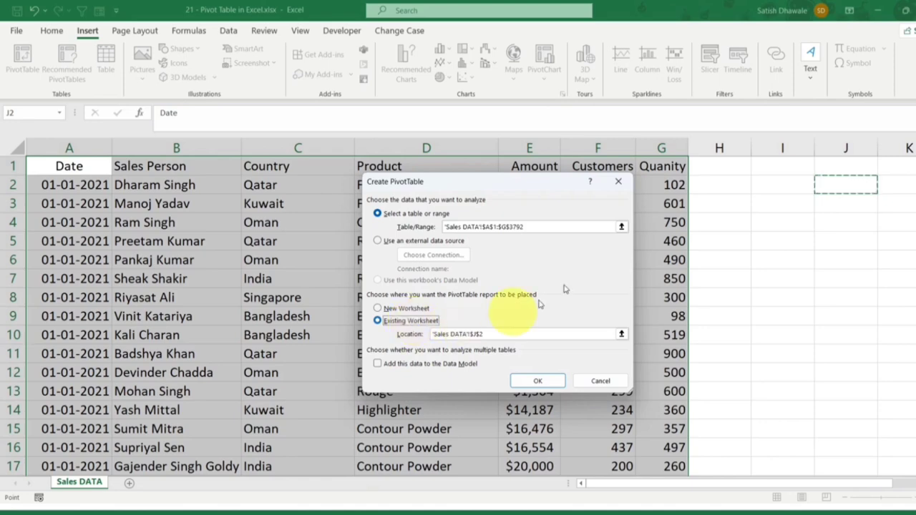
left_click_drag(541, 195, 431, 183)
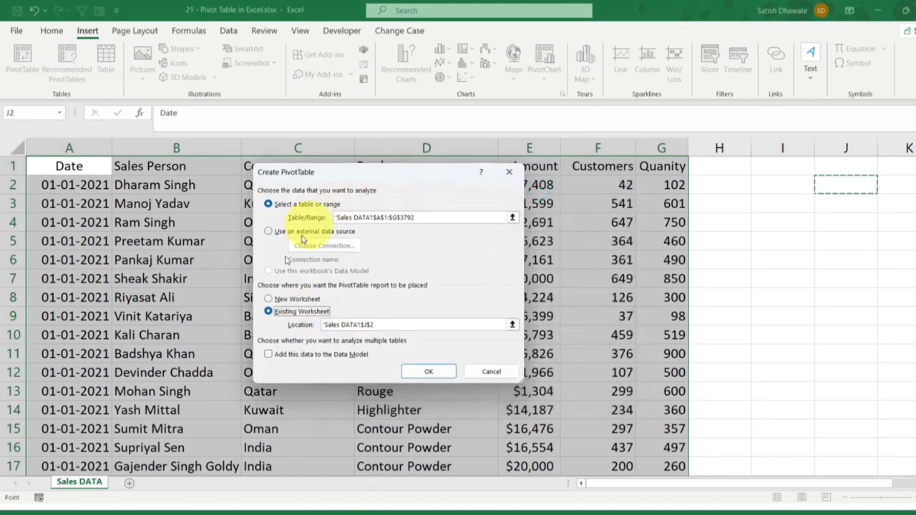
left_click(286, 298)
left_click(295, 312)
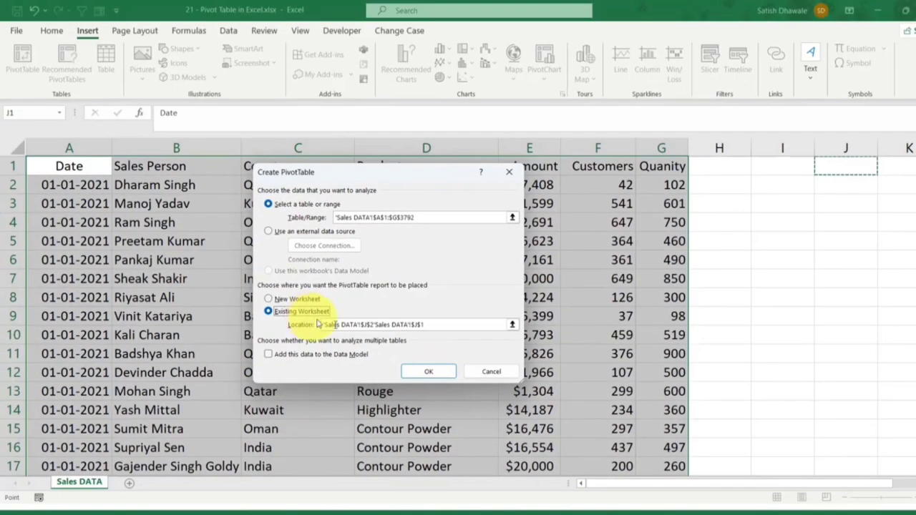
left_click(431, 372)
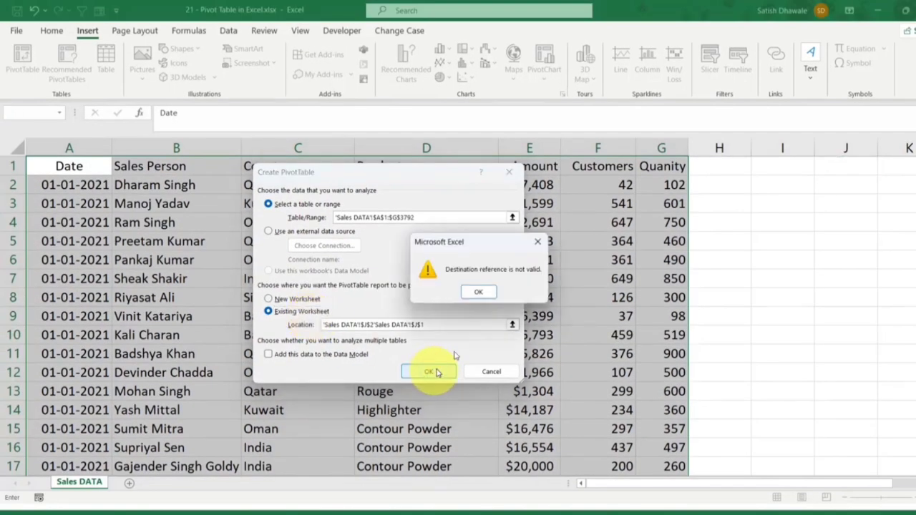
left_click(478, 292)
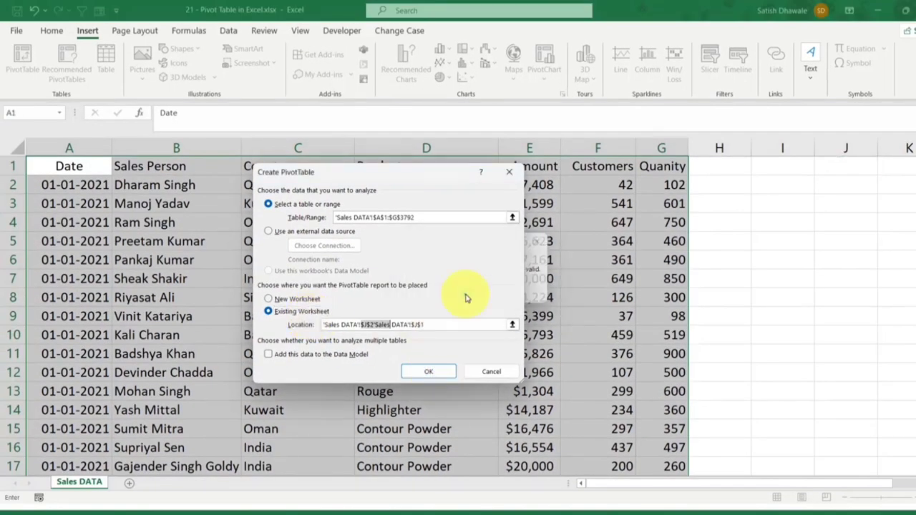
Step: Correct the PivotTable location to cell J1 of the Sales DATA sheet and create the blank PivotTable there
left_click_drag(428, 324, 331, 322)
key("BackSpace")
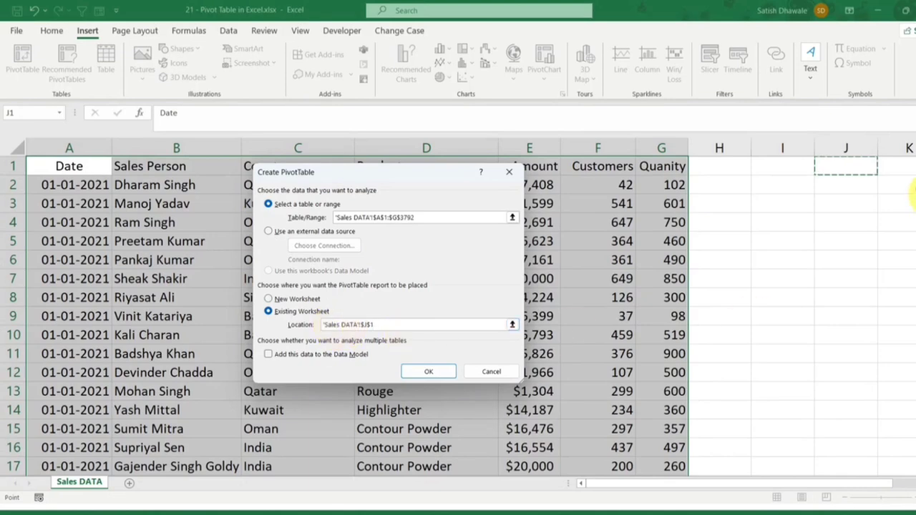
left_click(453, 373)
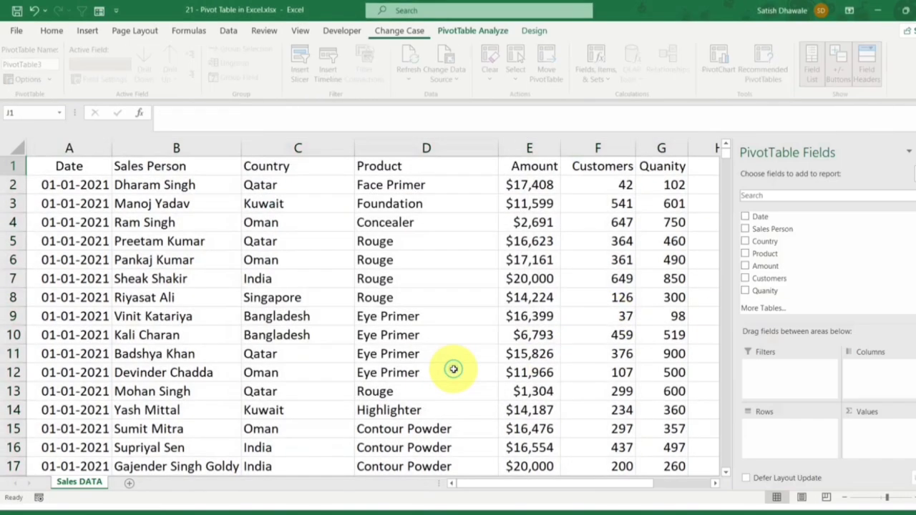
left_click(713, 487)
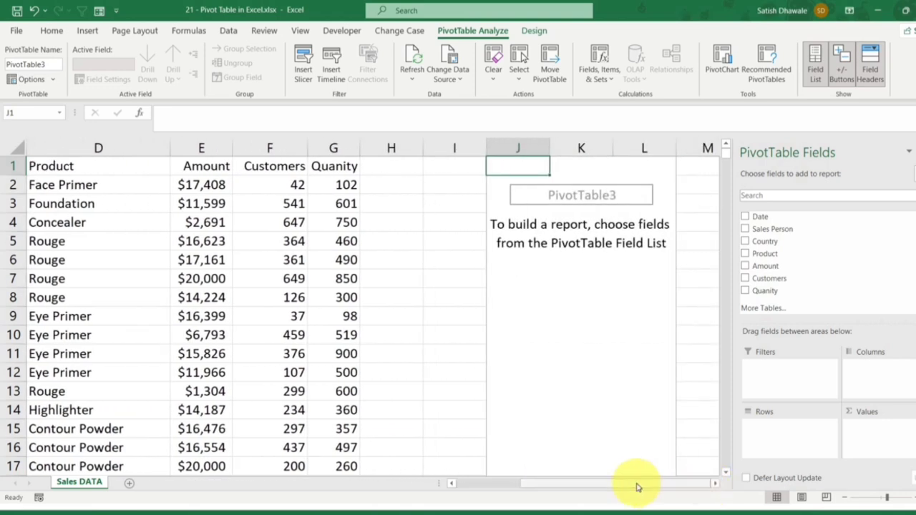
mouse_move(636, 485)
left_mouse_down()
mouse_move(607, 486)
mouse_move(649, 485)
left_mouse_up()
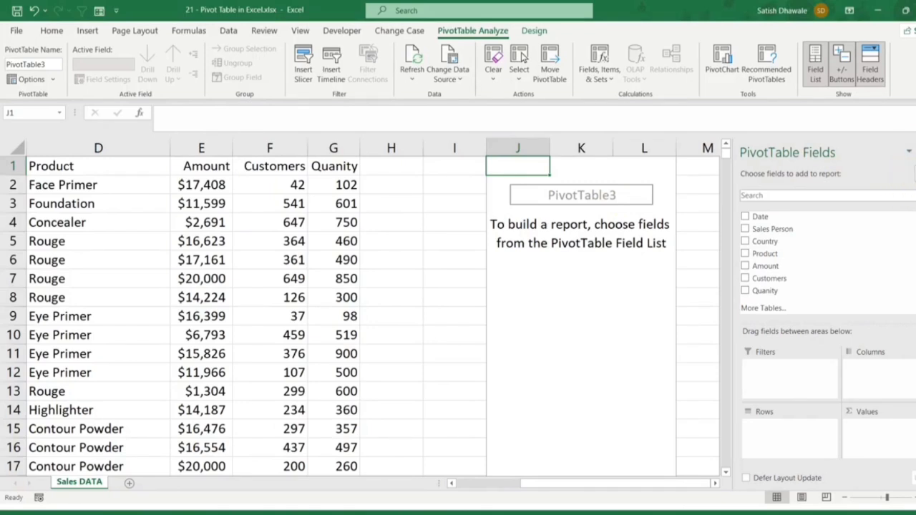
Step: Hide the PivotTable field list and select a source data cell outside the PivotTable
left_click(914, 158)
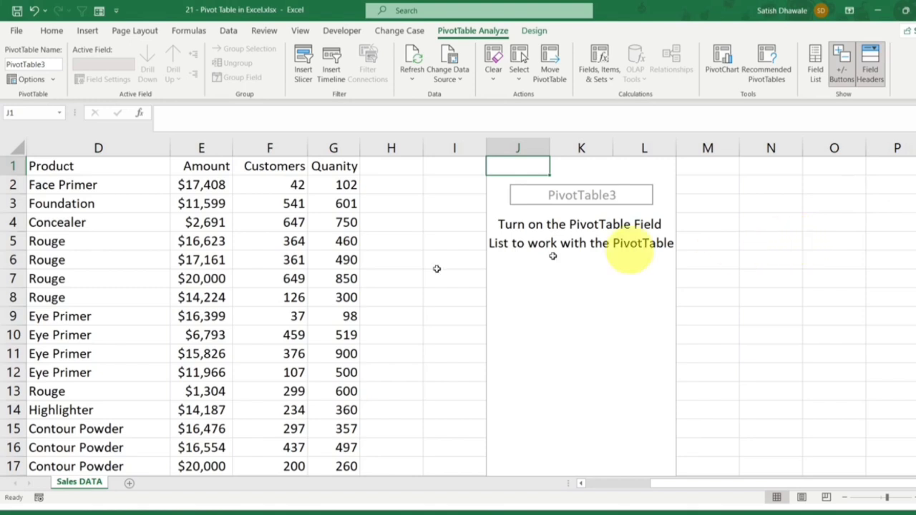
left_click(351, 280)
left_click(239, 247)
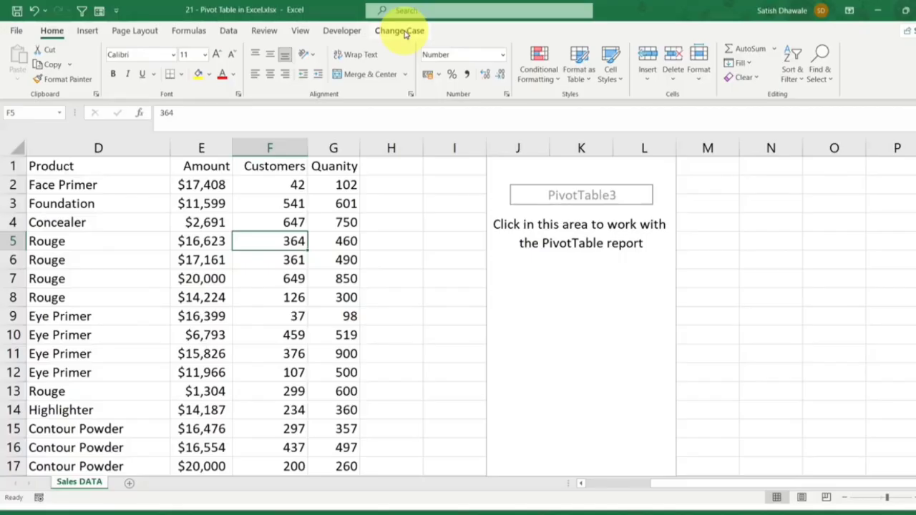
Step: Select a cell inside the blank PivotTable, look over its analysis and design tools, and show the field list again
left_click(551, 287)
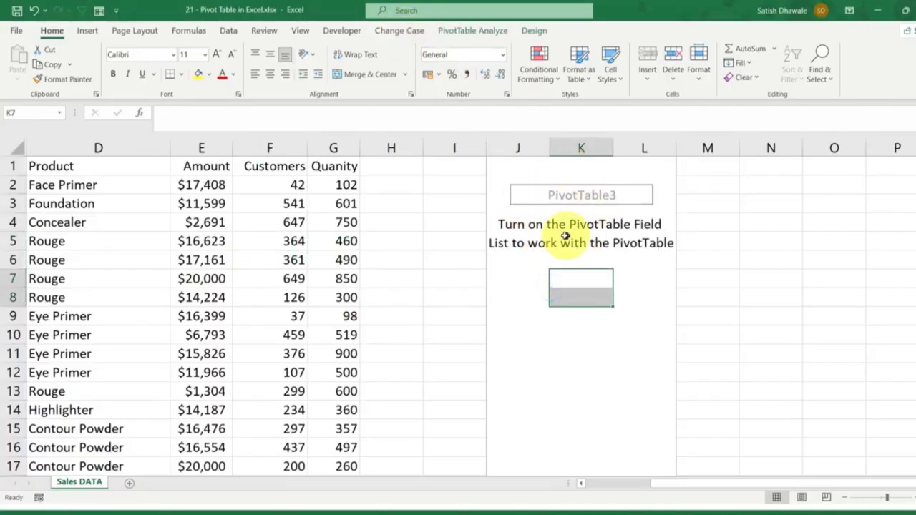
left_click(569, 242)
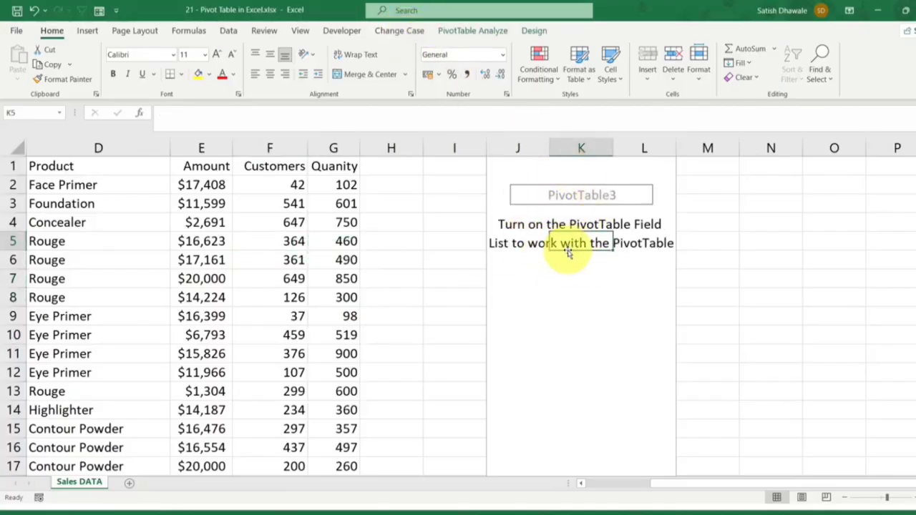
left_click(475, 32)
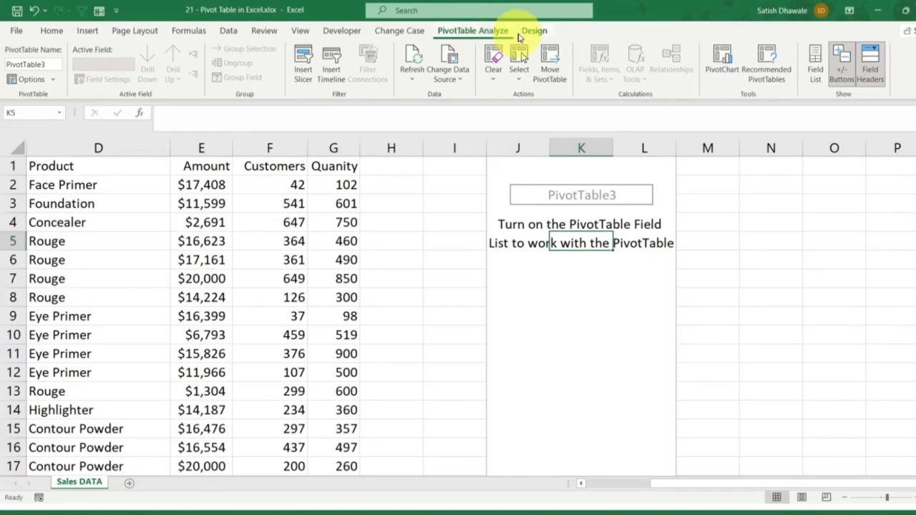
left_click(566, 33)
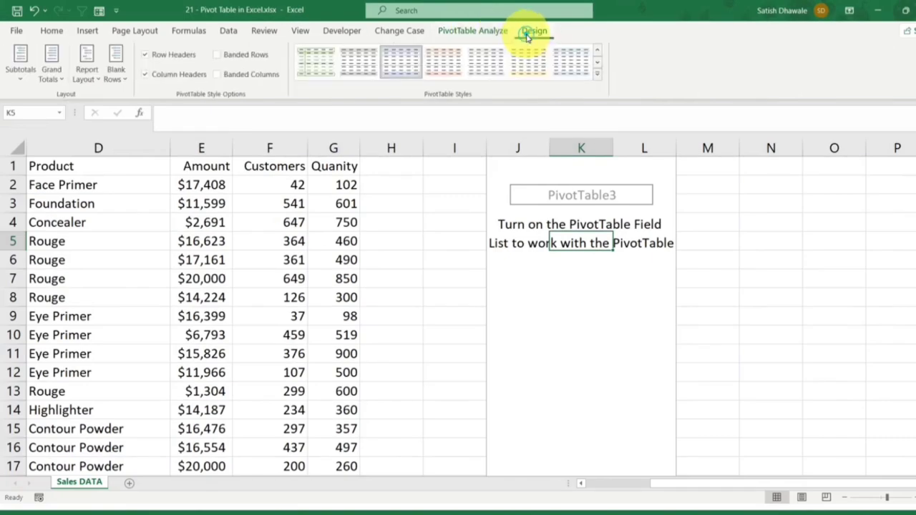
left_click(469, 31)
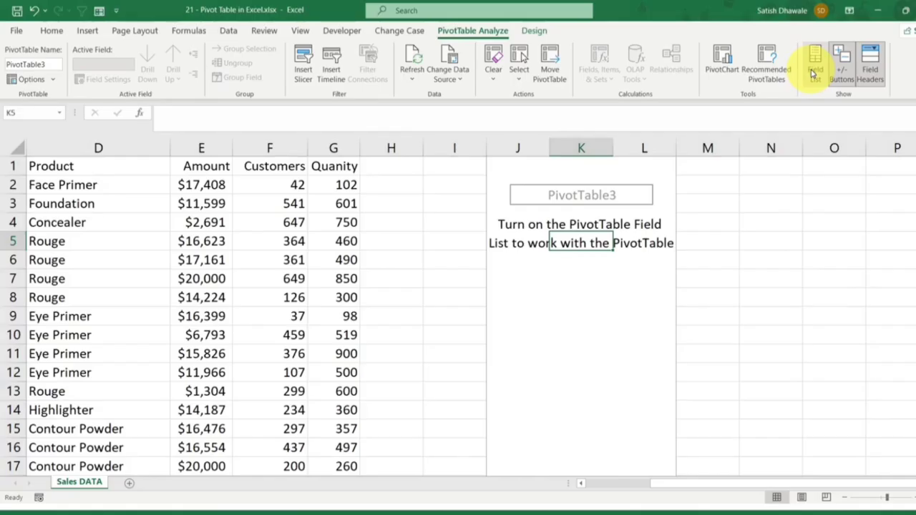
left_click(812, 74)
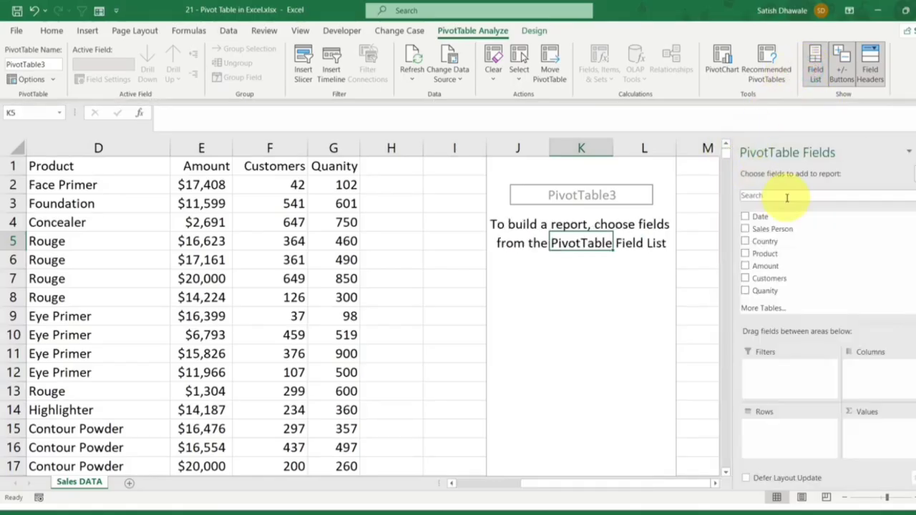
Step: Switch the PivotTable field list layout to Fields Section Only and back to Fields Section and Areas Section Stacked
left_click(555, 258)
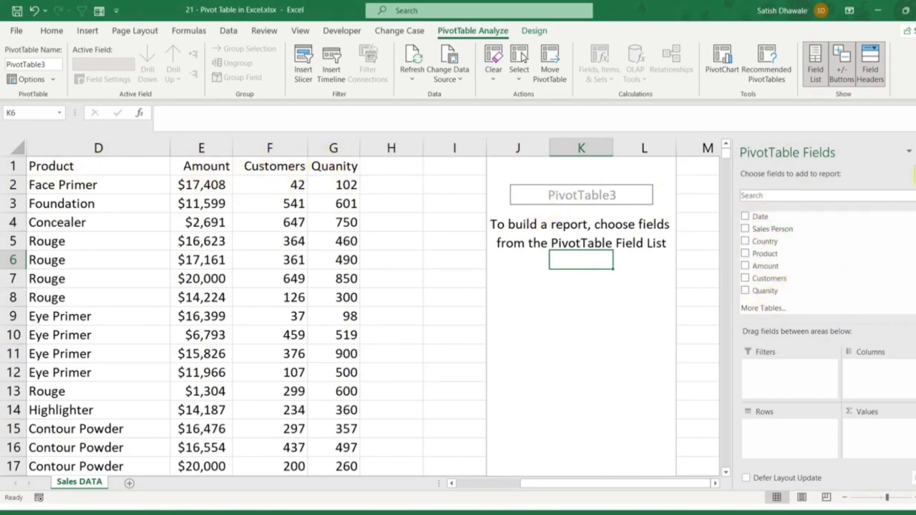
left_click(915, 174)
left_click(914, 174)
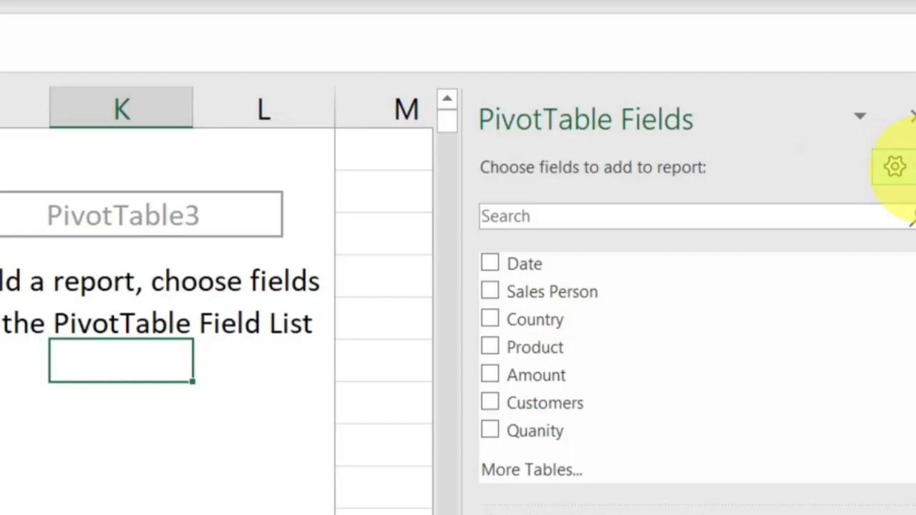
left_click(894, 167)
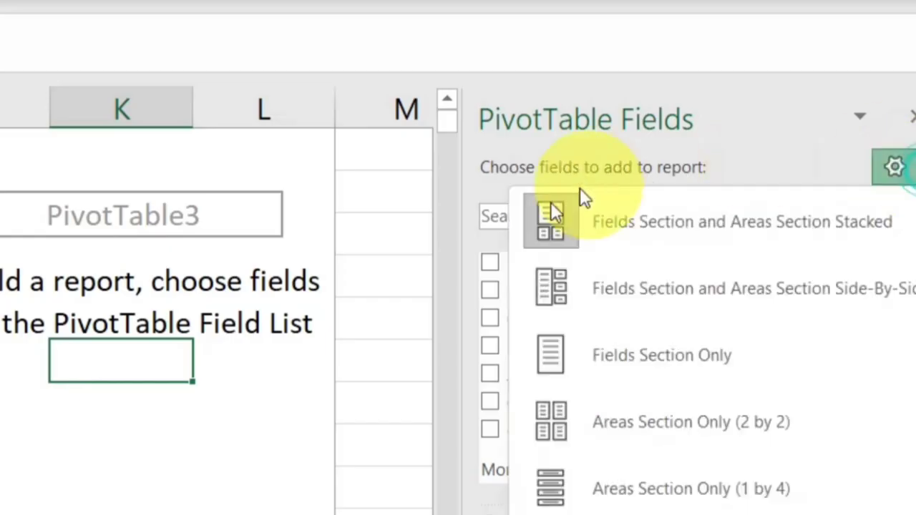
left_click(619, 351)
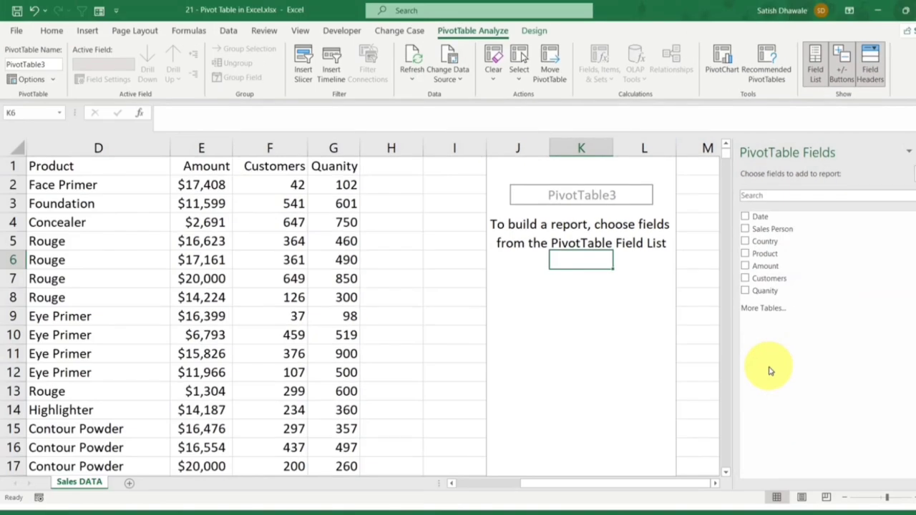
left_click(913, 173)
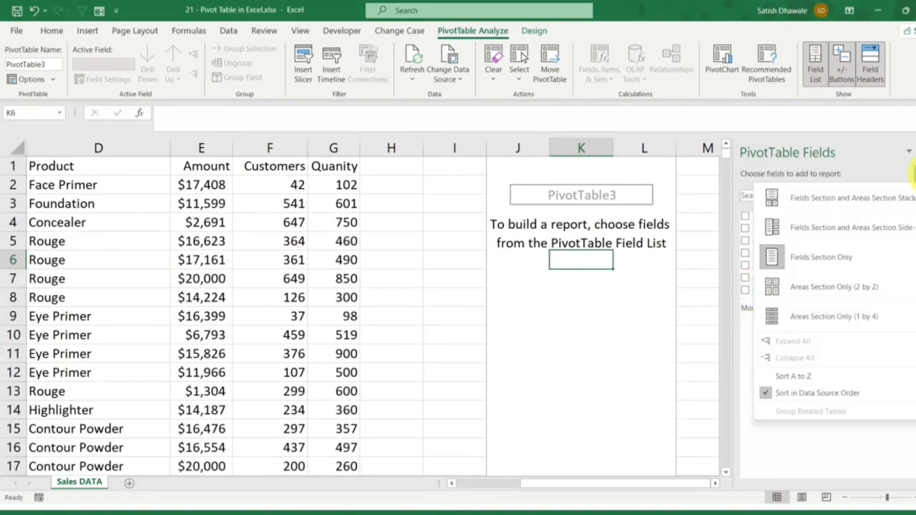
left_click(821, 205)
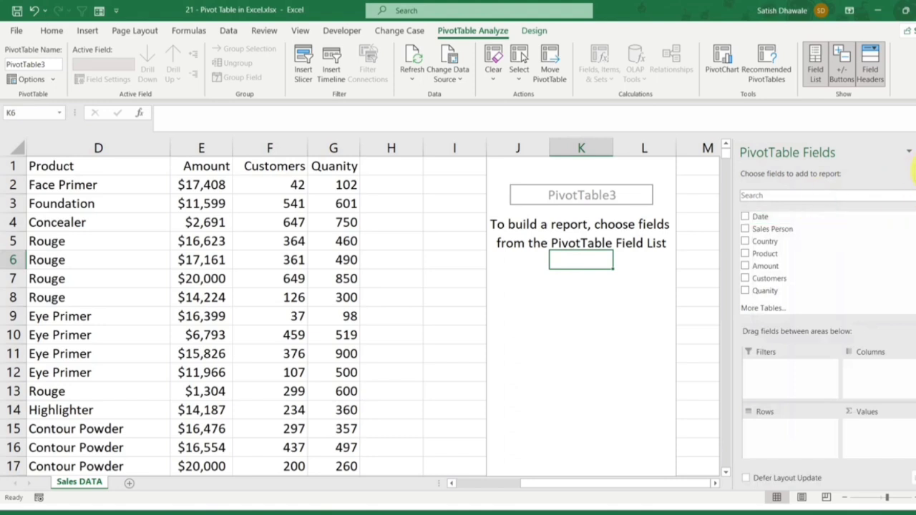
Step: Try the side-by-side layout of fields and areas in the field list, and return to the stacked layout
left_click(913, 173)
left_click(826, 221)
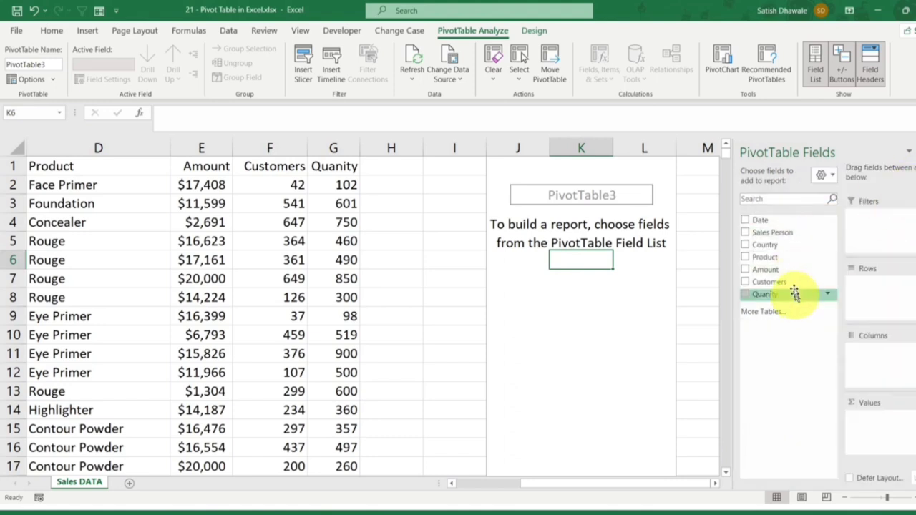
left_click(910, 151)
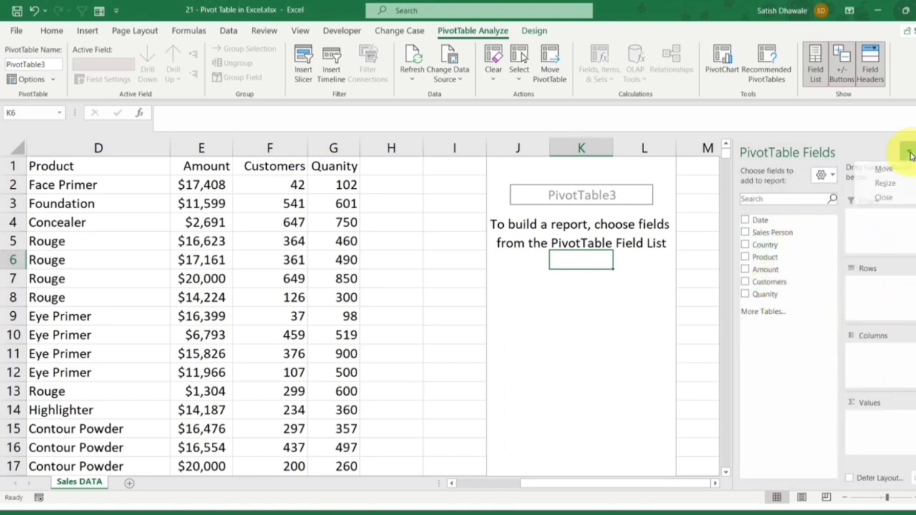
left_click(913, 172)
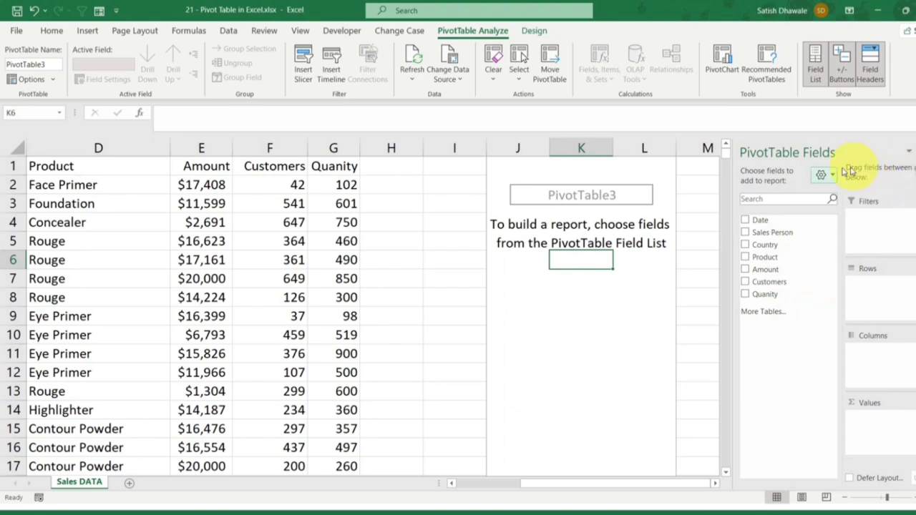
left_click(821, 175)
left_click(809, 200)
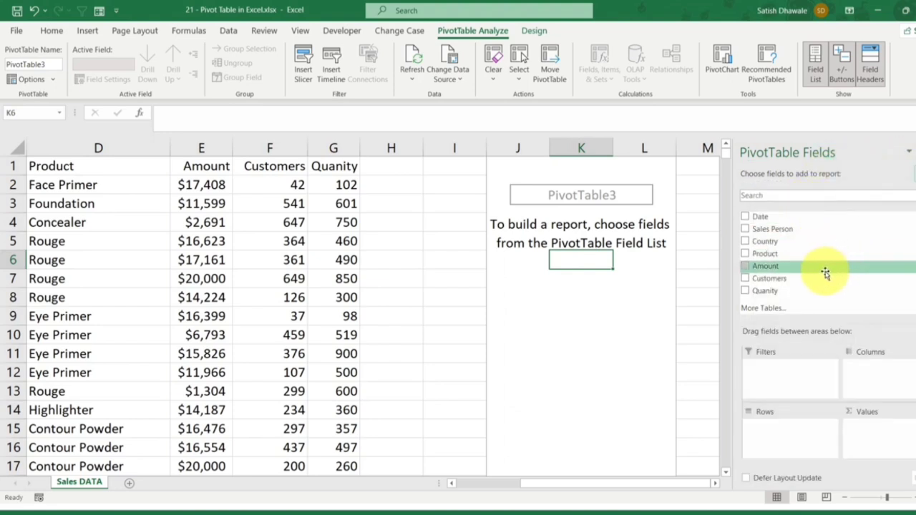
Step: Add the Country field to the Rows area of the blank PivotTable
left_click(610, 216)
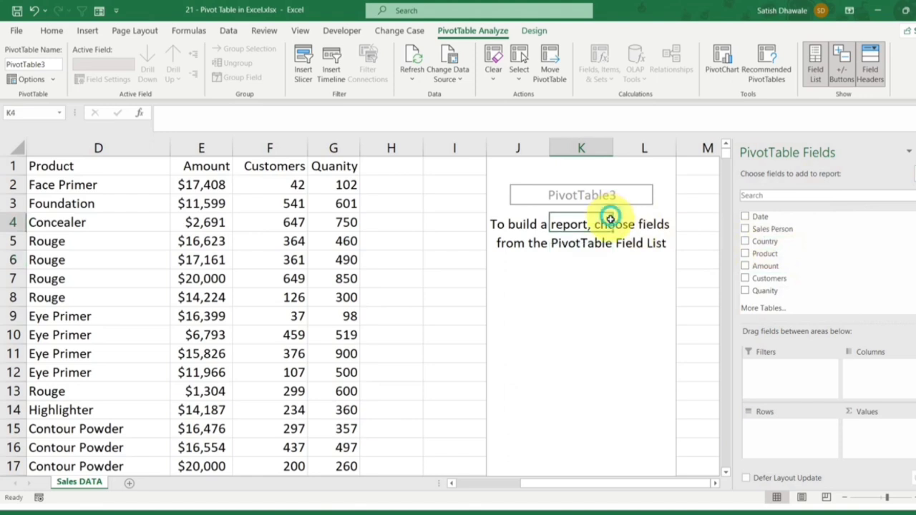
left_click(542, 180)
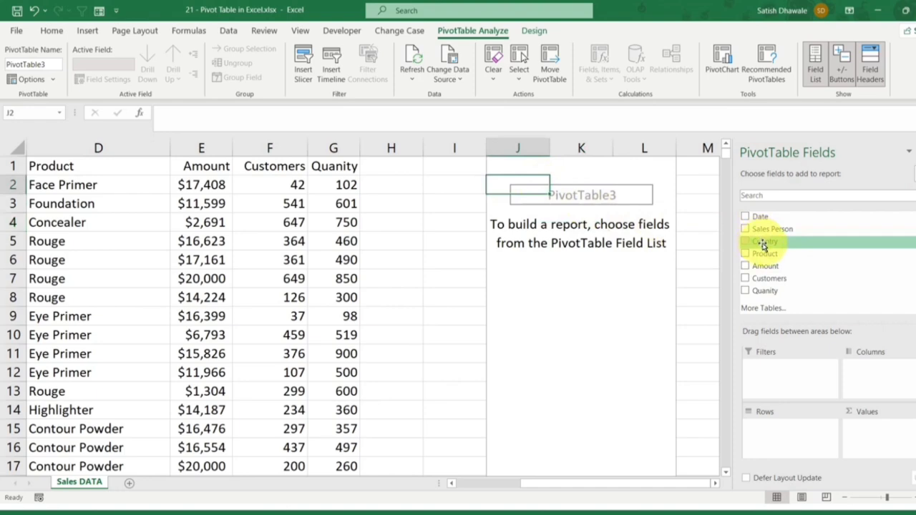
left_click_drag(767, 244, 801, 430)
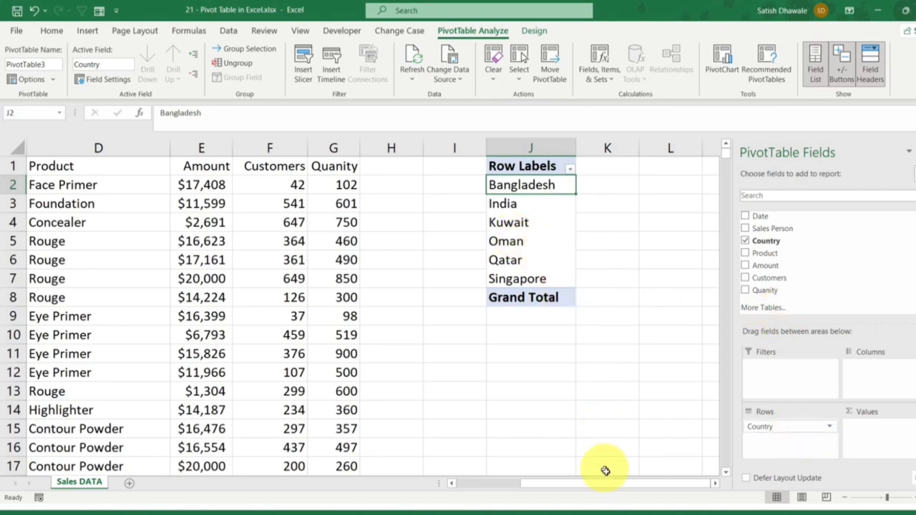
Step: Compare the Country column of the source data with the PivotTable's country row labels
left_click_drag(616, 490, 513, 489)
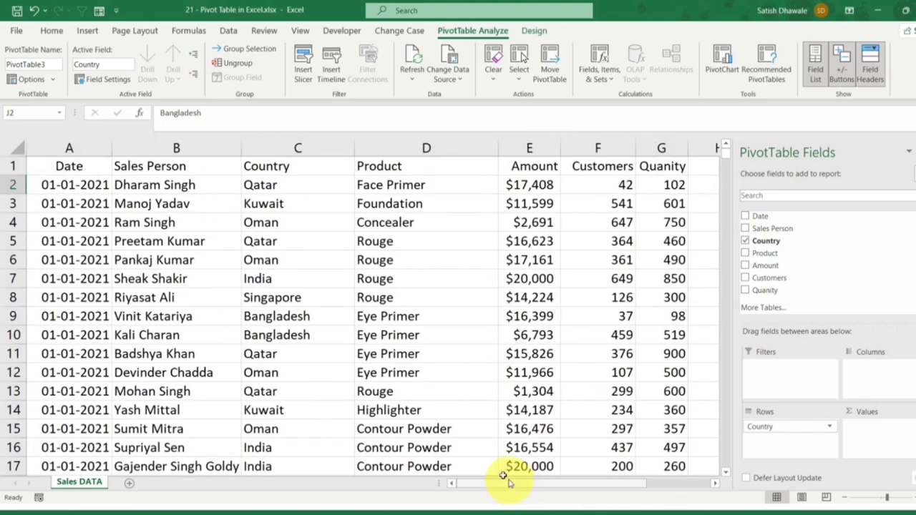
left_click(302, 147)
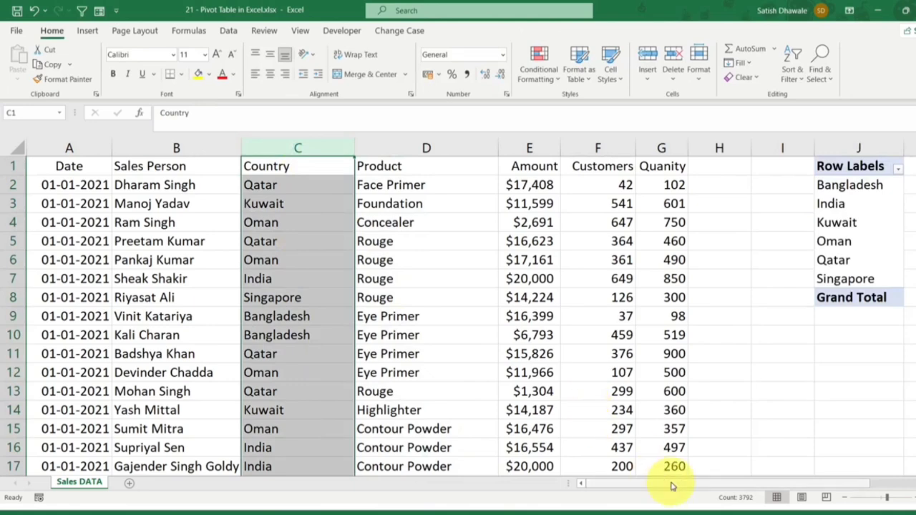
left_click_drag(672, 485, 794, 489)
left_click(650, 252)
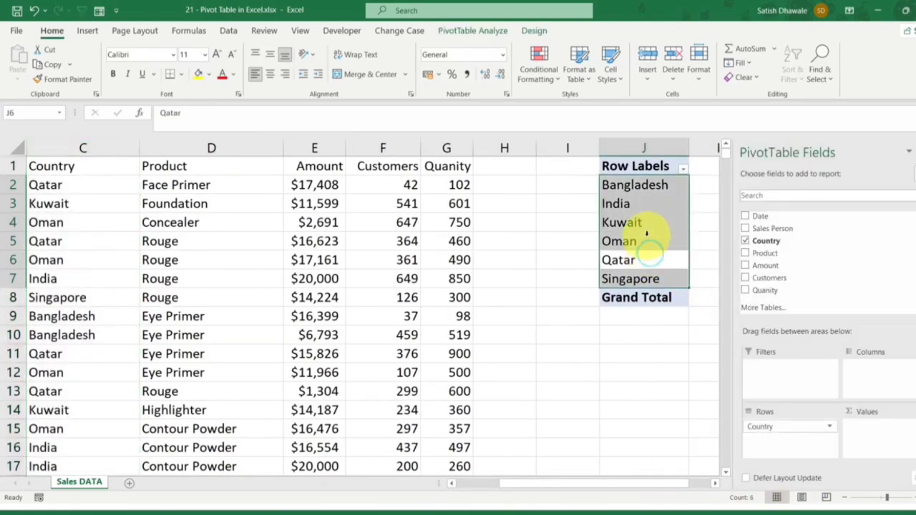
left_click(648, 233)
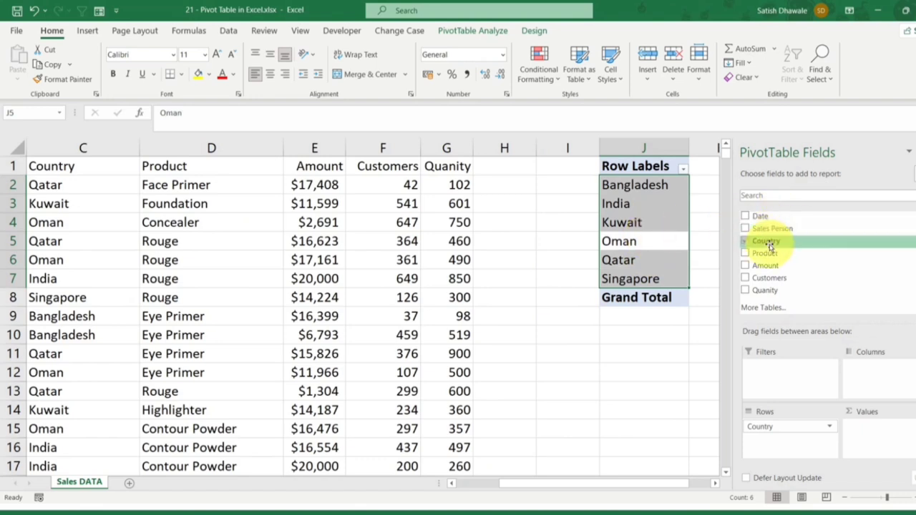
Step: Examine the individual country names listed in the PivotTable's row labels, from Bangladesh to Singapore
left_click(614, 184)
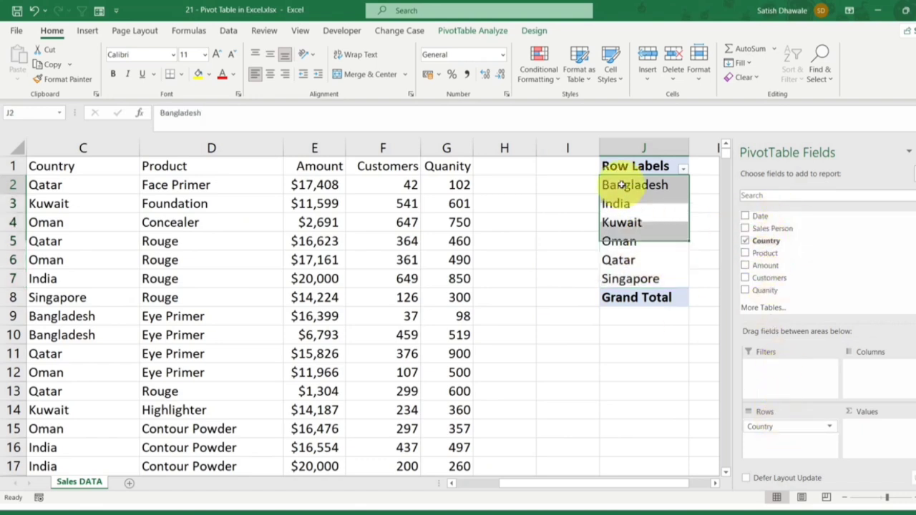
left_click(614, 202)
left_click(624, 227)
left_click(625, 243)
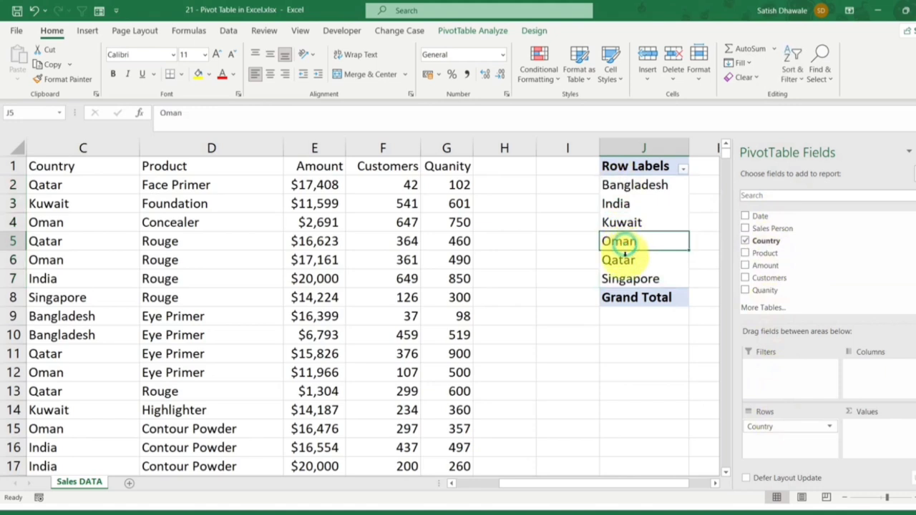
left_click(625, 260)
left_click(628, 278)
left_click(625, 204)
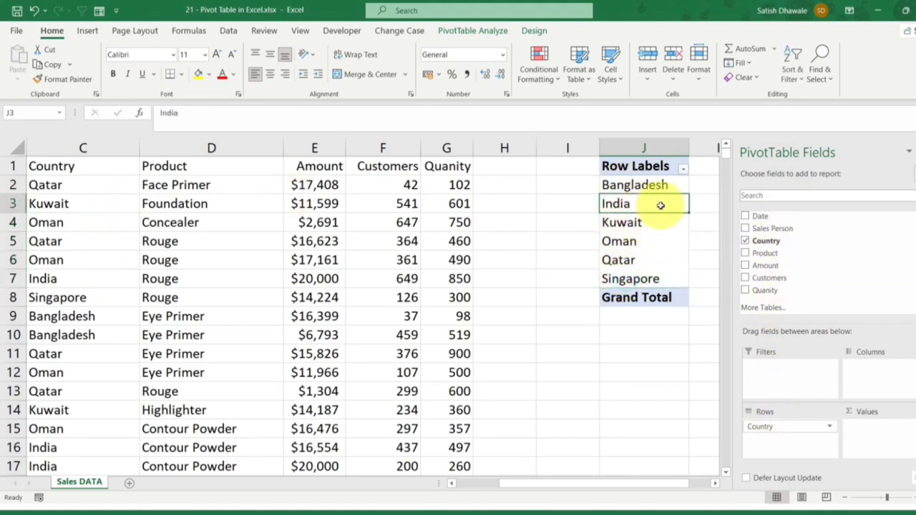
Step: Add the Amount field to the Values area and inspect the summed amounts for India and Bangladesh
left_click_drag(675, 483, 705, 483)
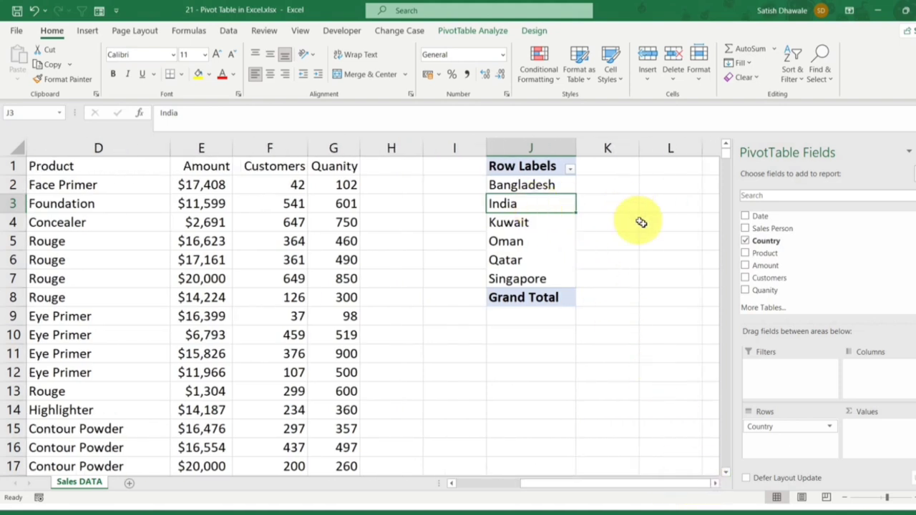
left_click_drag(759, 265, 886, 429)
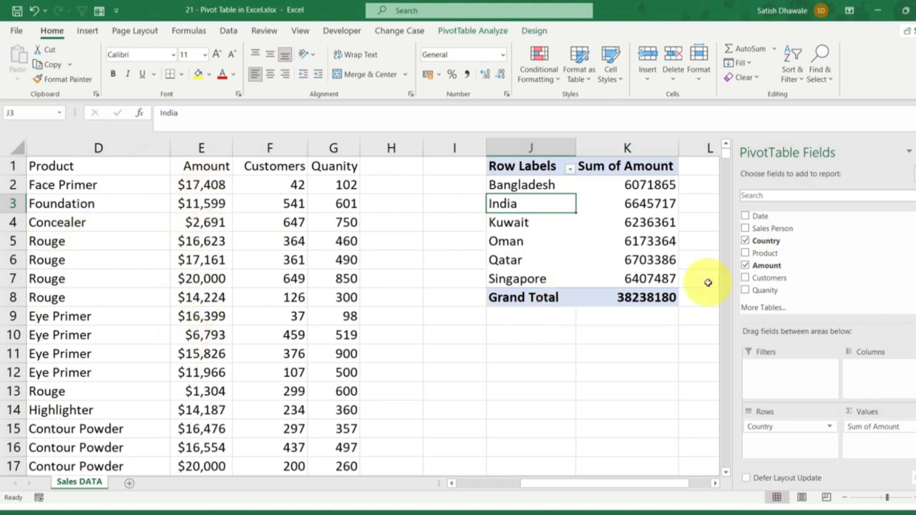
left_click(637, 204)
left_click(634, 187)
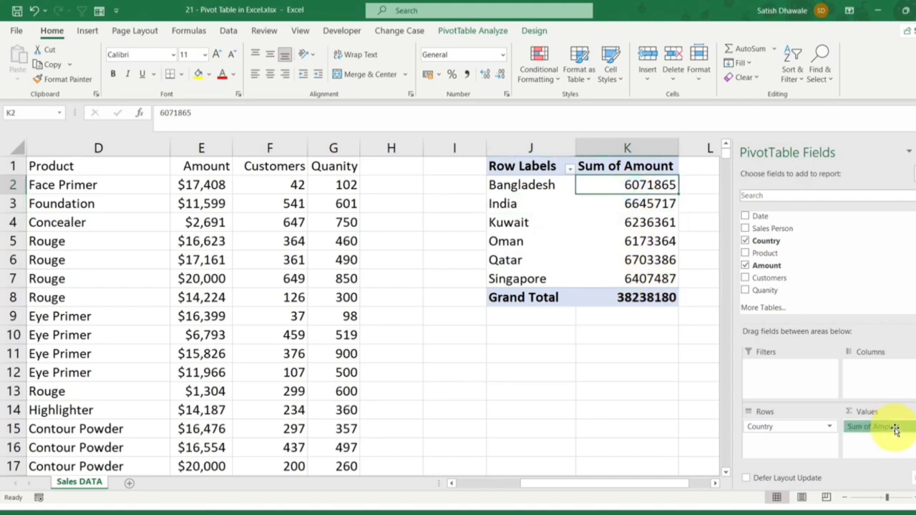
Step: Replace the Amount field with the Quanity field in the PivotTable's Values area
left_click_drag(894, 428, 777, 267)
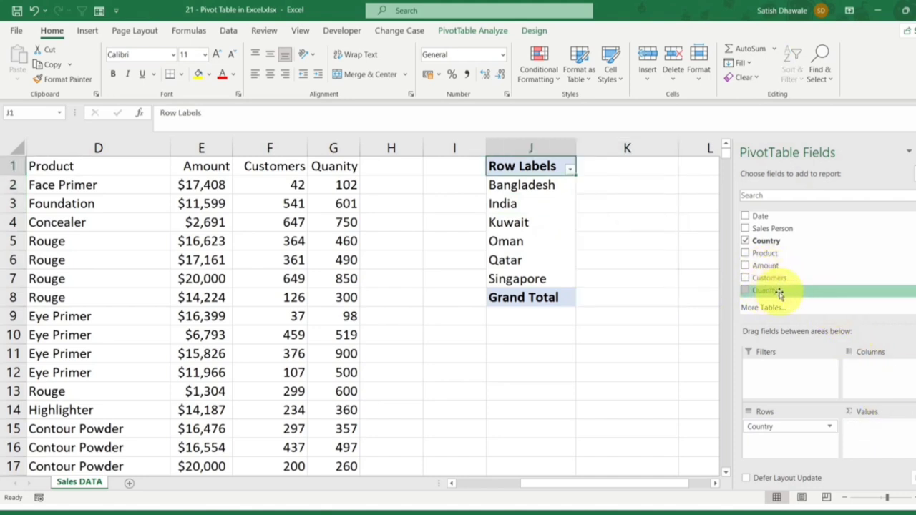
left_click_drag(766, 291, 883, 432)
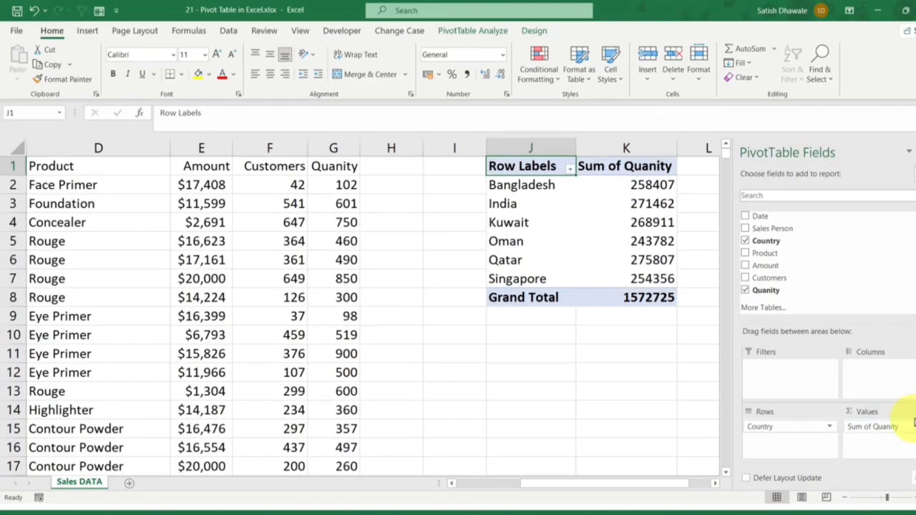
Step: Remove the Quanity and Country fields from the PivotTable, leaving the report empty
left_click_drag(907, 429, 801, 280)
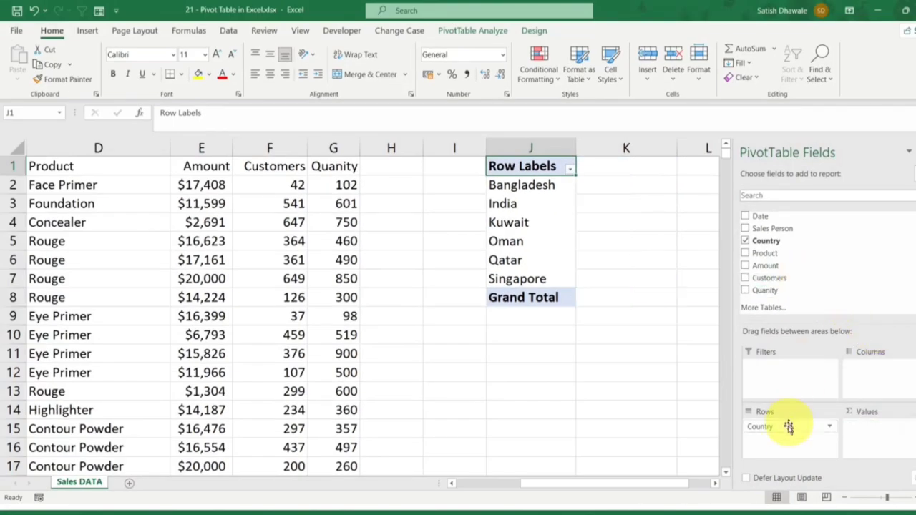
left_click_drag(787, 427, 816, 280)
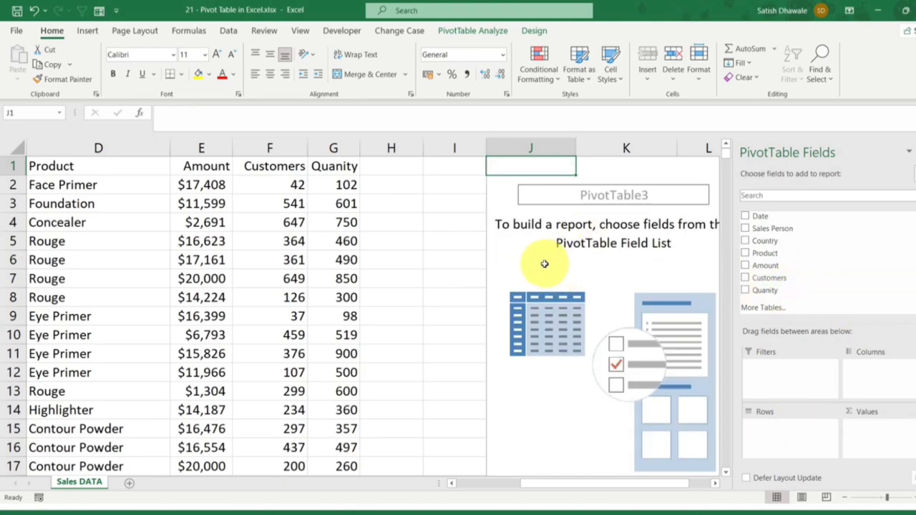
scroll(544, 266, "down", 1)
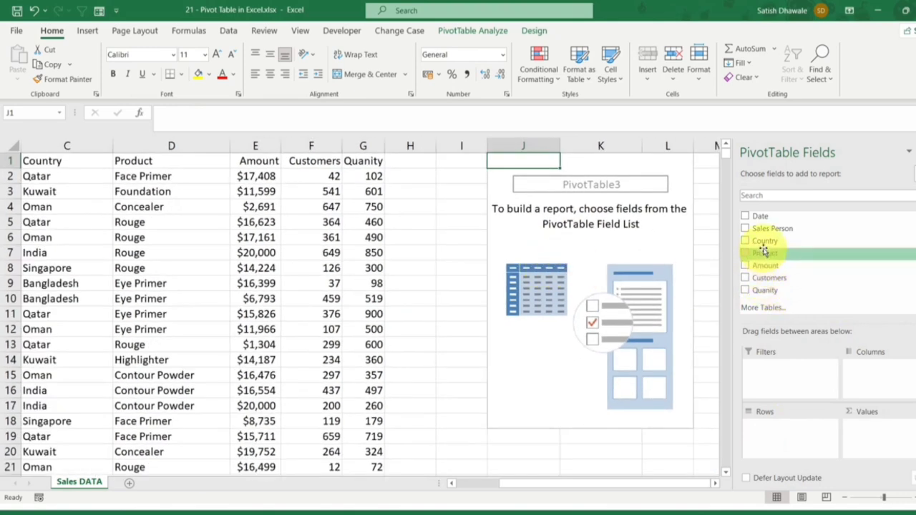
Step: Add the Country field to the Rows area and move it to Columns to view the countries across
left_click_drag(762, 244, 792, 449)
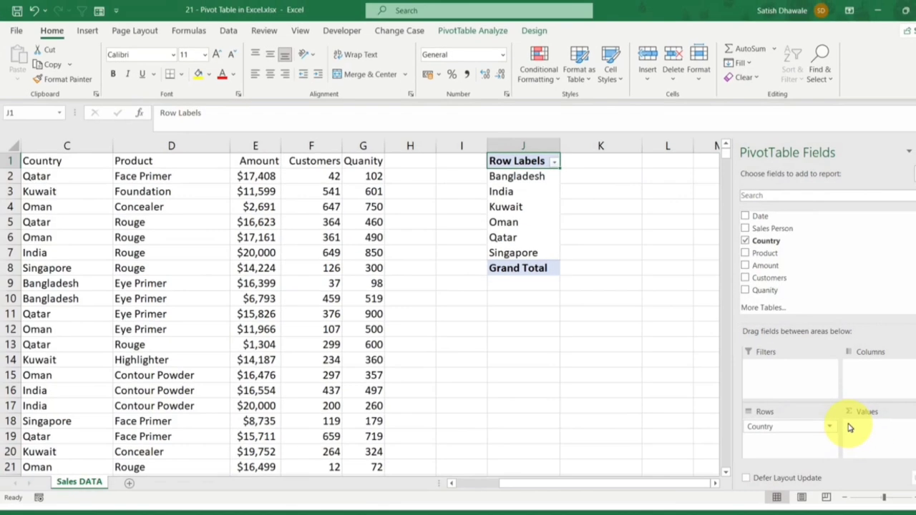
left_click_drag(823, 427, 887, 383)
left_click_drag(587, 488, 687, 491)
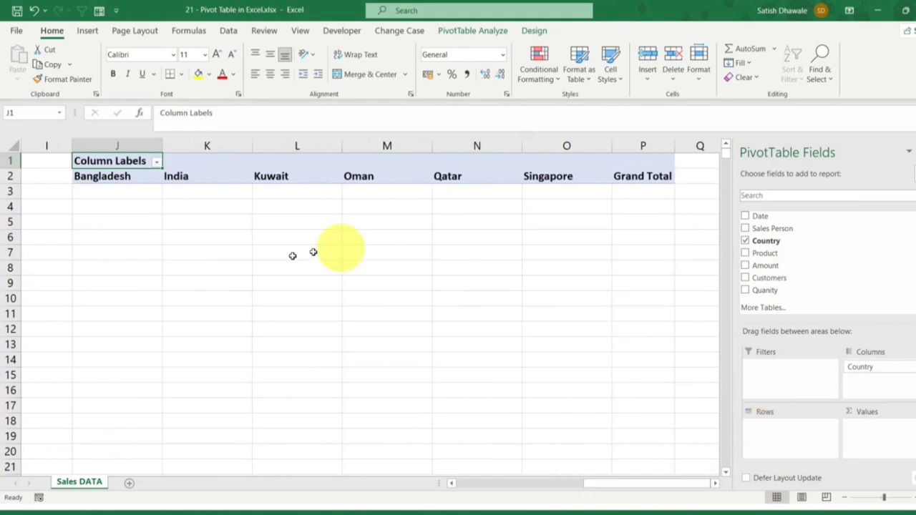
Step: Move the Country field back to the Rows area and add the Quanity field to Values
left_click_drag(777, 292, 816, 315)
left_click_drag(869, 367, 798, 434)
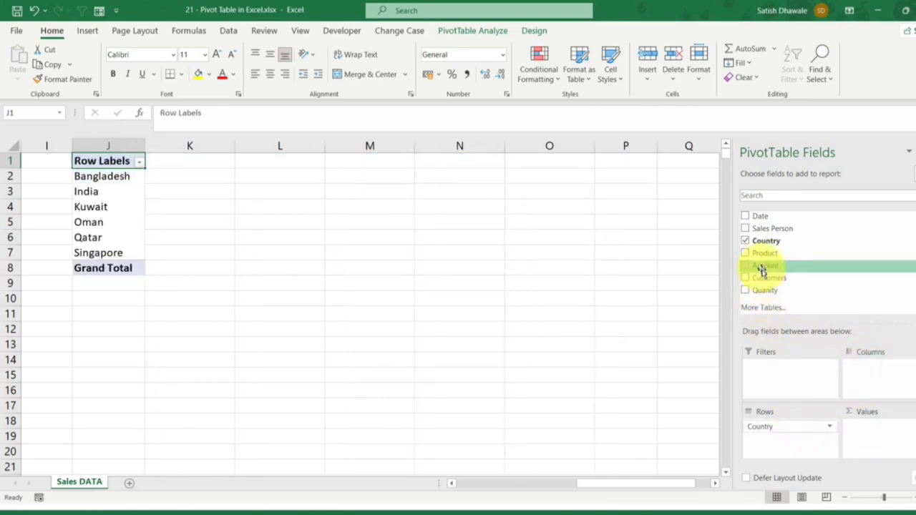
left_click_drag(763, 291, 890, 442)
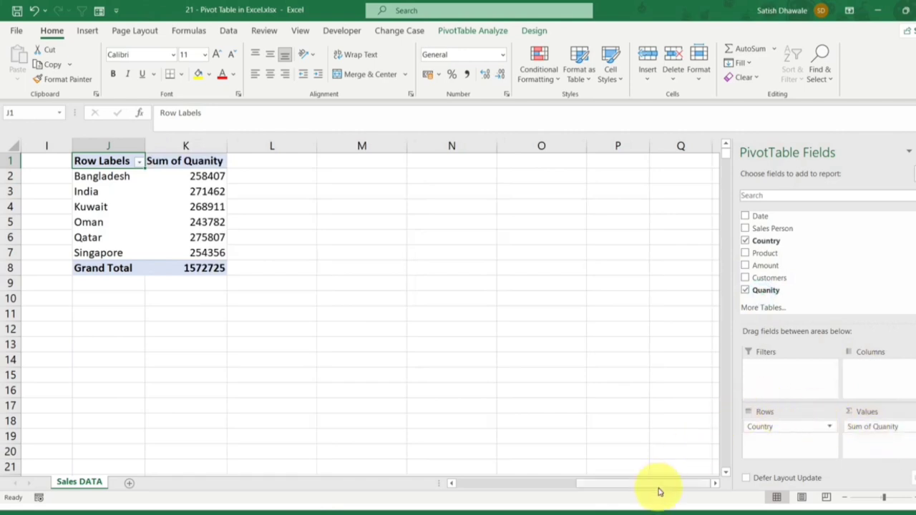
left_click_drag(658, 487, 572, 486)
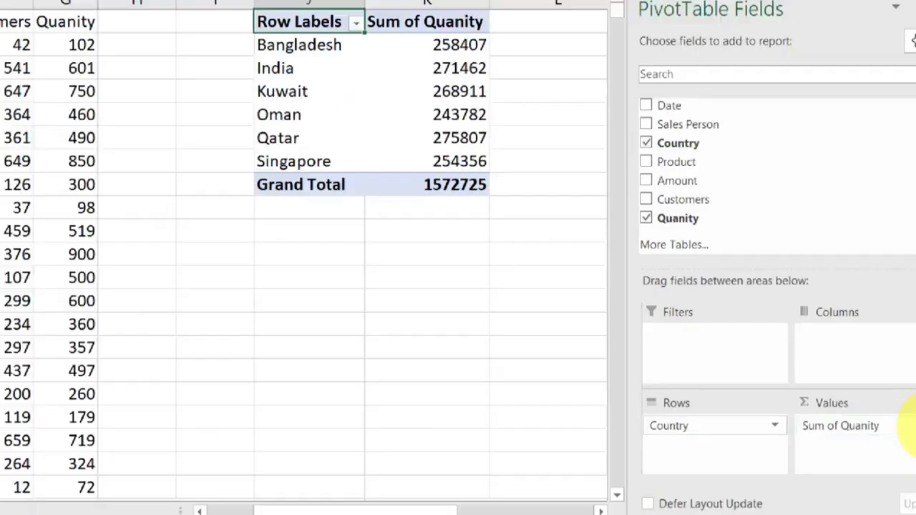
Step: Summarize the Quanity value field by Max and check the maximums for Qatar and the grand total
left_click(909, 427)
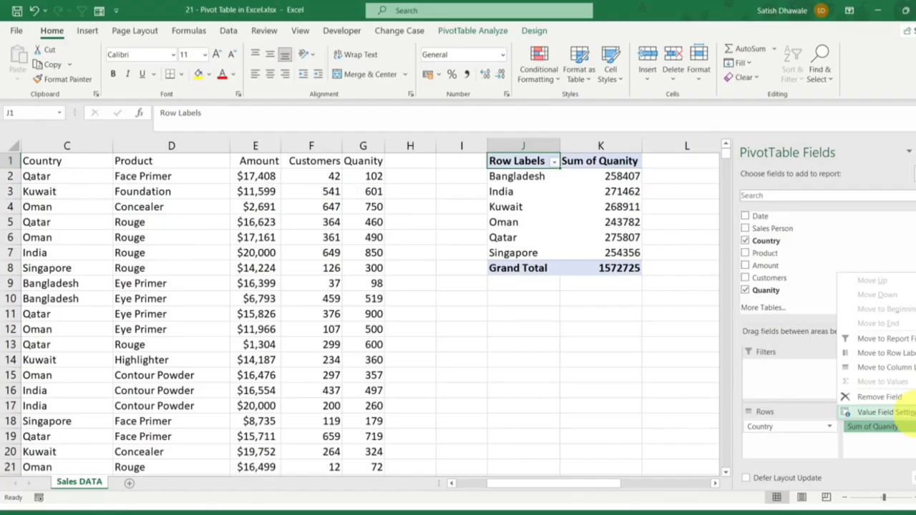
left_click(887, 414)
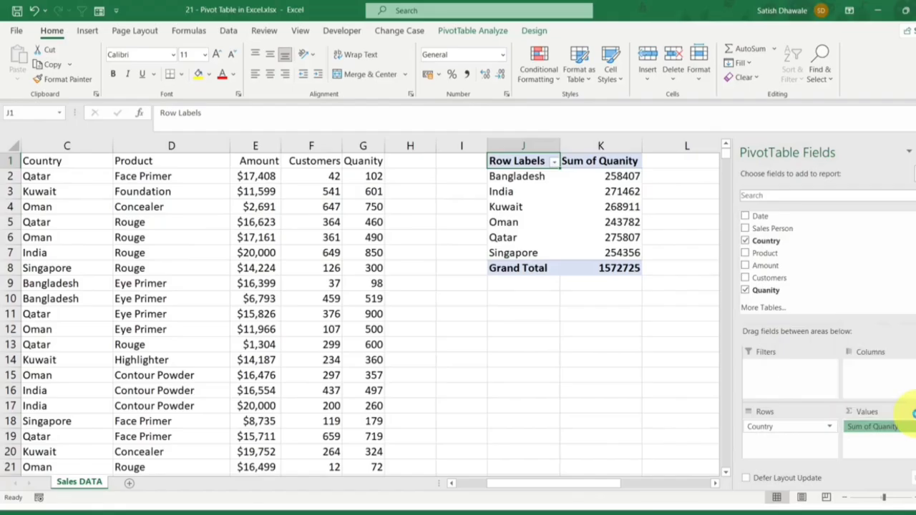
left_click(294, 312)
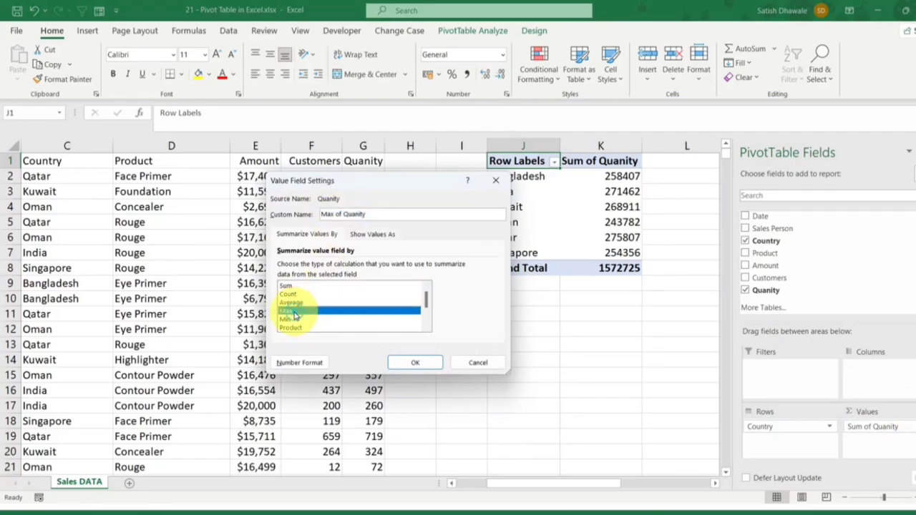
left_click(409, 363)
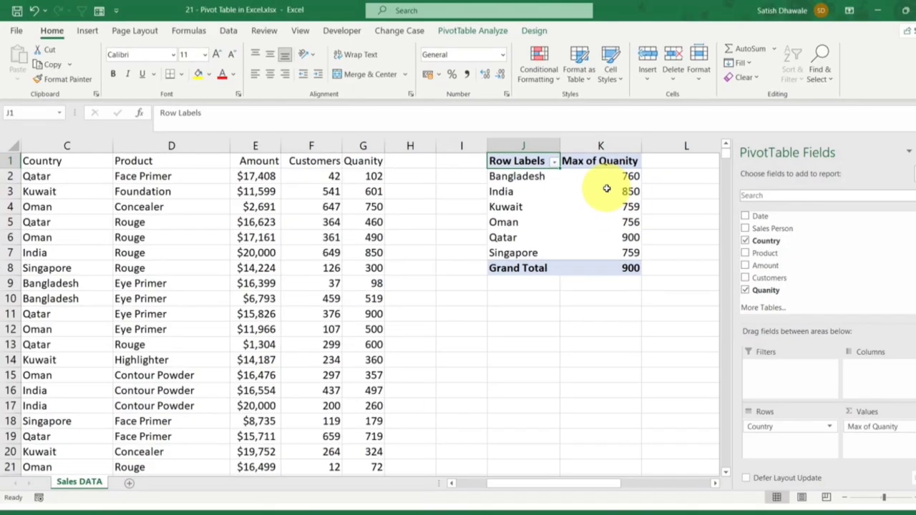
left_click(628, 239)
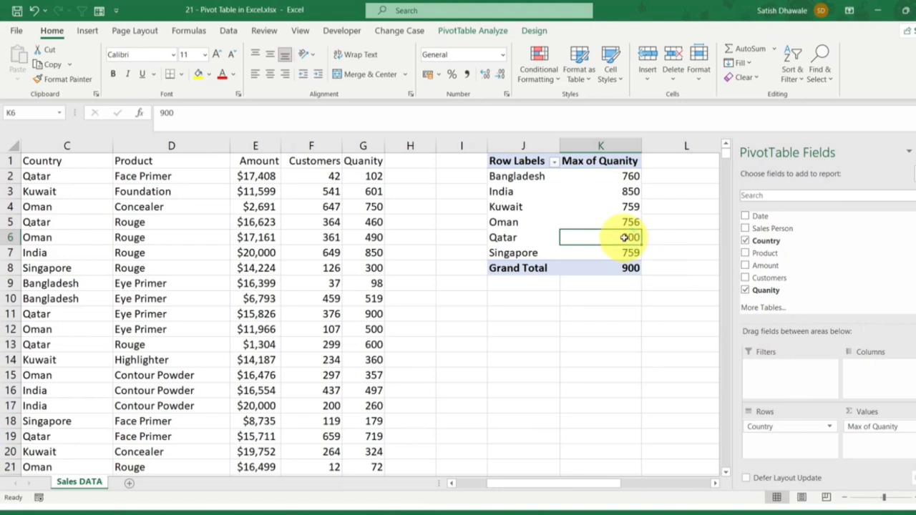
left_click(628, 269)
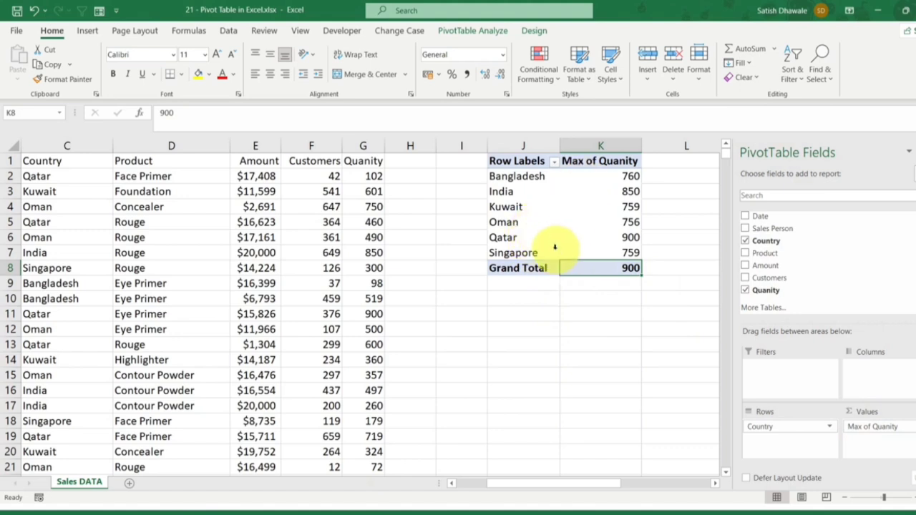
Step: Change the Quanity value field's summary calculation back to Sum
left_click(907, 429)
left_click(878, 409)
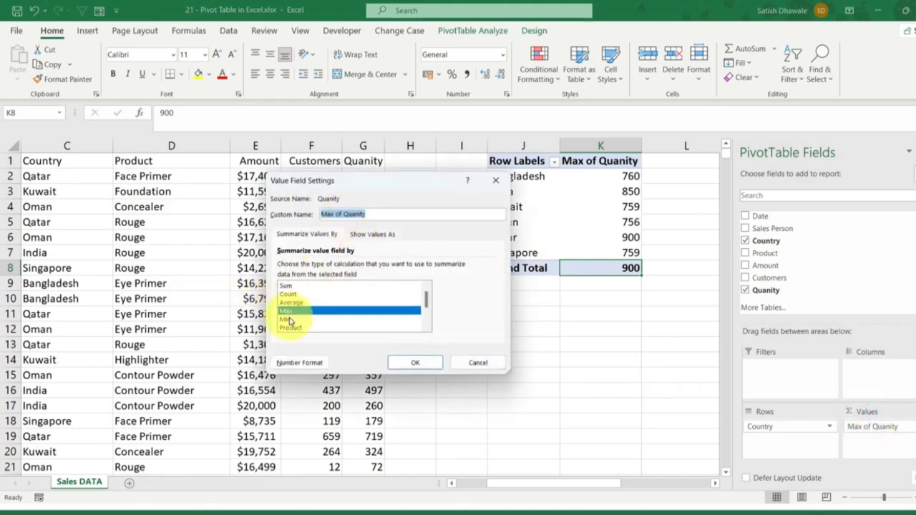
left_click(286, 286)
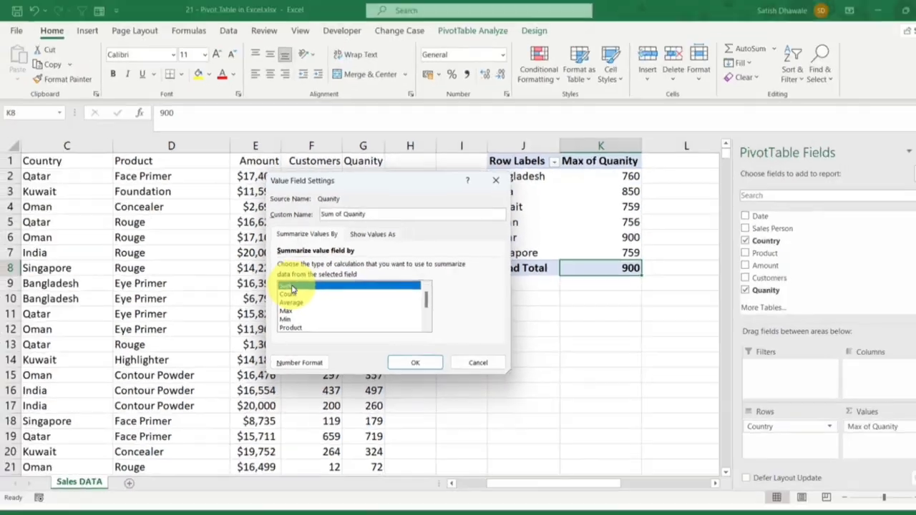
left_click(414, 363)
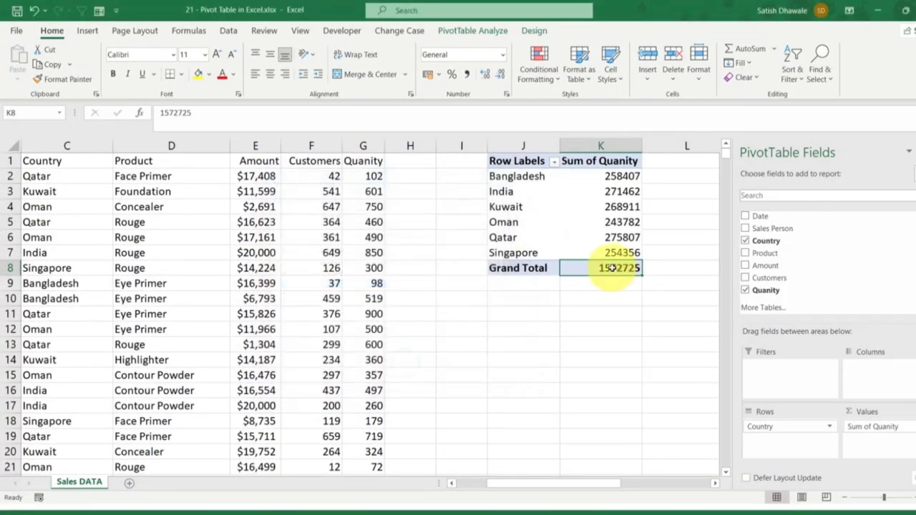
Step: Set the Quanity value field to be summarized by Max in its value field settings
left_click(887, 426)
left_click(858, 410)
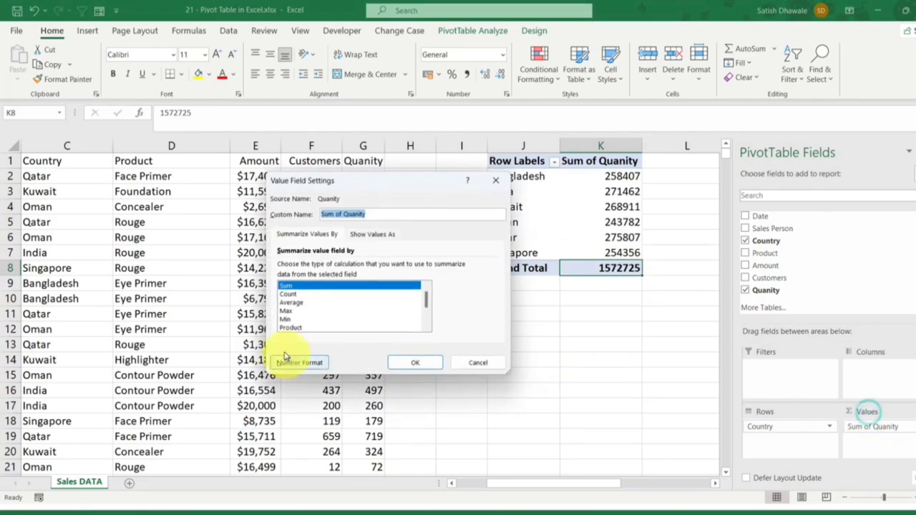
left_click(286, 312)
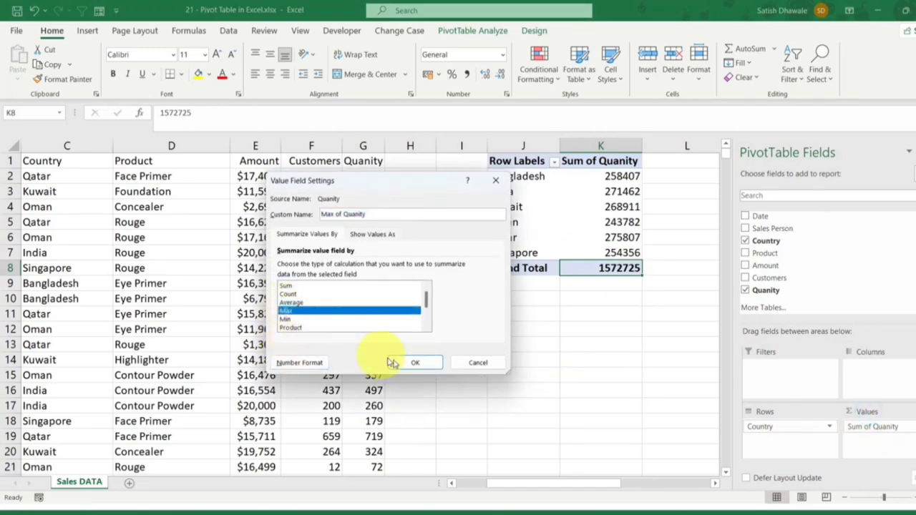
left_click(409, 362)
Step: Turn off the grand totals for rows and for columns in the PivotTable options
right_click(553, 237)
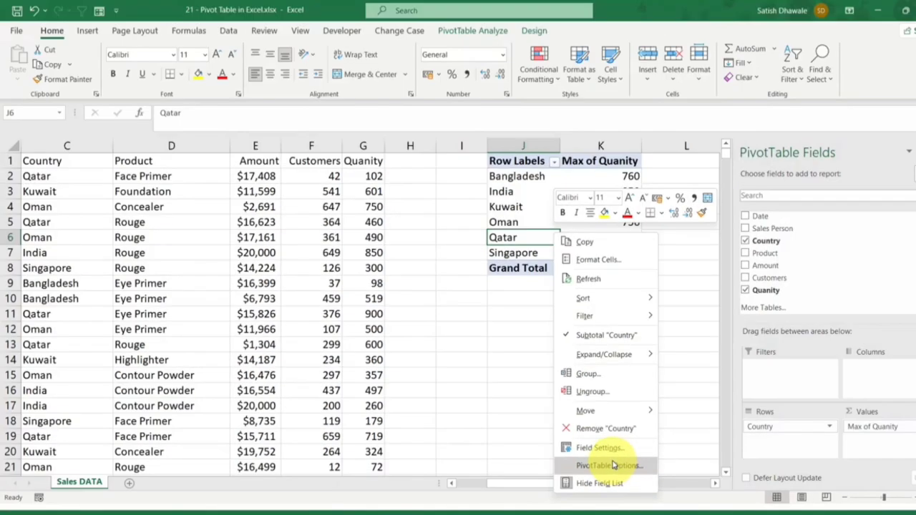
left_click(608, 465)
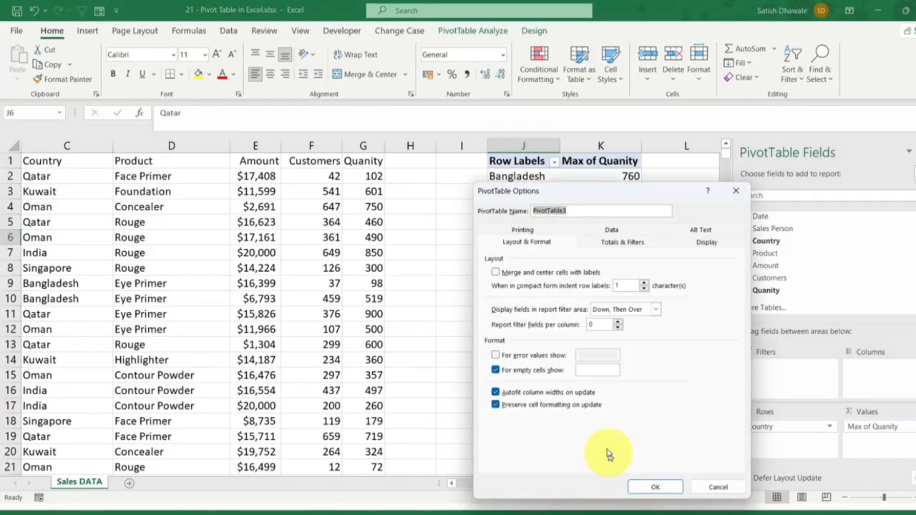
left_click(623, 244)
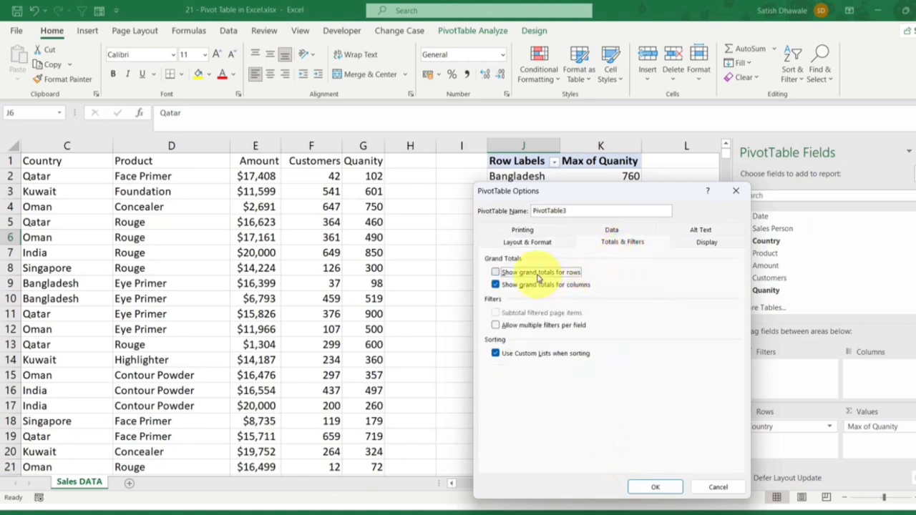
left_click(518, 285)
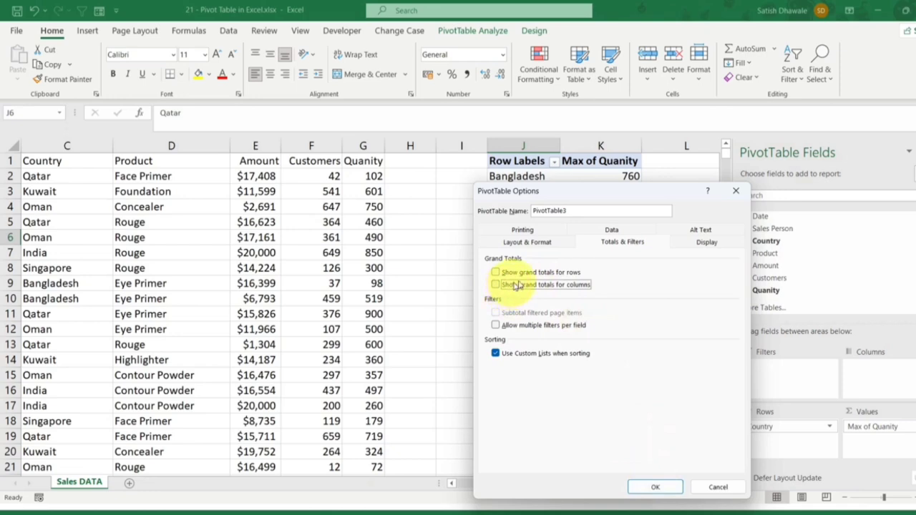
left_click(659, 487)
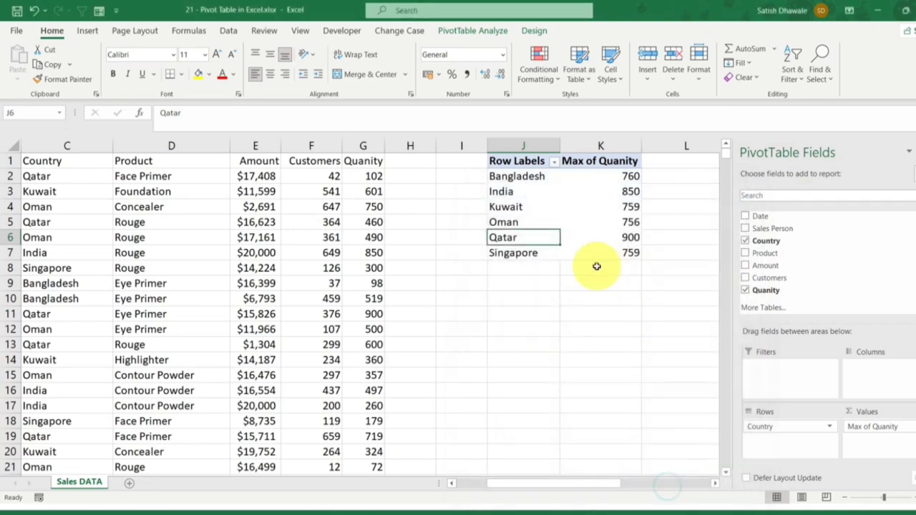
Step: Turn the grand totals for rows and columns back on in the PivotTable options
right_click(533, 224)
left_click(589, 453)
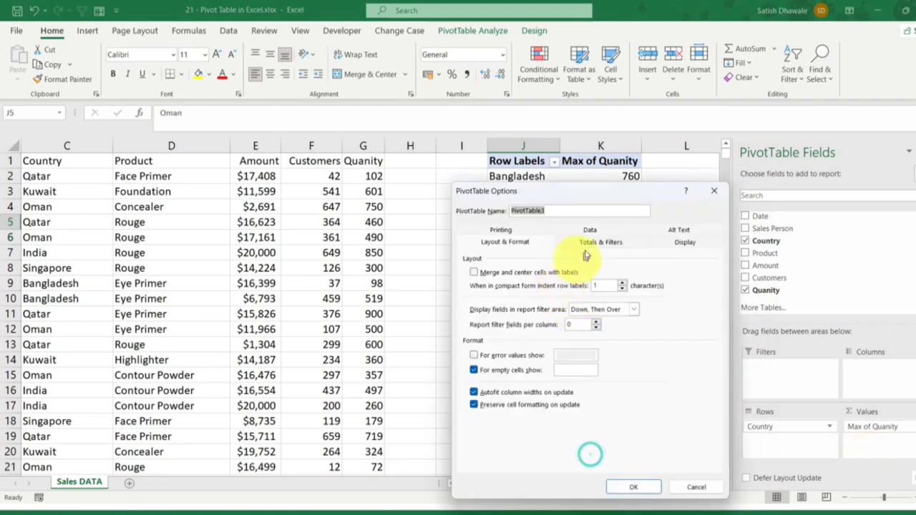
left_click(599, 243)
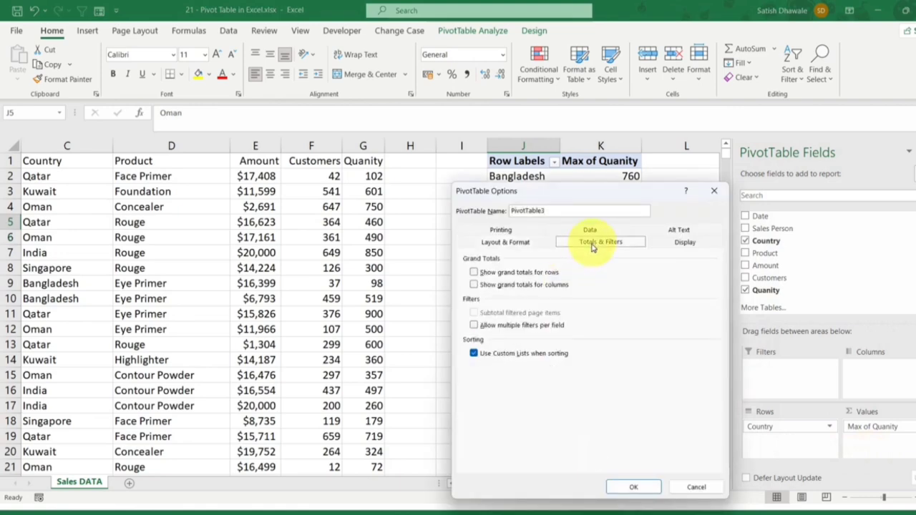
left_click(500, 284)
left_click(633, 487)
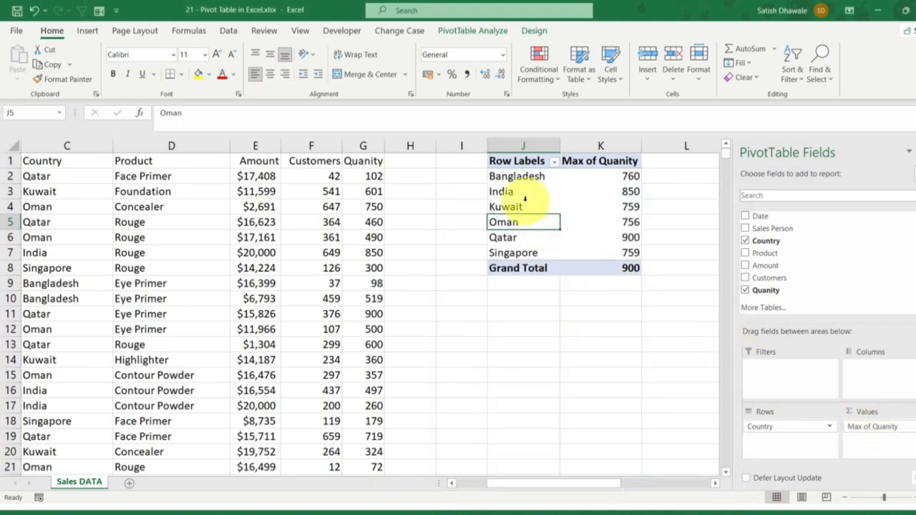
left_click_drag(513, 179, 513, 245)
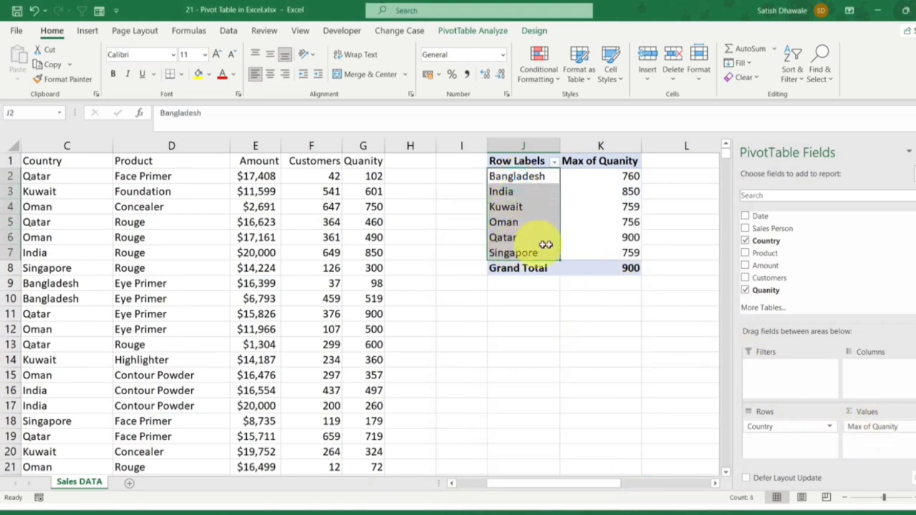
left_click(605, 232)
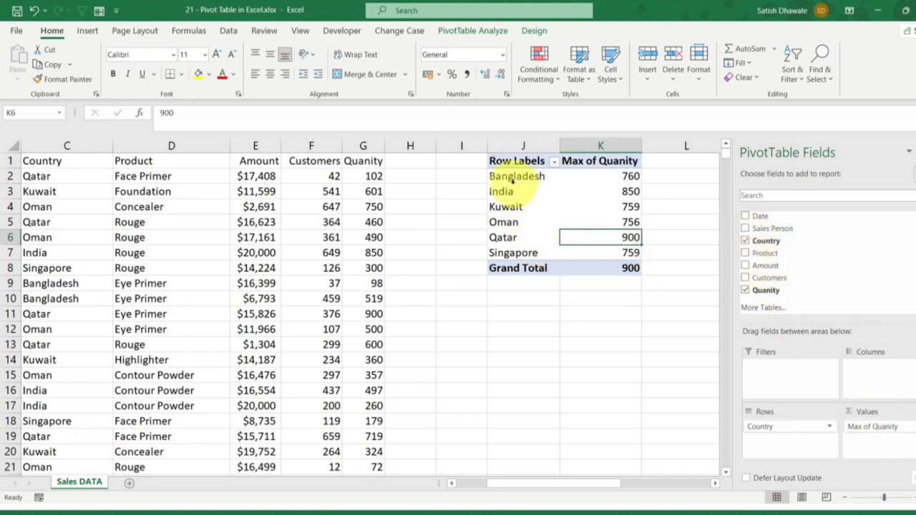
left_click_drag(512, 183, 609, 254)
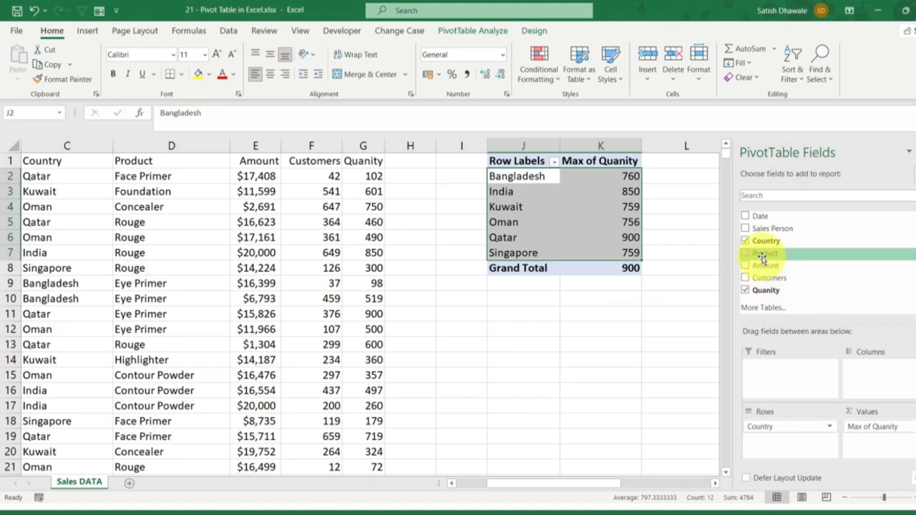
left_click(523, 298)
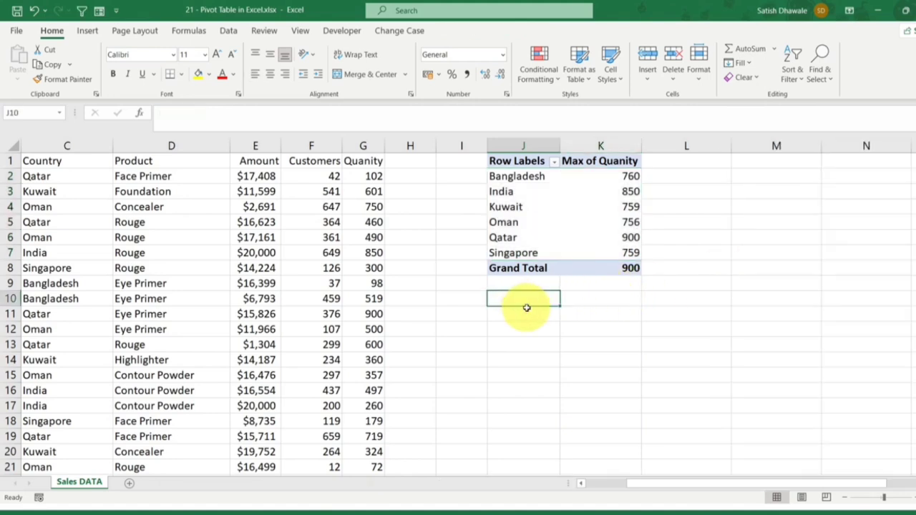
Step: Copy the whole country PivotTable in J1:K8 and paste the copy at J12 on the same sheet
left_click_drag(529, 158, 614, 264)
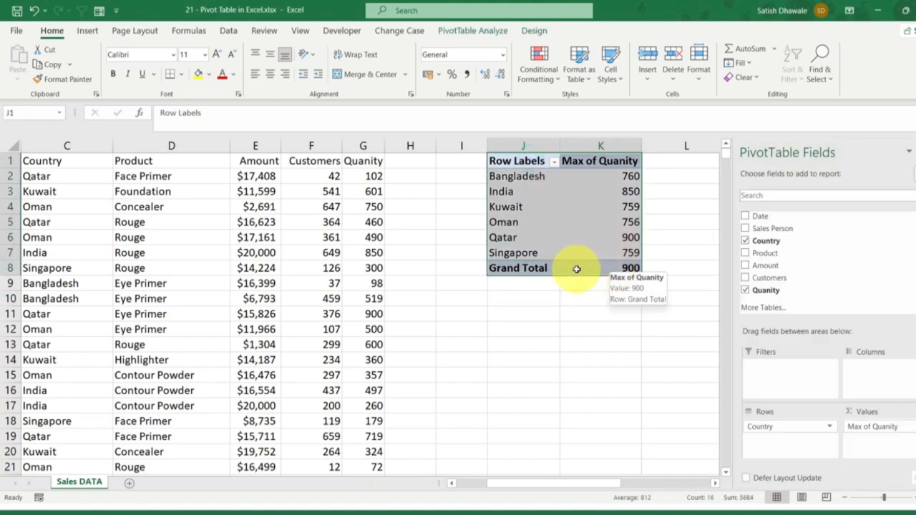
left_click_drag(520, 279, 513, 438)
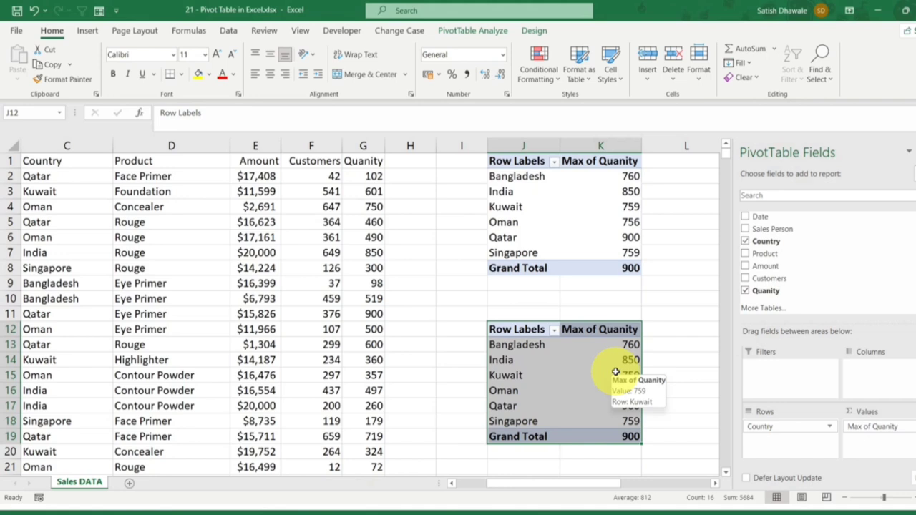
left_click_drag(512, 162, 624, 264)
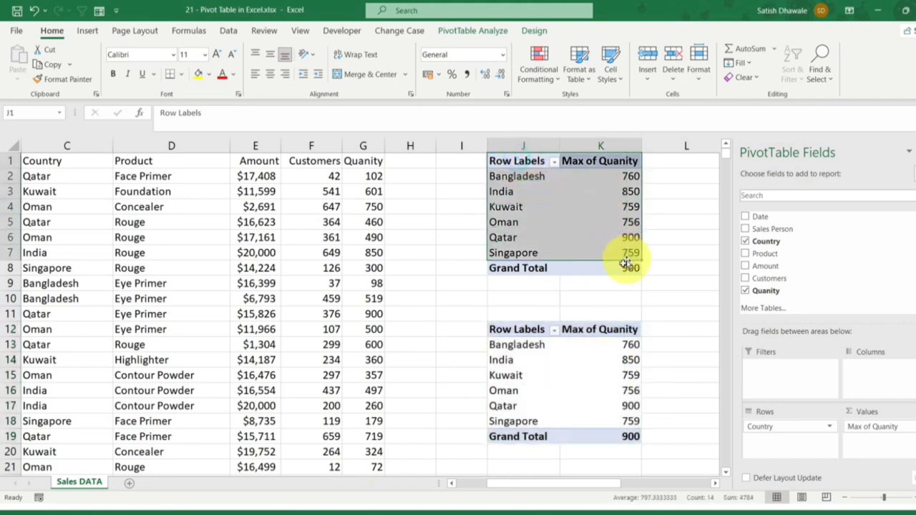
left_click_drag(529, 163, 582, 271)
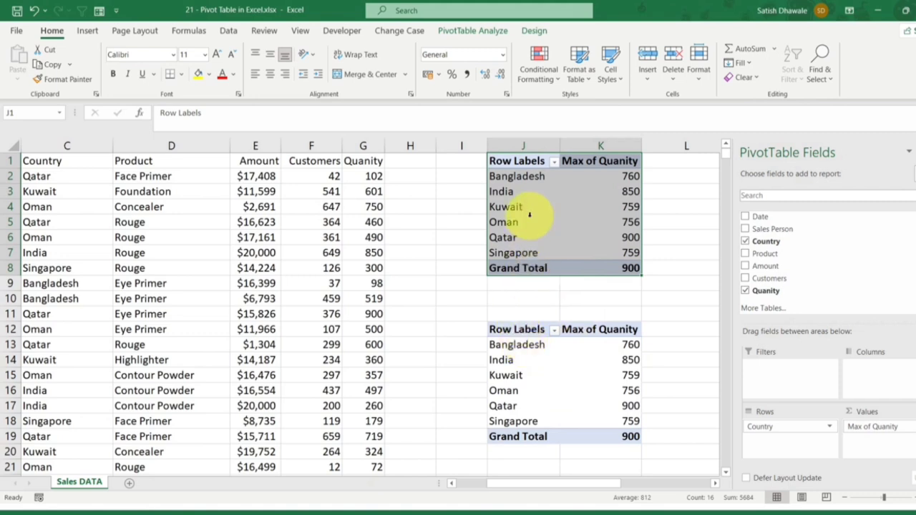
left_click(529, 325)
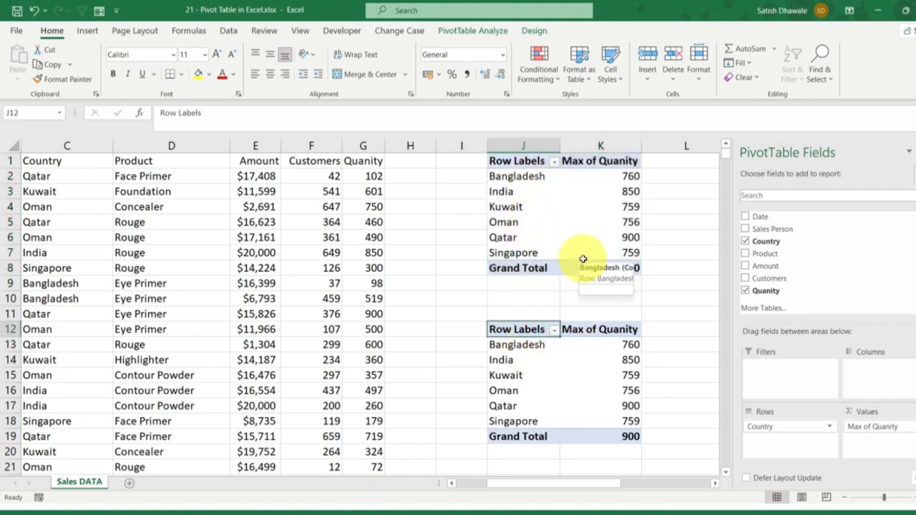
left_click_drag(527, 176, 623, 263)
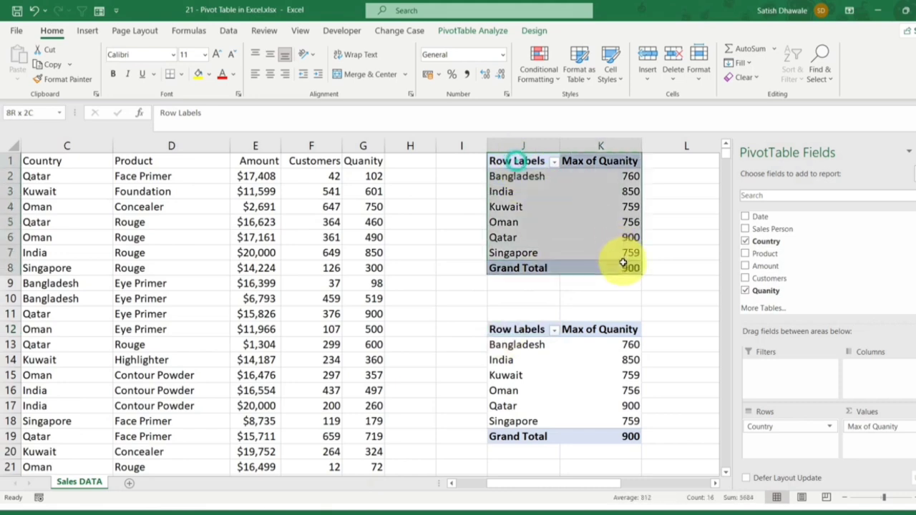
Step: Replace Country with Product as the row field of the copied PivotTable at J12
left_click(520, 331)
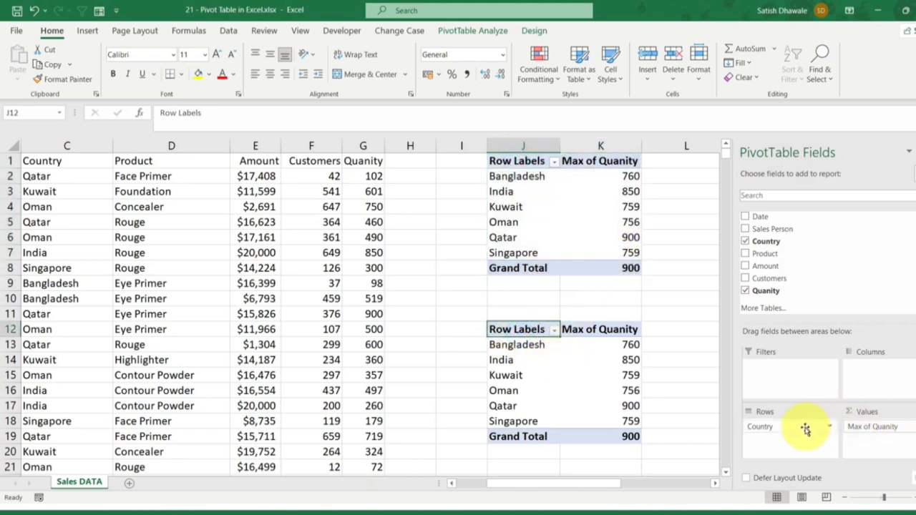
left_click_drag(805, 427, 780, 315)
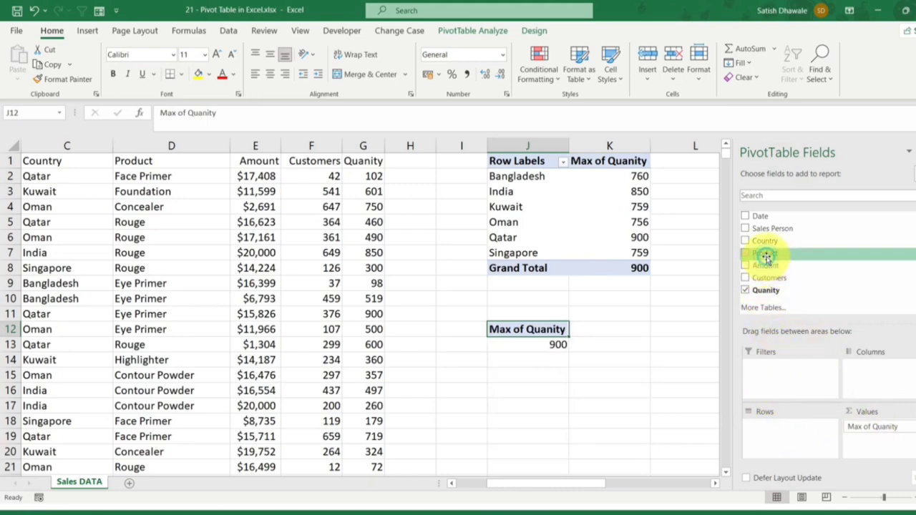
left_click_drag(765, 256, 794, 433)
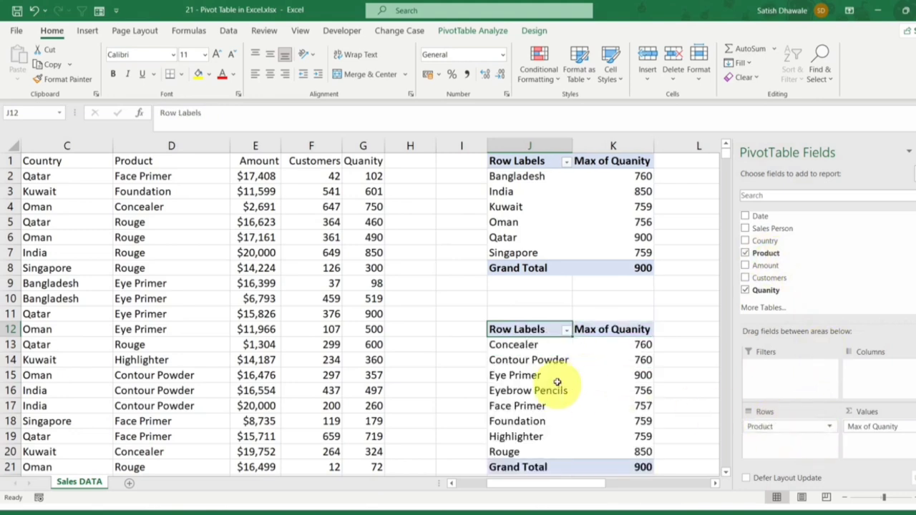
scroll(555, 379, "down", 1)
scroll(554, 376, "up", 1)
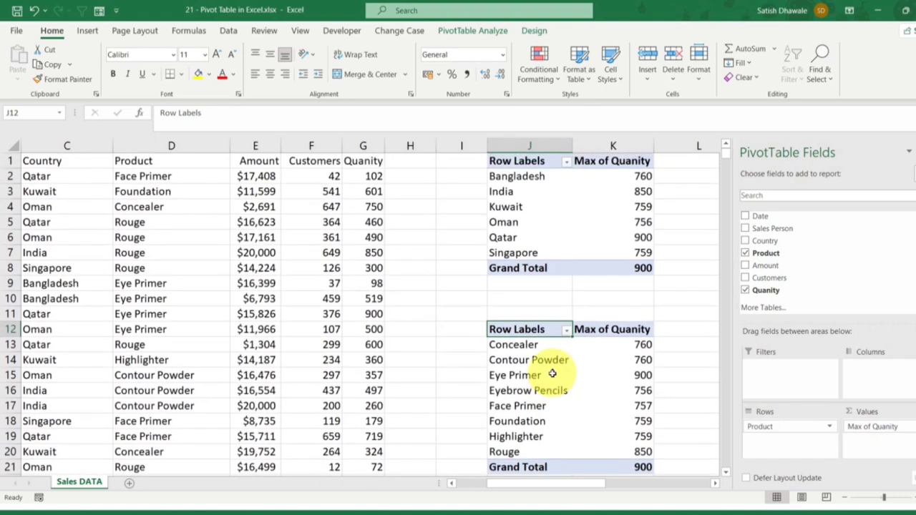
Step: Set the Quanity value field of the product PivotTable to be summarized by Sum
left_click(902, 426)
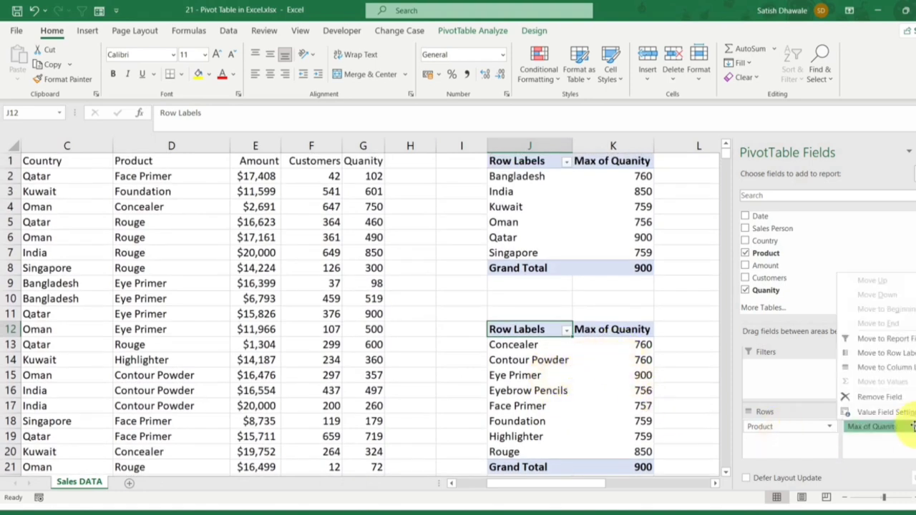
left_click(872, 411)
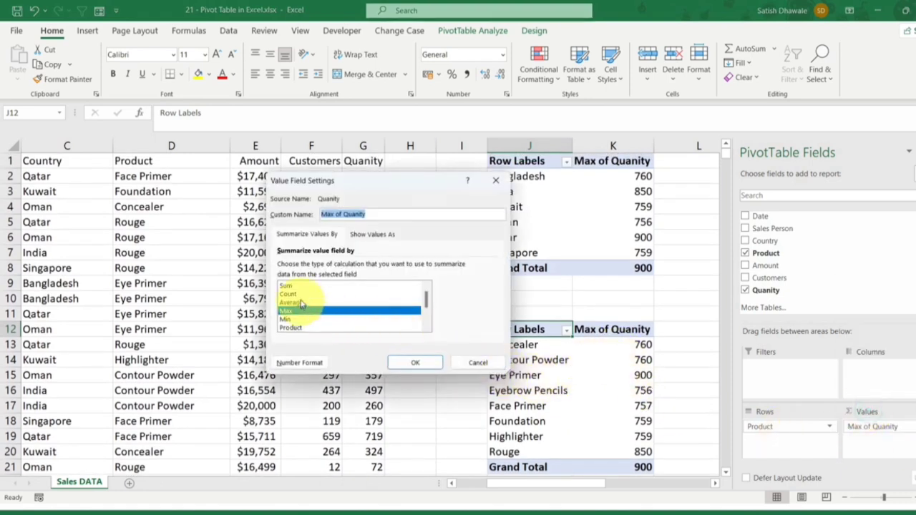
left_click(292, 286)
left_click(405, 369)
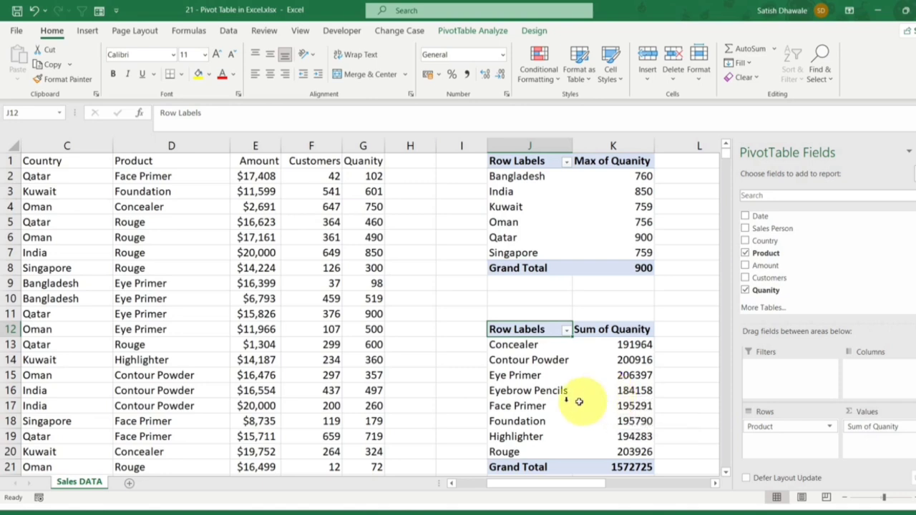
Step: Insert another PivotTable from the full sales data range A1:G3792, placed on a new worksheet
left_click(263, 314)
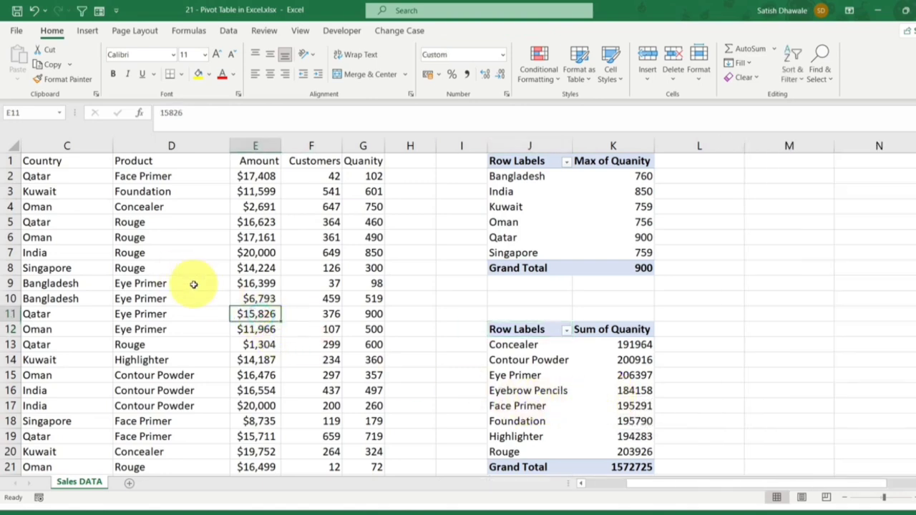
key("ctrl+a")
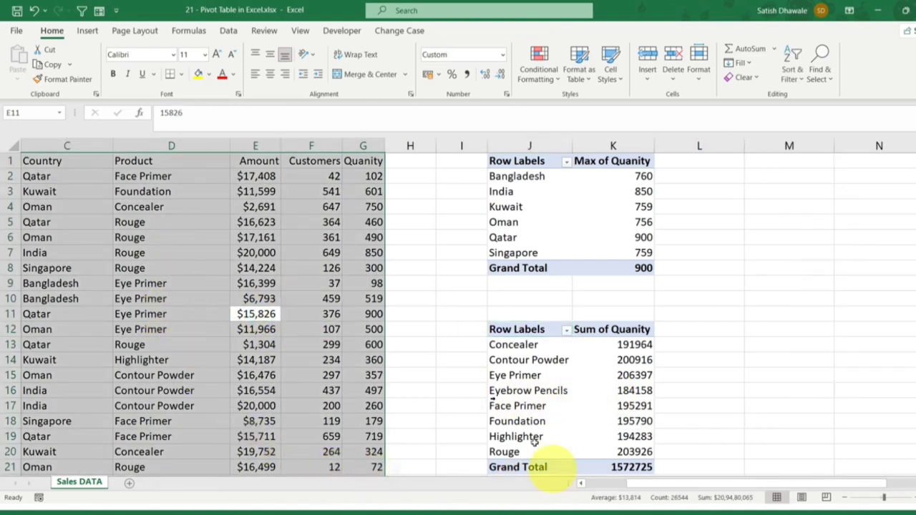
left_click(88, 35)
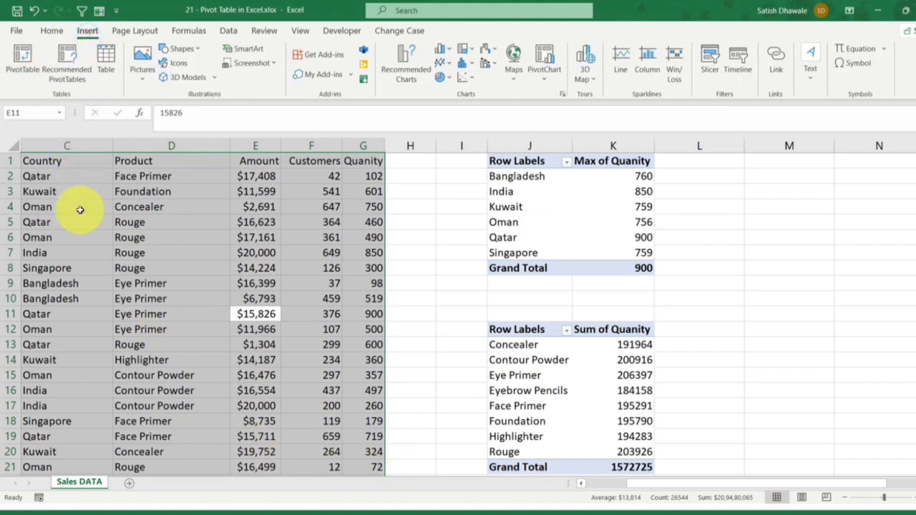
key("alt")
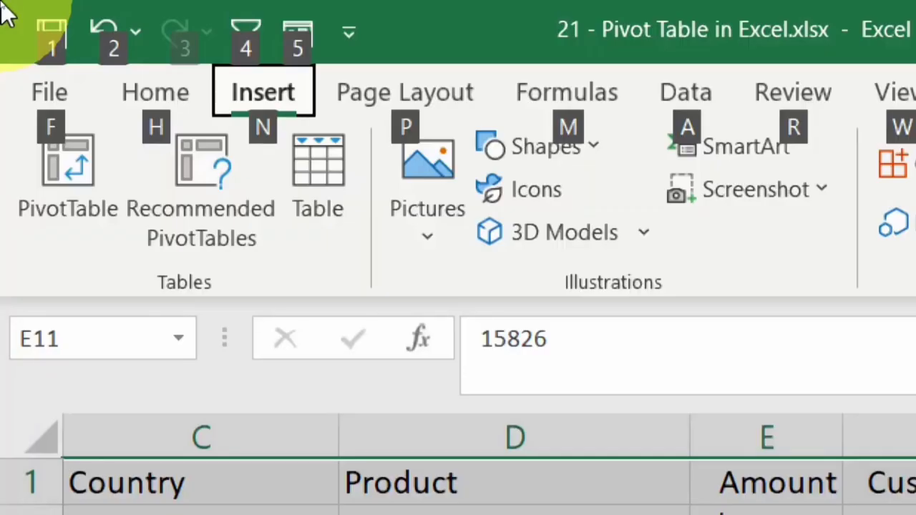
key("n")
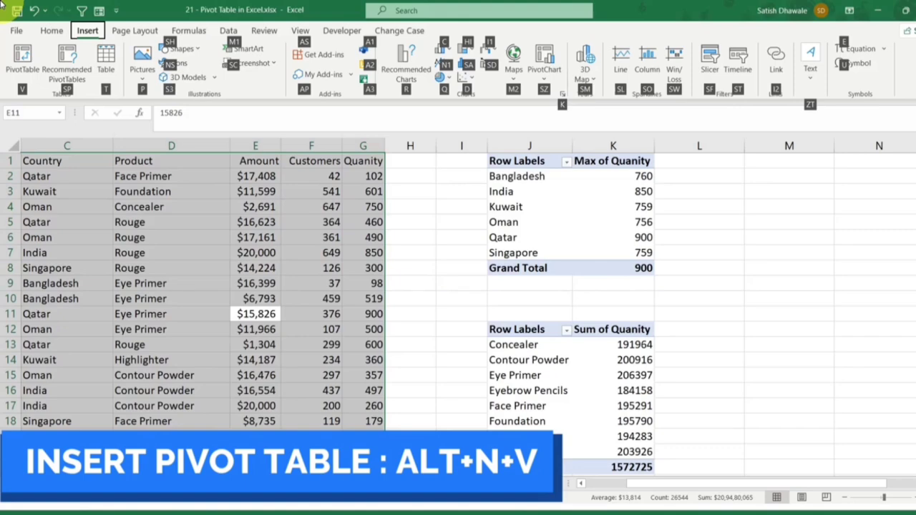
key("v")
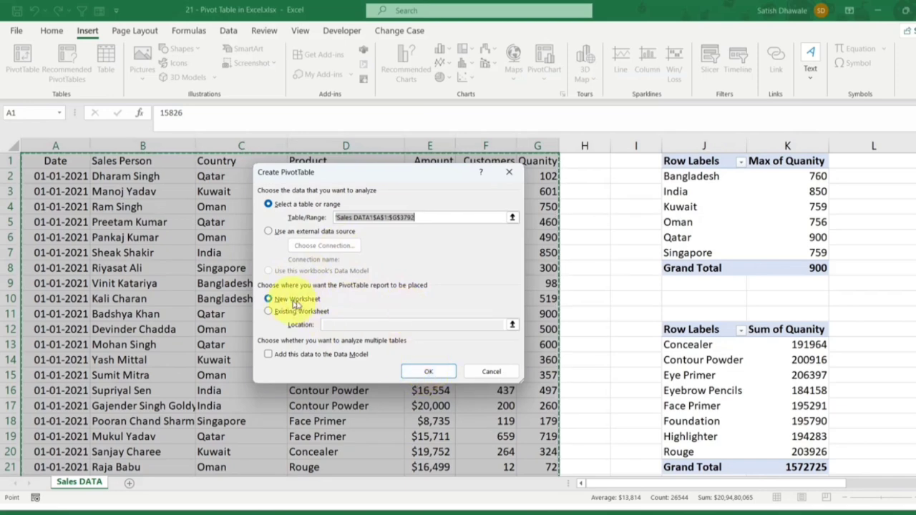
left_click(427, 371)
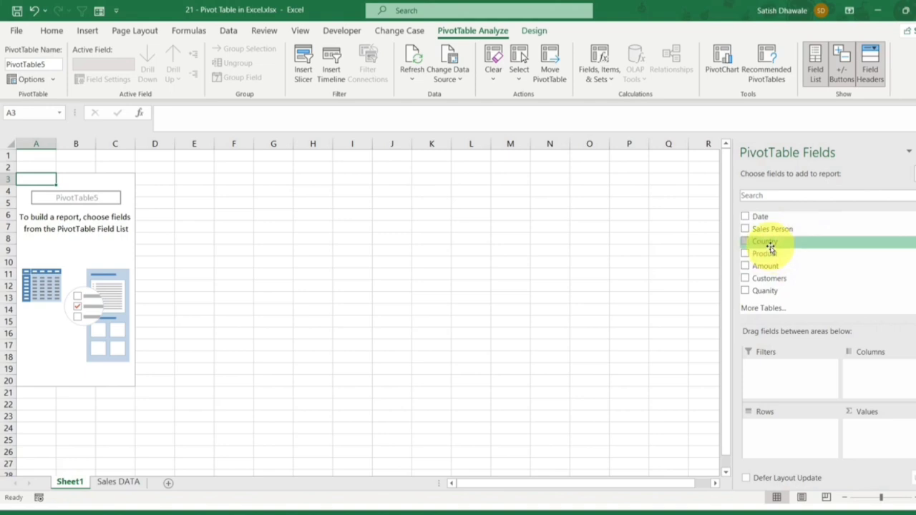
Step: Add Country to the rows and Amount to the values of the new PivotTable on Sheet1
left_click_drag(770, 245, 787, 433)
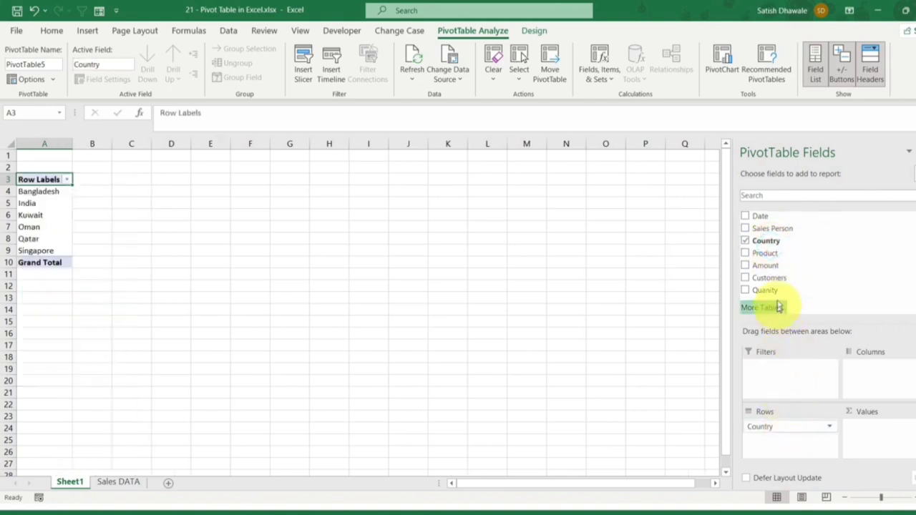
left_click_drag(769, 267, 874, 430)
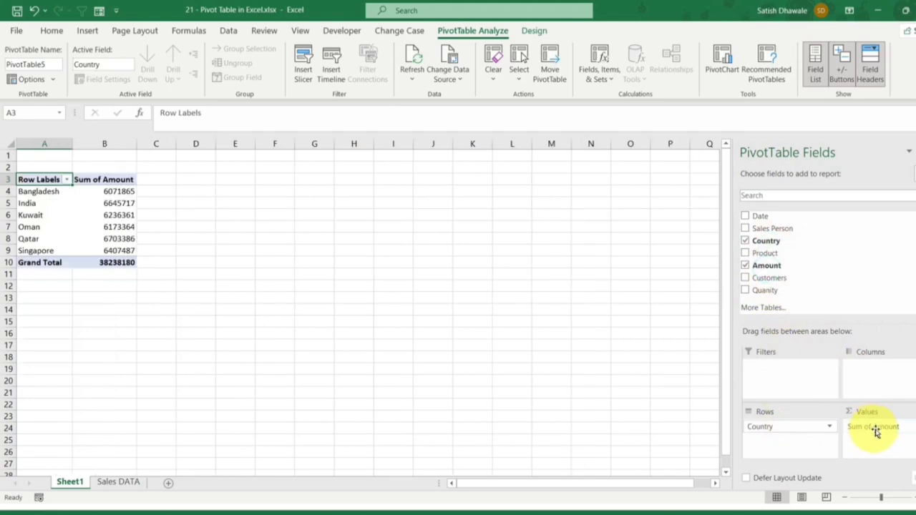
scroll(43, 208, "up", 4, "ctrl")
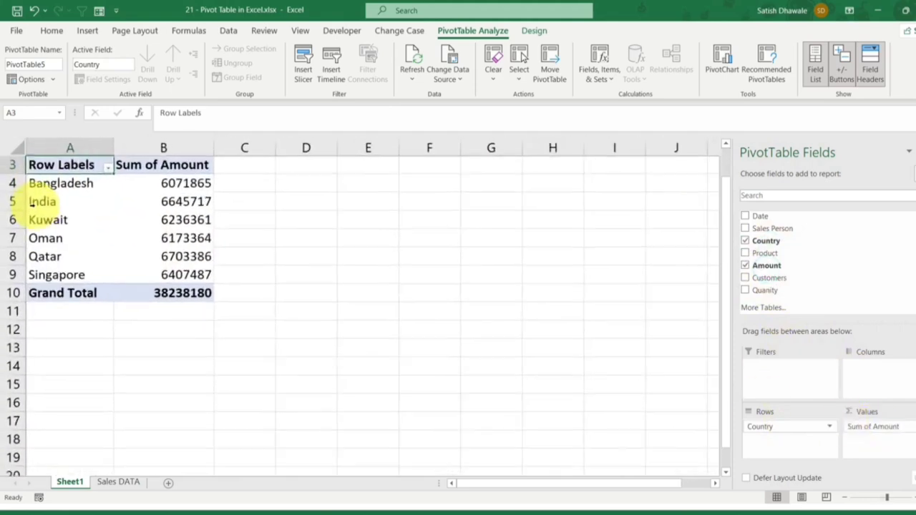
scroll(33, 206, "up", 1)
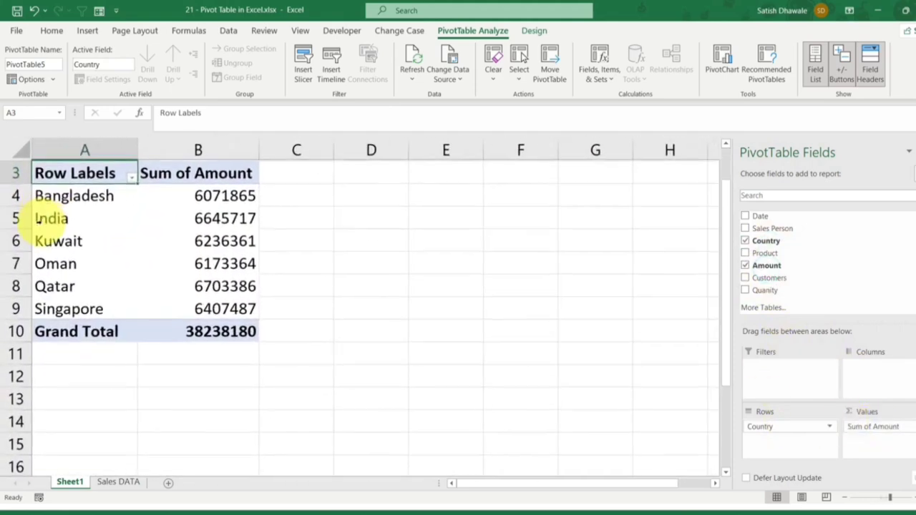
scroll(36, 215, "up", 2, "ctrl")
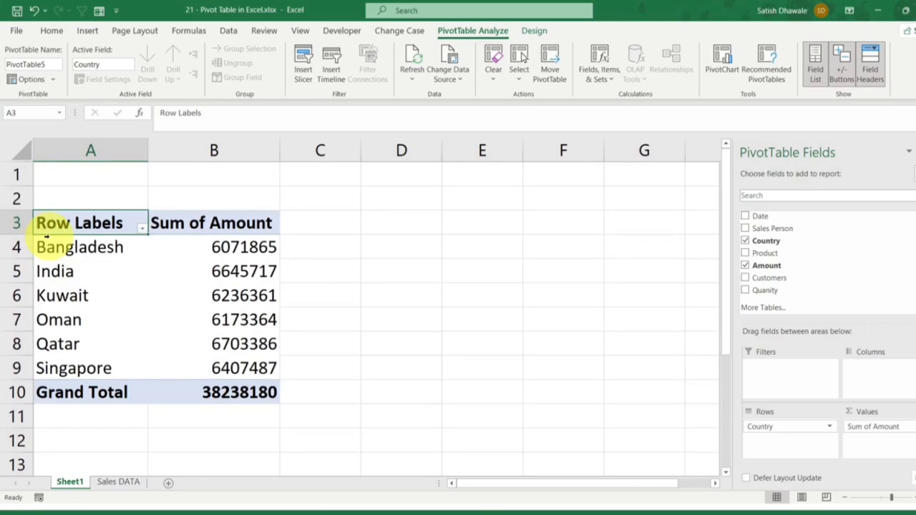
scroll(45, 245, "down", 2, "ctrl")
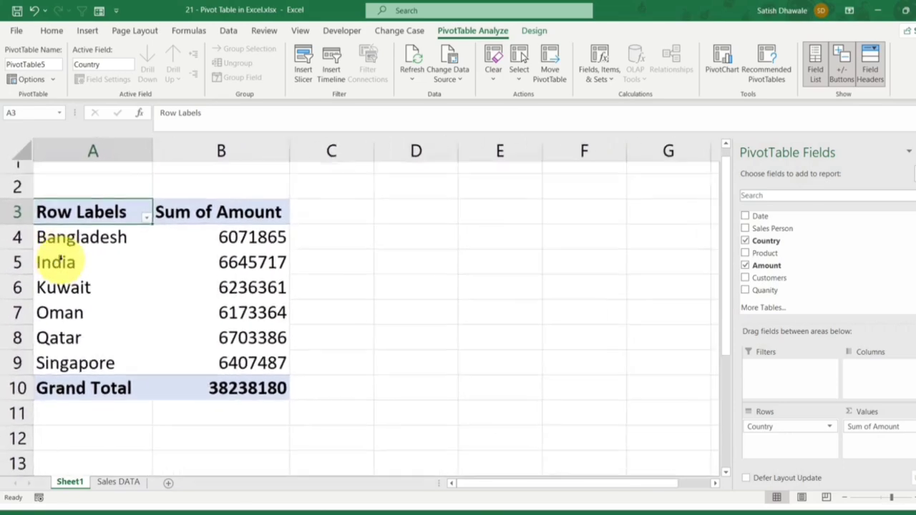
scroll(61, 262, "up", 4, "ctrl")
scroll(61, 261, "down", 2, "ctrl")
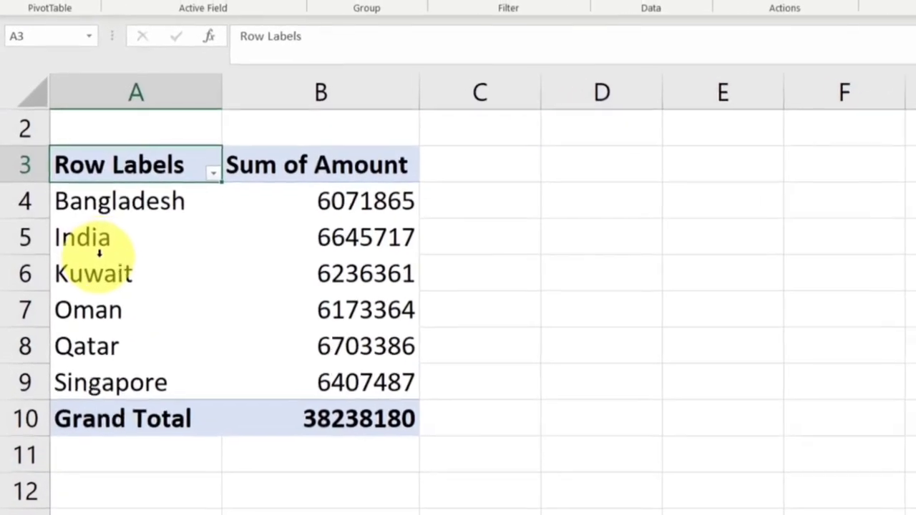
Step: Filter the Country row labels of the Sheet1 PivotTable to the Top 3 Items by Sum of Amount
left_click(229, 166)
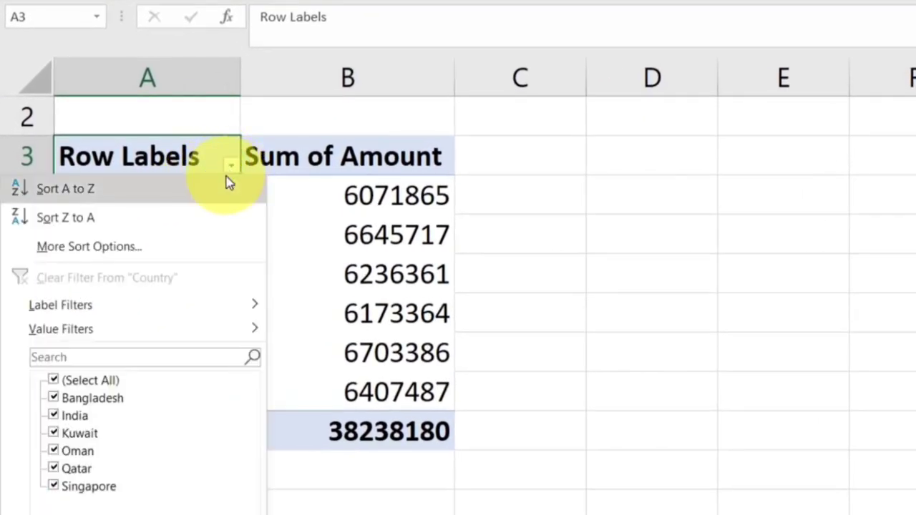
left_click(229, 169)
left_click(229, 168)
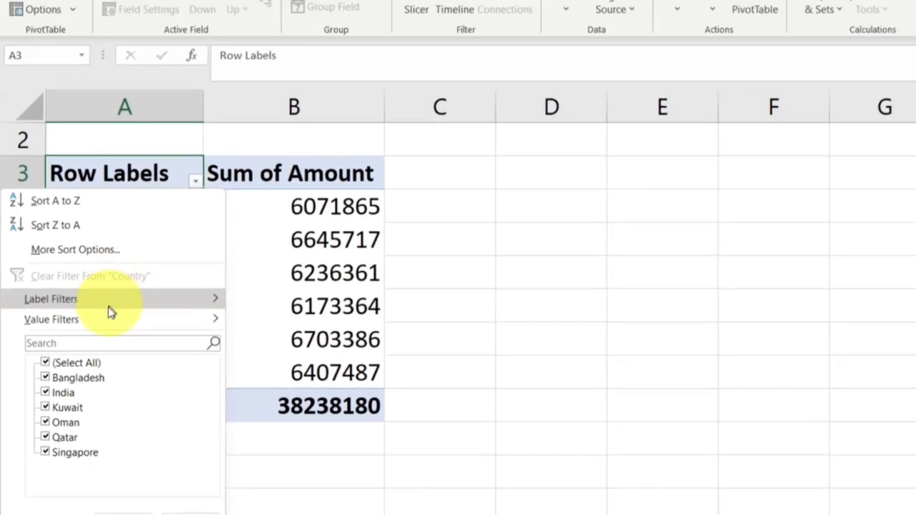
mouse_move(129, 330)
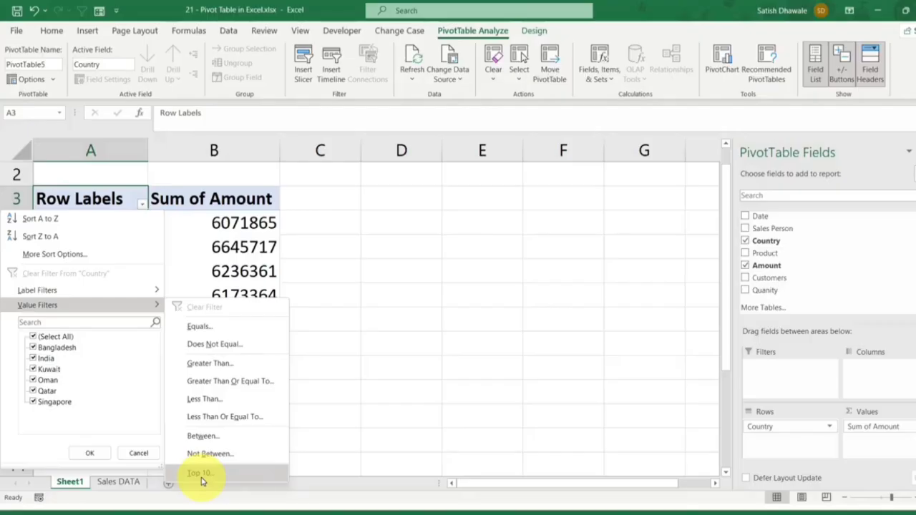
left_click(202, 477)
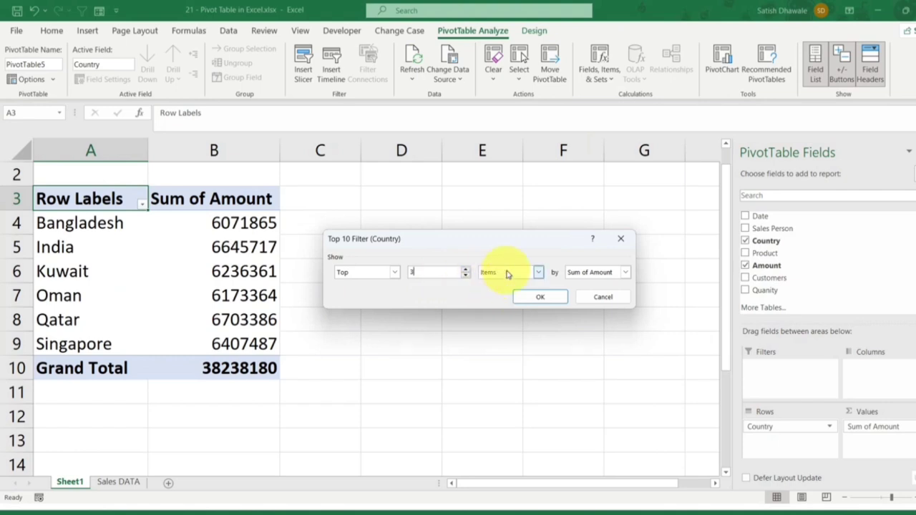
left_click(540, 297)
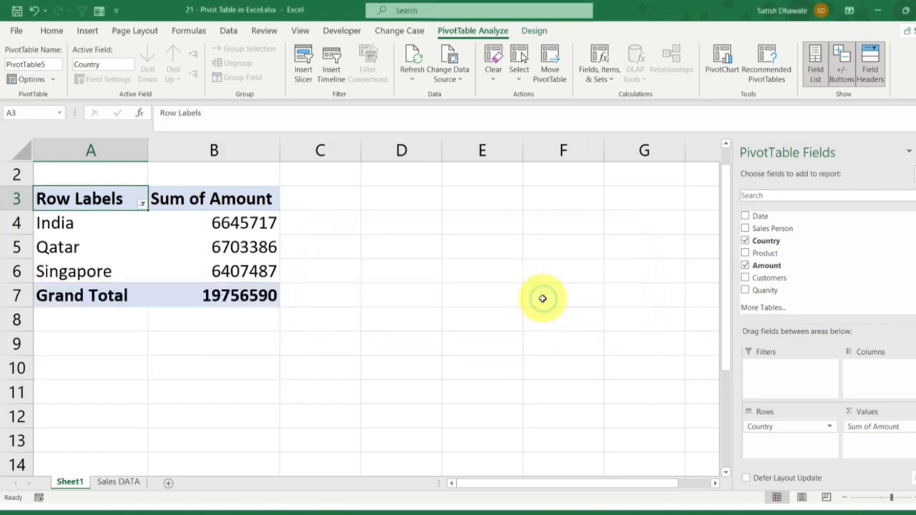
Step: Change the Country value filter from Top to Bottom items by Sum of Amount
left_click(142, 203)
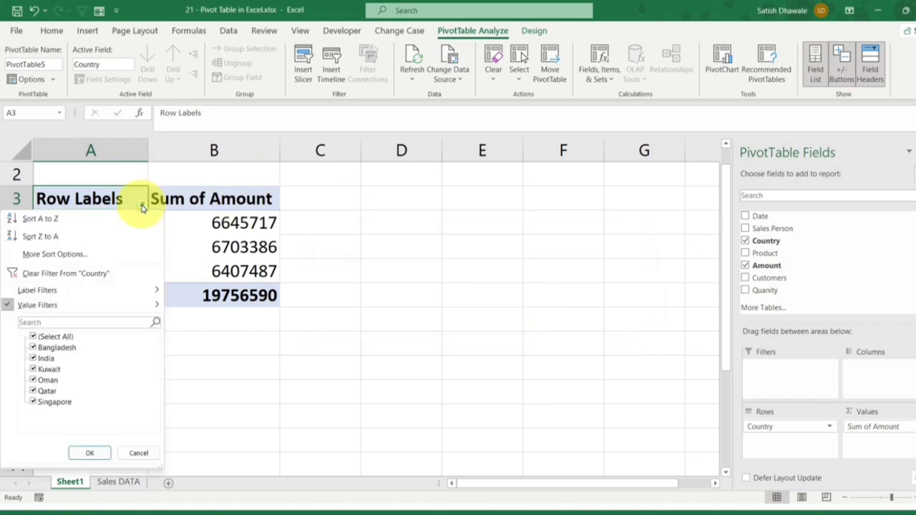
left_click(85, 306)
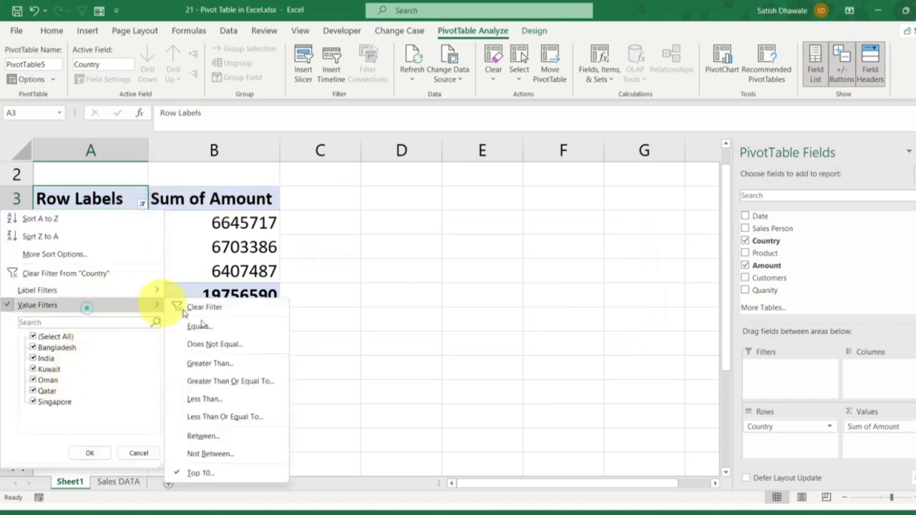
left_click(206, 473)
left_click(366, 272)
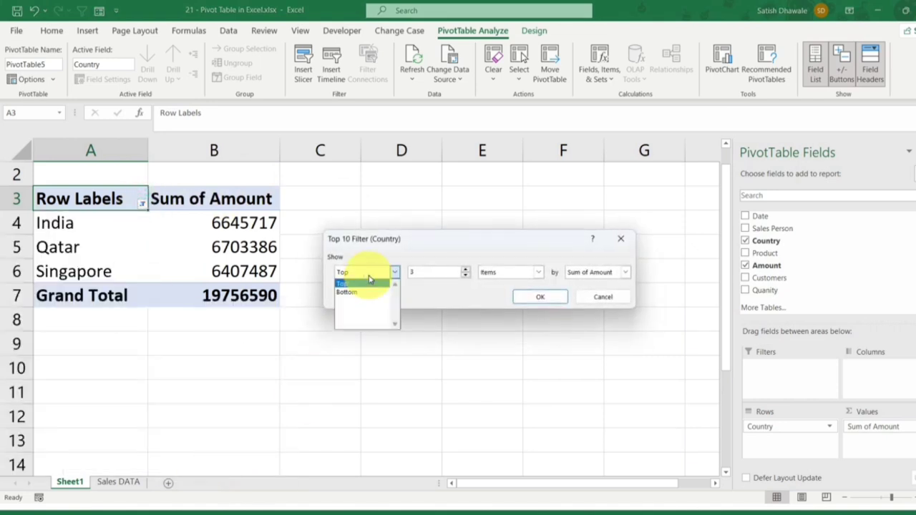
left_click(361, 293)
left_click(529, 297)
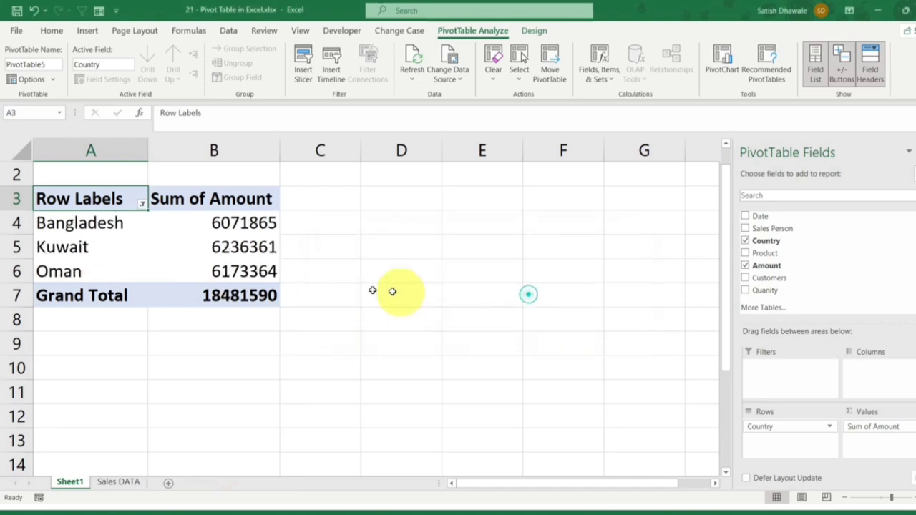
mouse_move(164, 279)
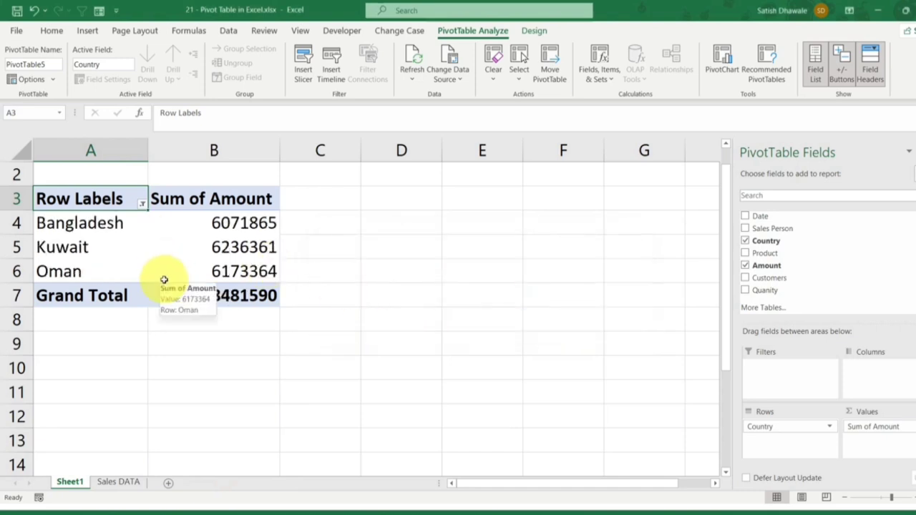
left_click_drag(127, 177, 199, 172)
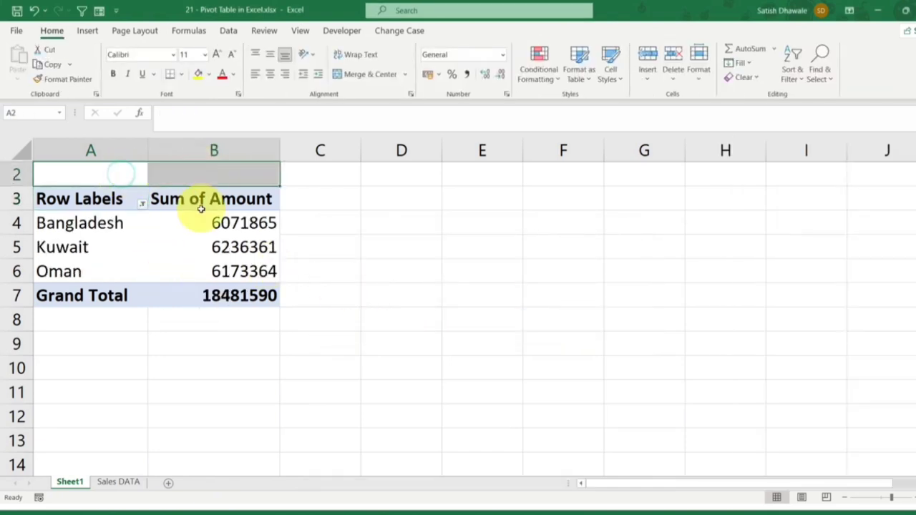
left_click(337, 226)
left_click(102, 198)
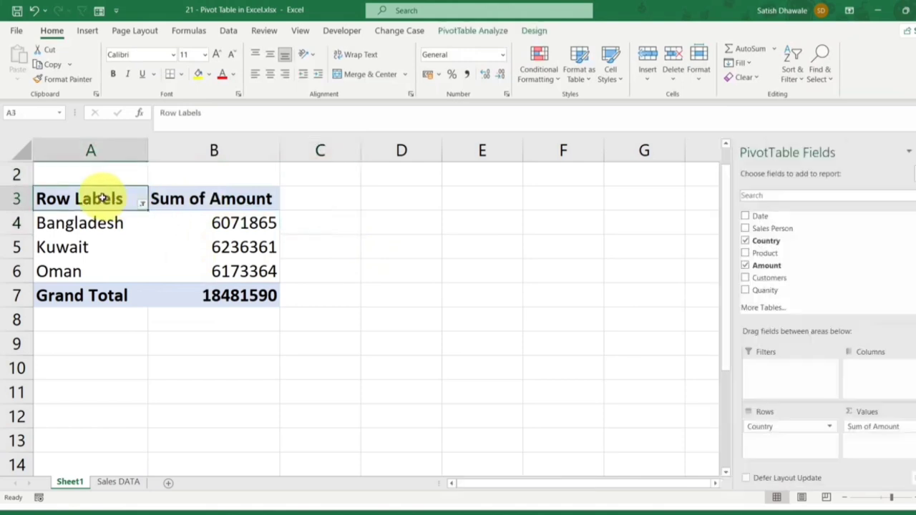
left_click_drag(122, 198, 264, 294)
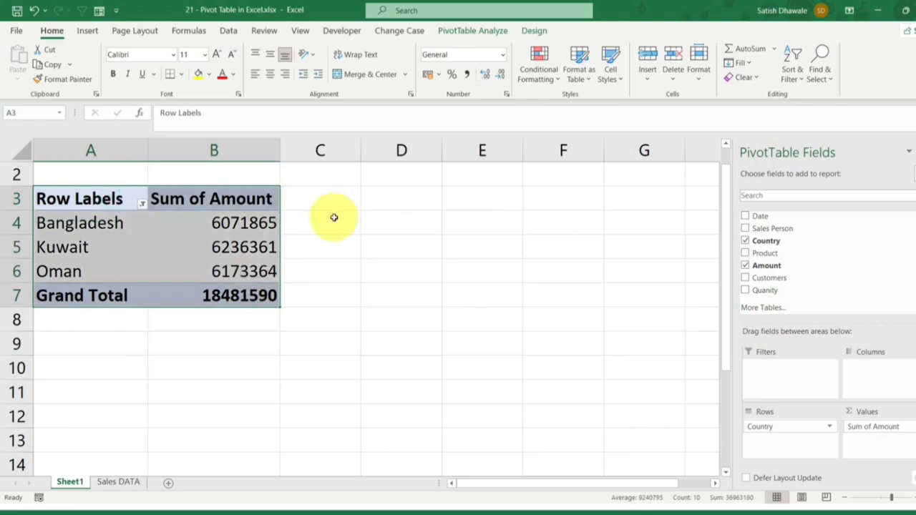
left_click(382, 203)
Step: Insert another PivotTable from the Sales DATA range A1:G3792, placed on the existing worksheet Sheet1 at cell D3
left_click(120, 481)
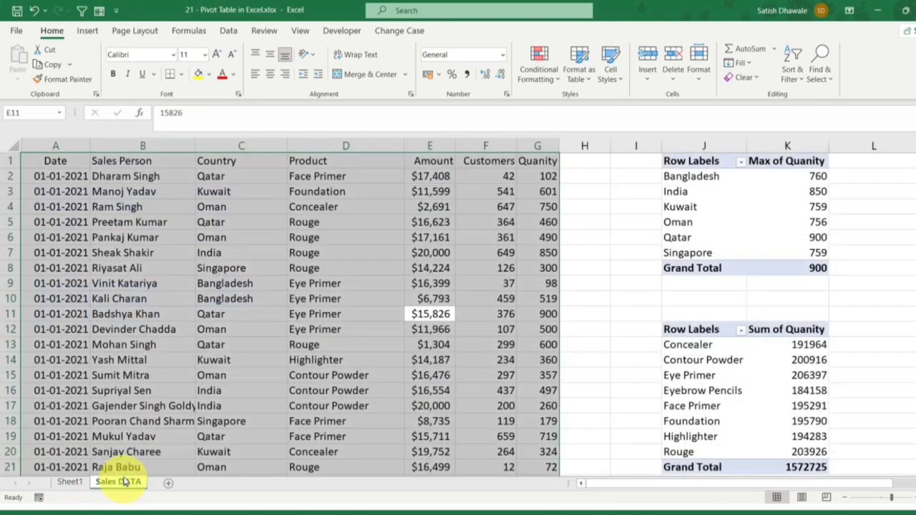
left_click(87, 31)
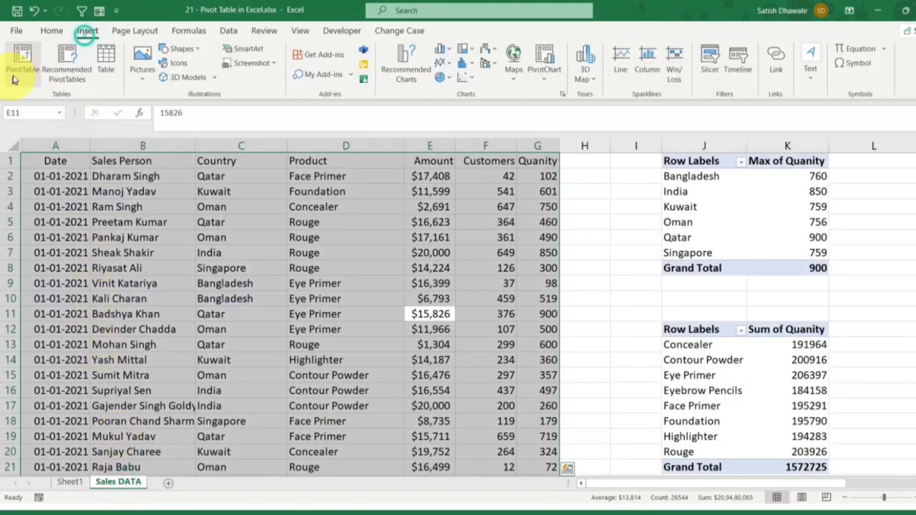
left_click(13, 79)
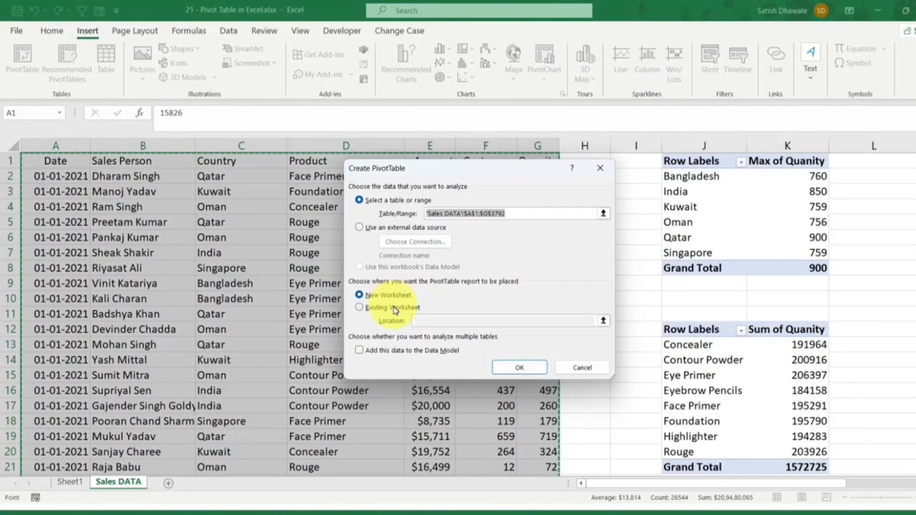
left_click(393, 308)
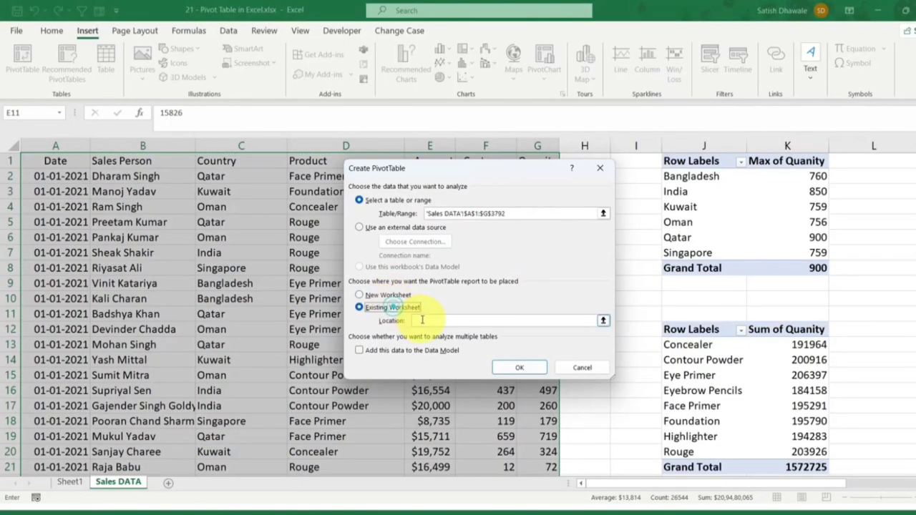
left_click(69, 482)
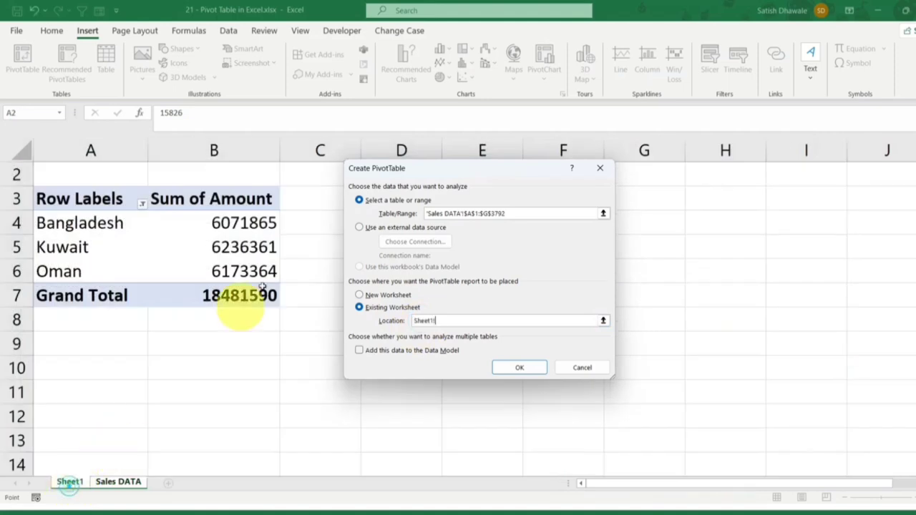
left_click(408, 196)
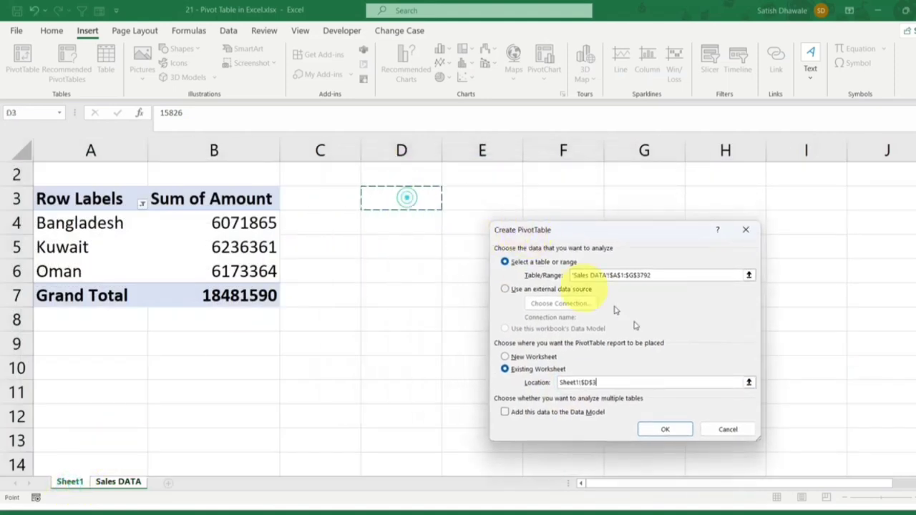
left_click(665, 430)
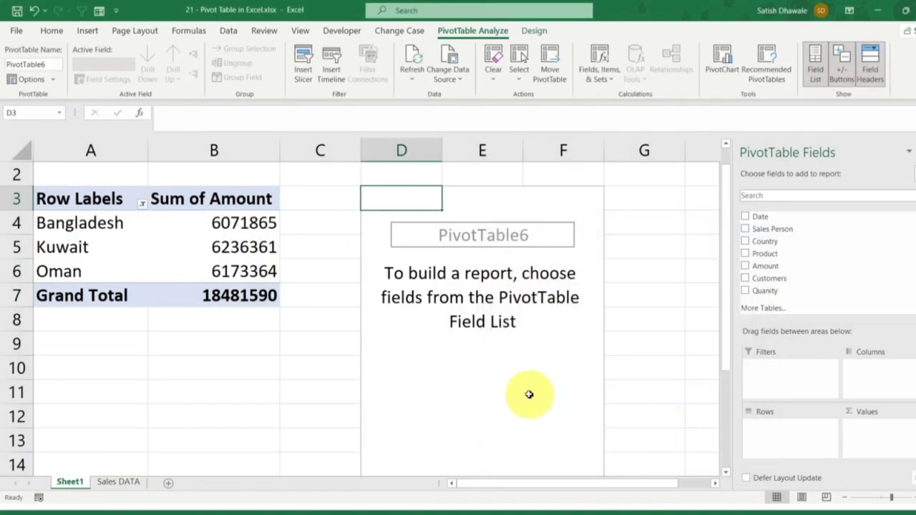
Step: Add Country to the rows, Product to the columns and Quanity to the values of the PivotTable at D3
scroll(294, 388, "down", 3, "ctrl")
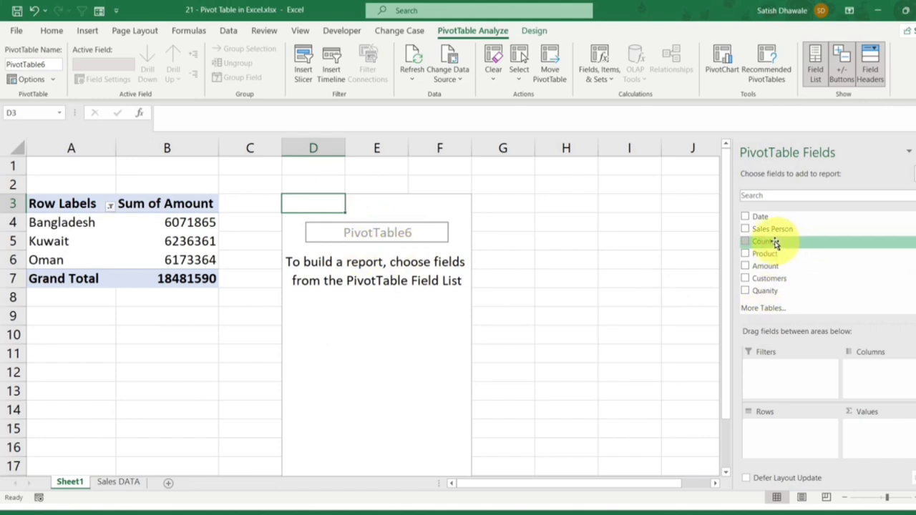
left_click_drag(776, 243, 779, 431)
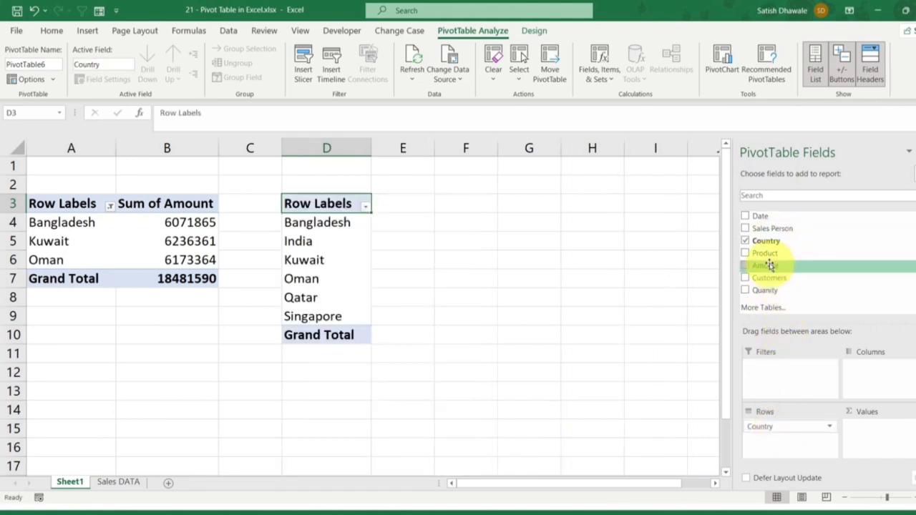
left_click_drag(770, 265, 887, 369)
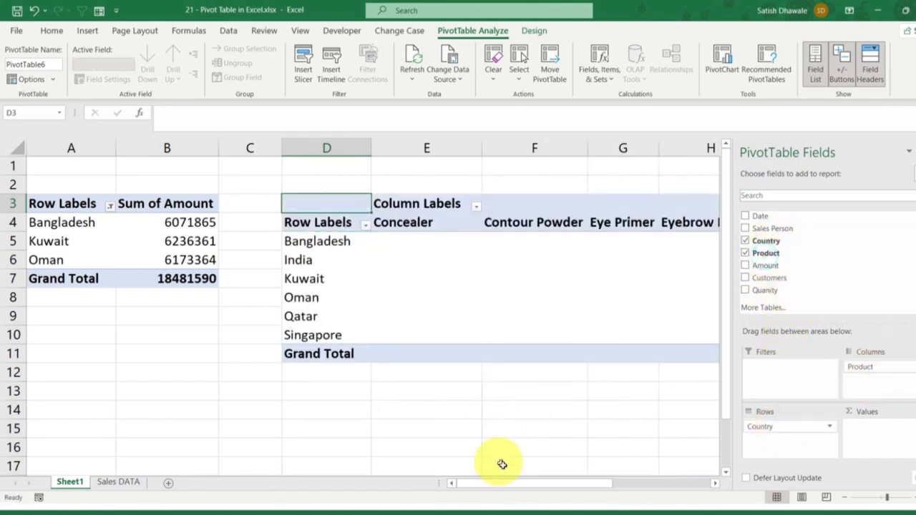
left_click_drag(511, 486, 558, 487)
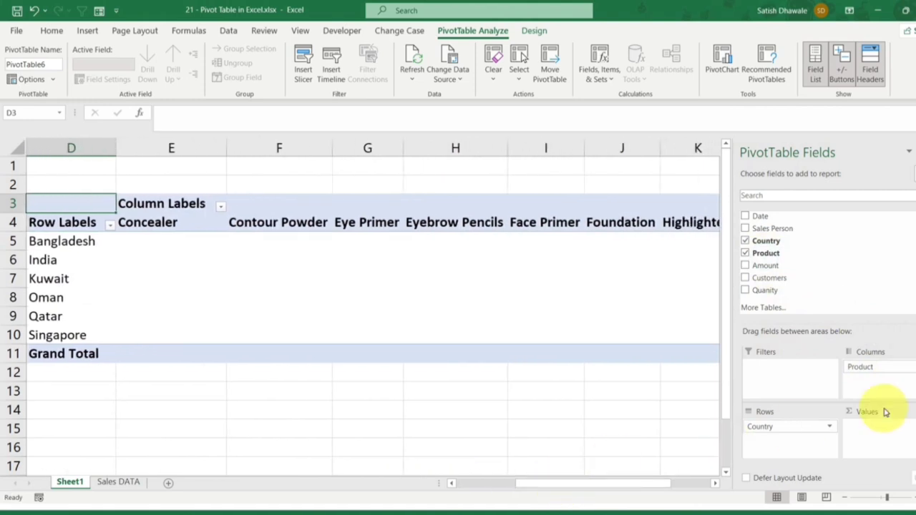
left_click_drag(773, 290, 884, 430)
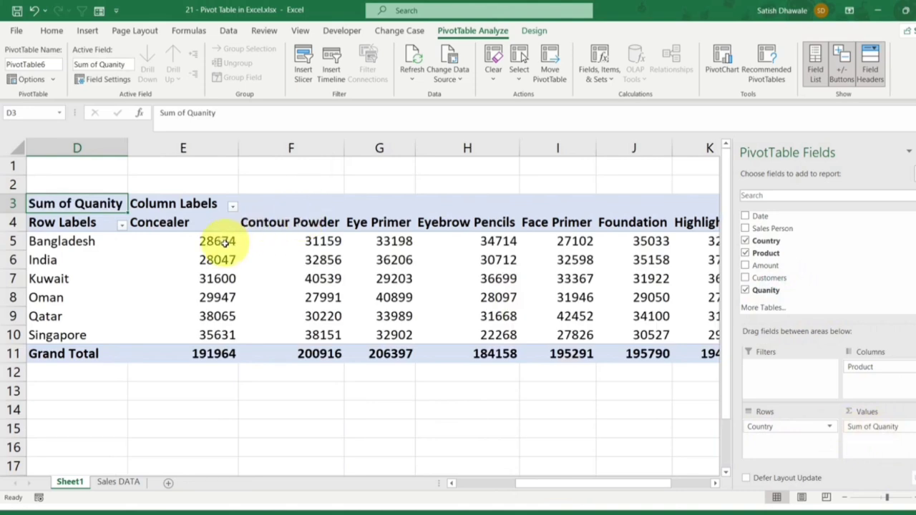
Step: Swap the PivotTable's row and column fields, placing Product in the rows and Country in the columns
left_click_drag(216, 241, 209, 331)
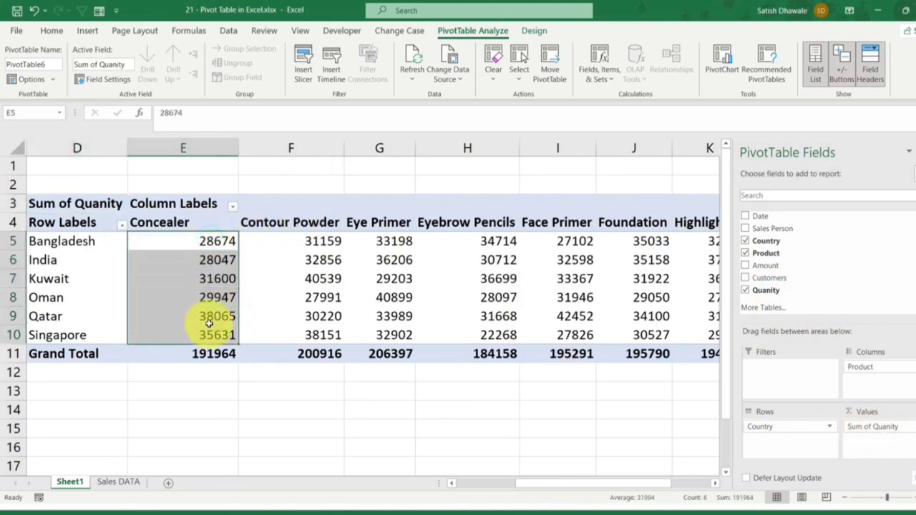
scroll(209, 331, "down", 3)
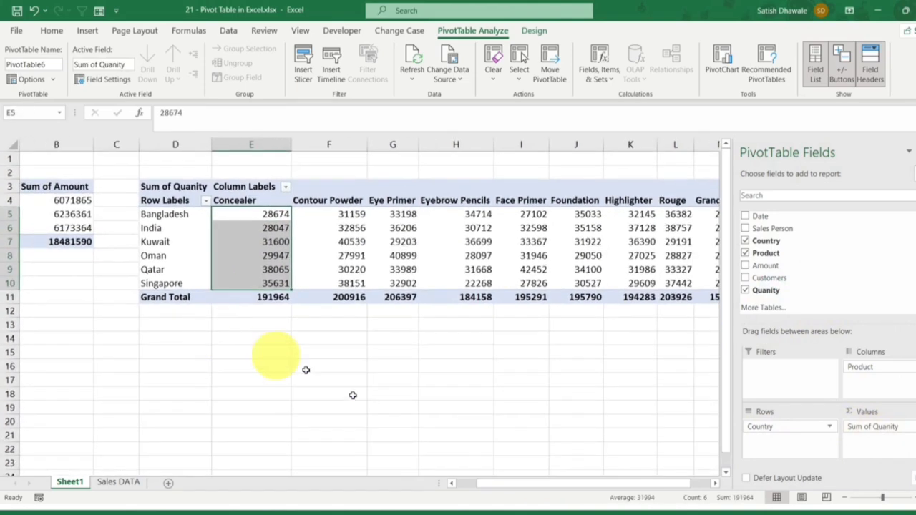
left_click_drag(544, 483, 552, 485)
mouse_move(863, 372)
left_mouse_down()
mouse_move(783, 438)
mouse_move(873, 374)
left_mouse_up()
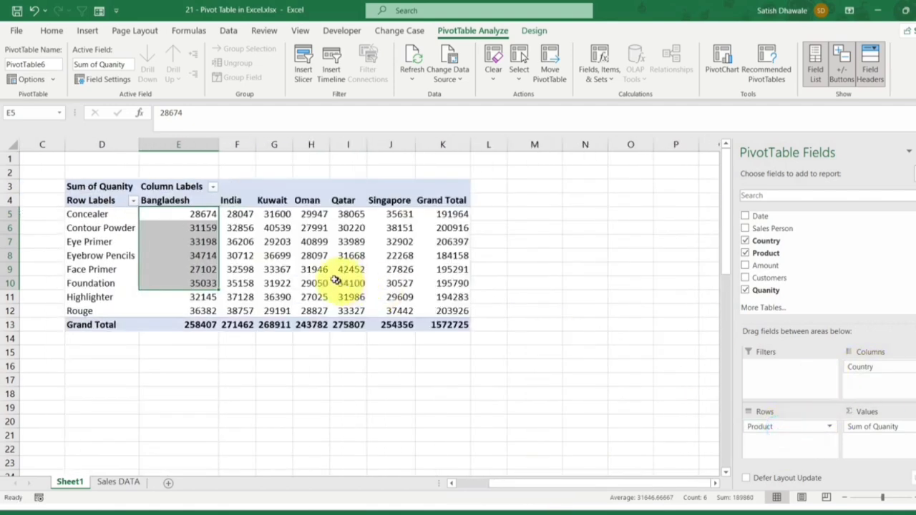
Step: Examine the Concealer quantities for each country and the Bangladesh grand total in the PivotTable at D3
scroll(118, 202, "left", 2)
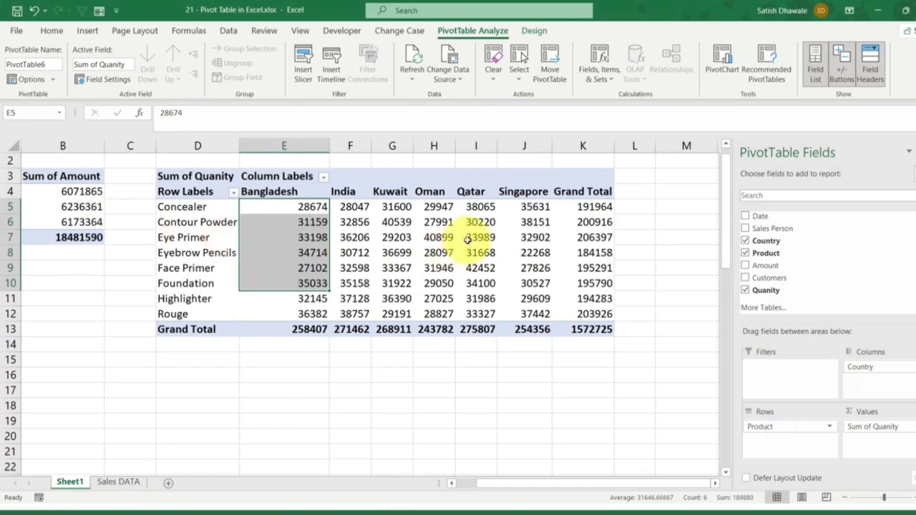
scroll(432, 236, "up", 2)
scroll(433, 250, "up", 1)
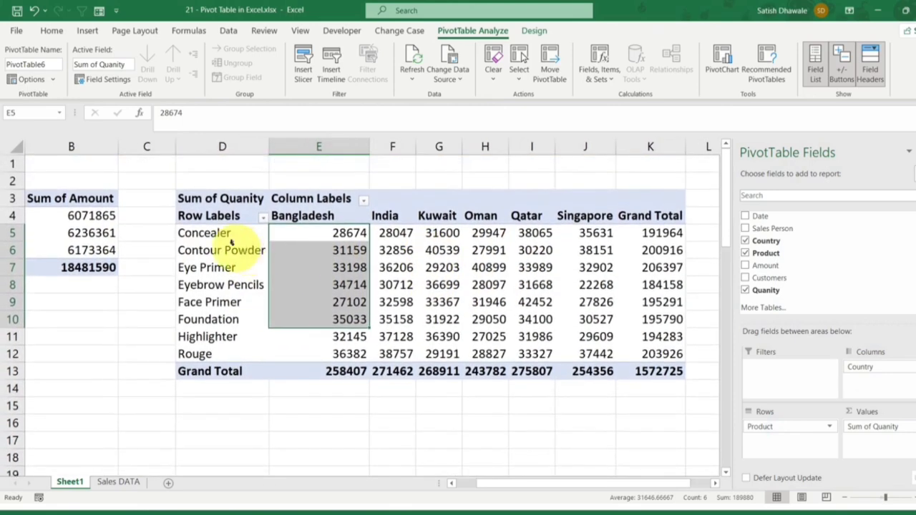
left_click(221, 233)
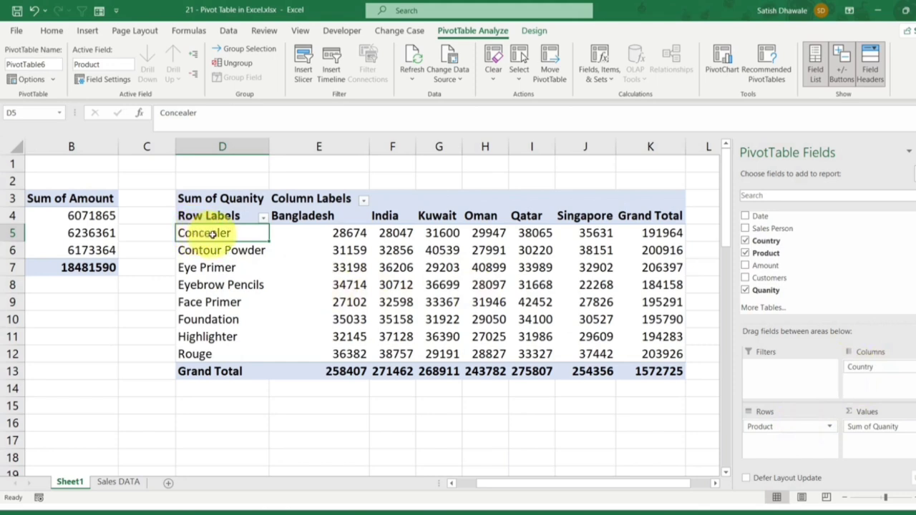
left_click_drag(213, 235, 665, 236)
left_click(324, 235)
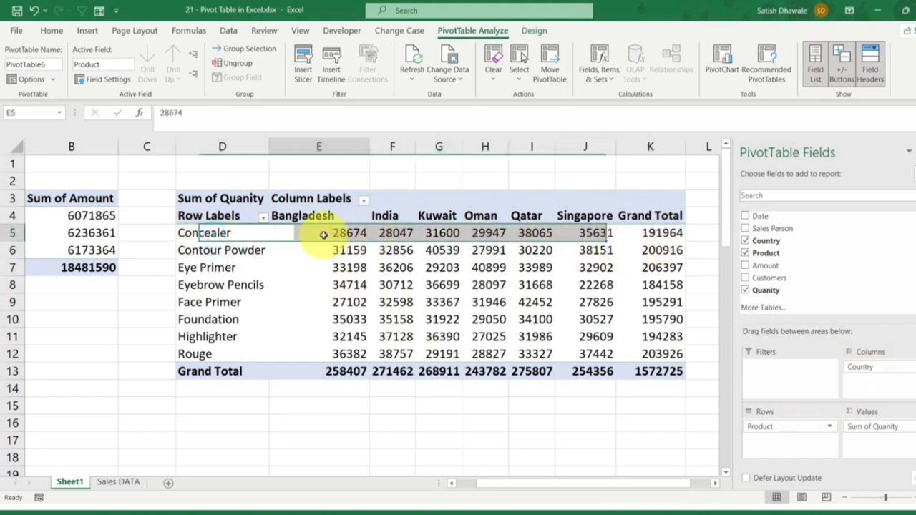
left_click(392, 233)
left_click(440, 233)
left_click(489, 235)
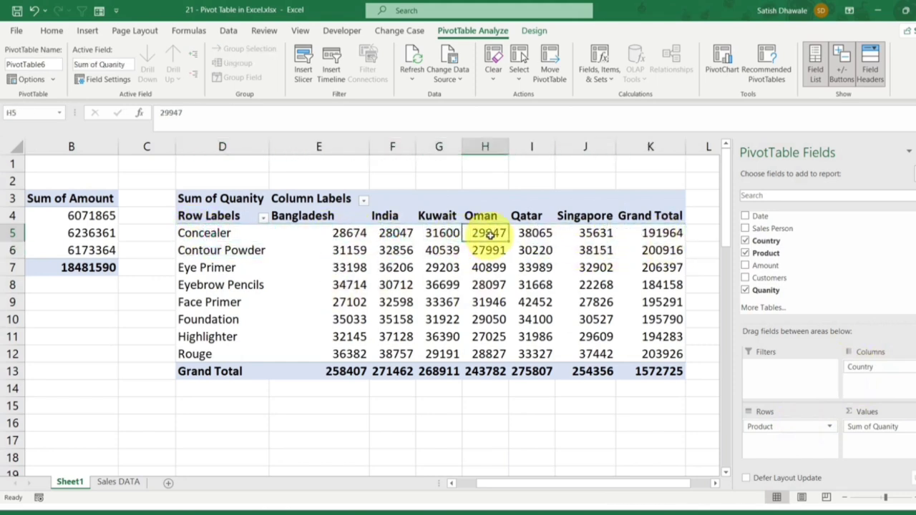
left_click(356, 369)
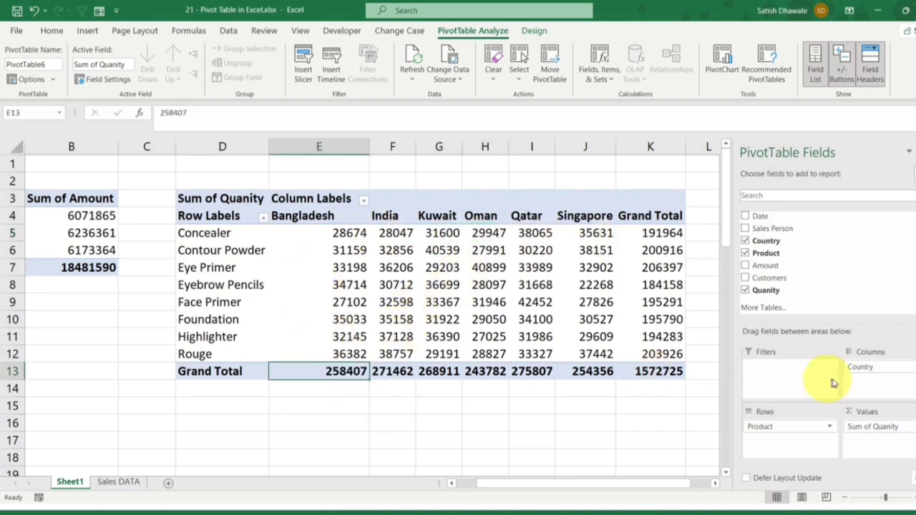
Step: Move Country from the columns to the rows beneath Product in the PivotTable at D3
left_click_drag(867, 372, 789, 441)
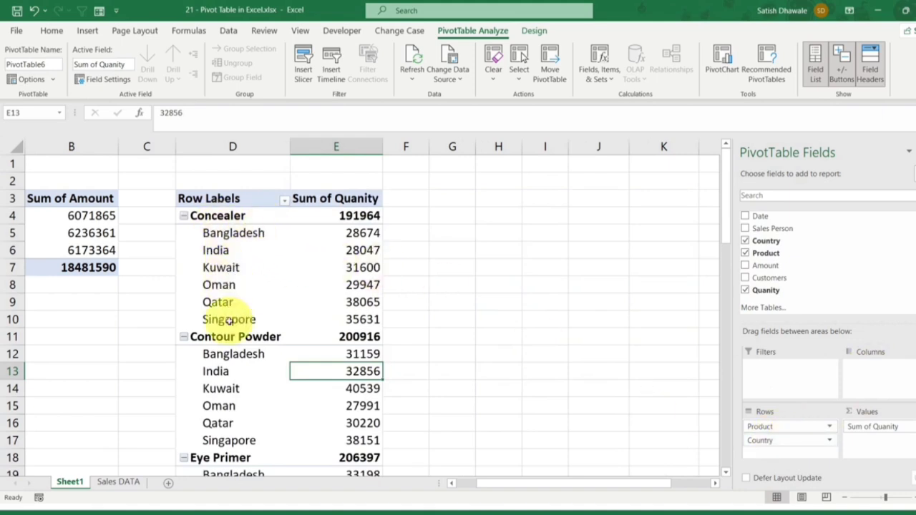
Step: Collapse the Eye Primer, Eyebrow Pencils, Face Primer, Foundation, Highlighter and Rouge groups in the PivotTable at D3
scroll(221, 307, "down", 4)
left_click(186, 250)
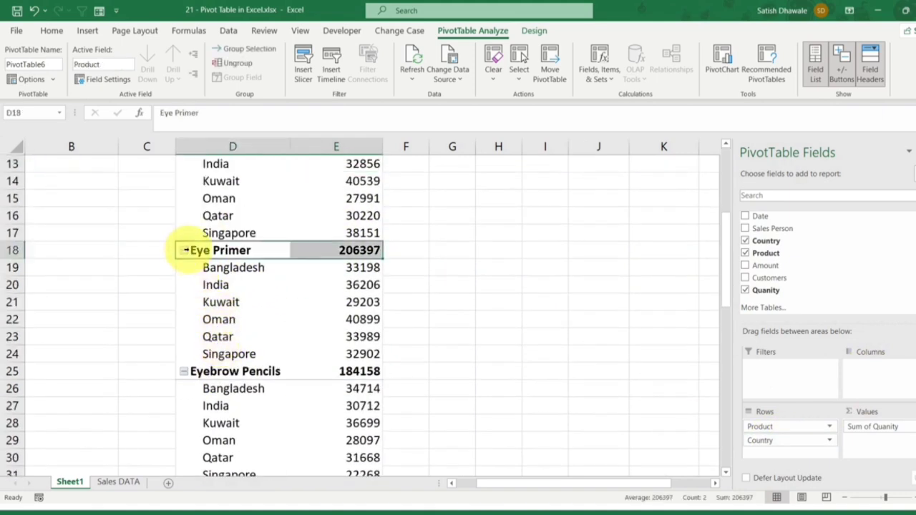
left_click(184, 251)
left_click(185, 268)
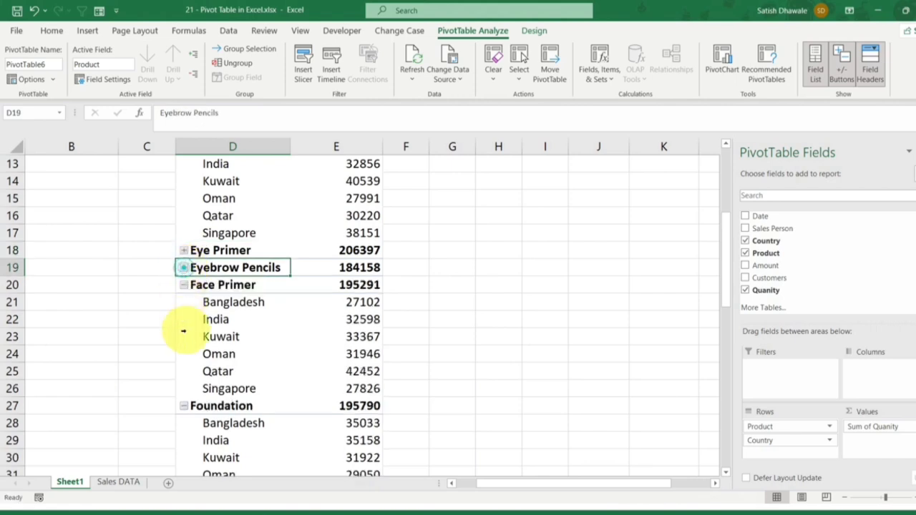
left_click(184, 285)
left_click(184, 302)
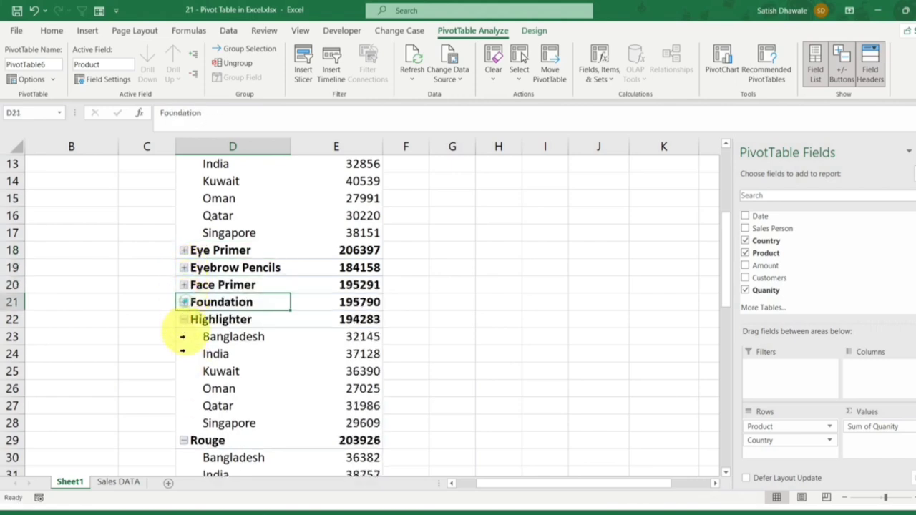
left_click(183, 319)
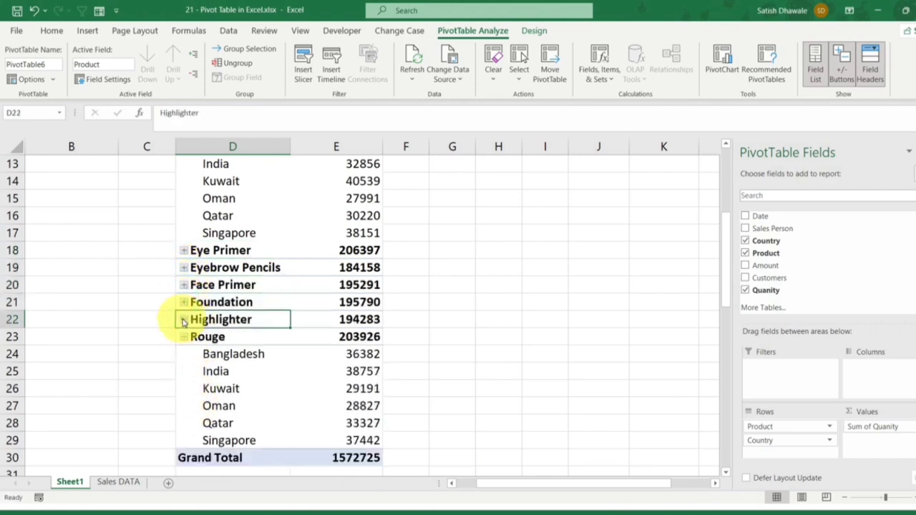
left_click(184, 336)
Step: Collapse the Concealer and Contour Powder groups, briefly expanding Concealer again to show its countries before recollapsing it
scroll(190, 329, "up", 4)
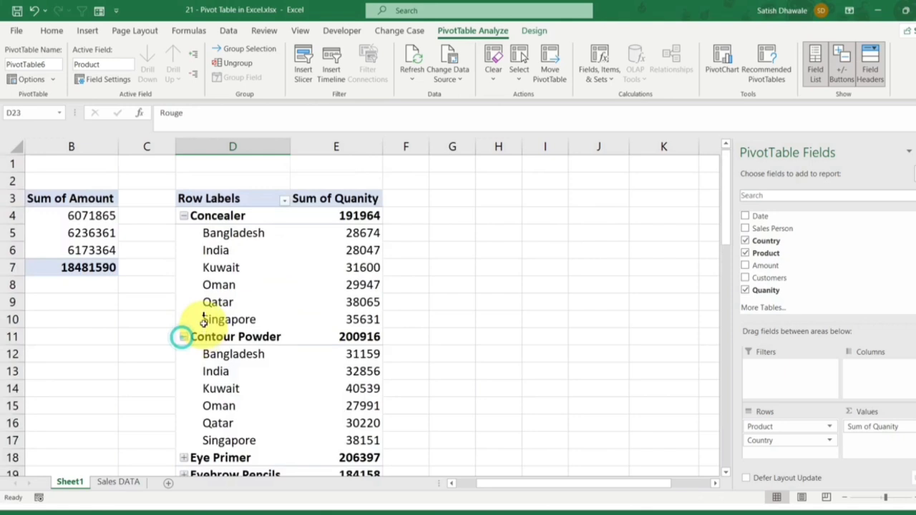
left_click(185, 216)
left_click(184, 233)
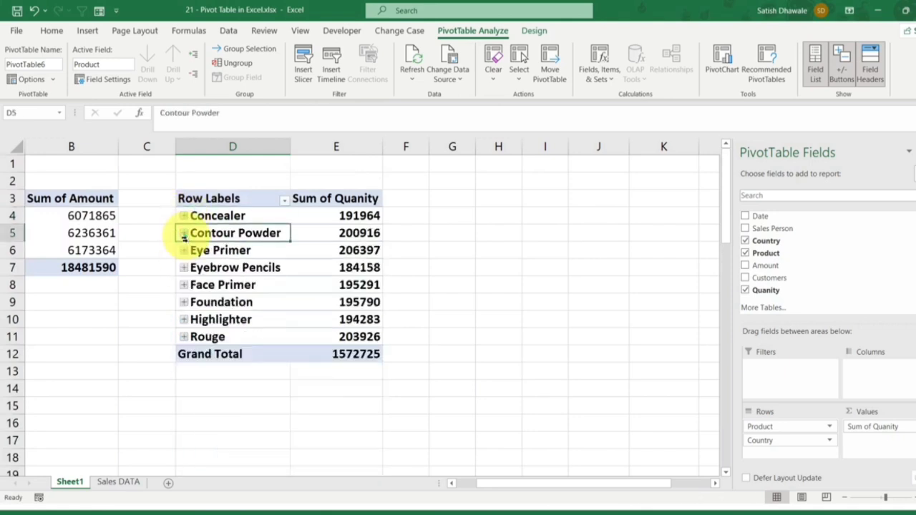
left_click(184, 216)
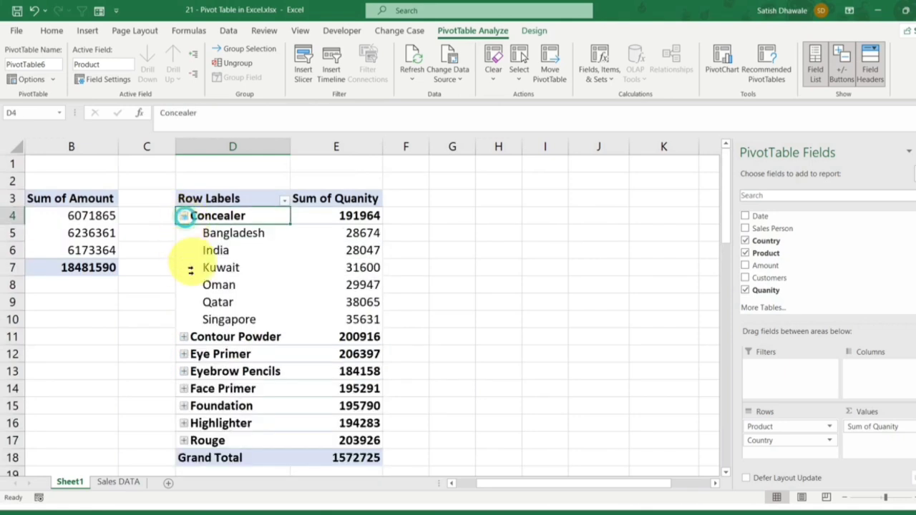
left_click(184, 216)
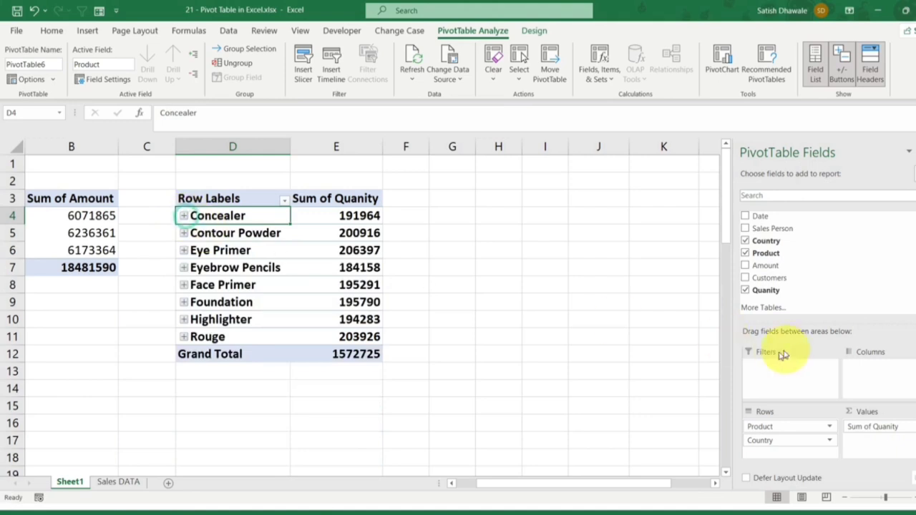
Step: Move Country from the rows to the columns of the PivotTable and view the value filters offered for its row labels
left_click_drag(791, 438, 863, 372)
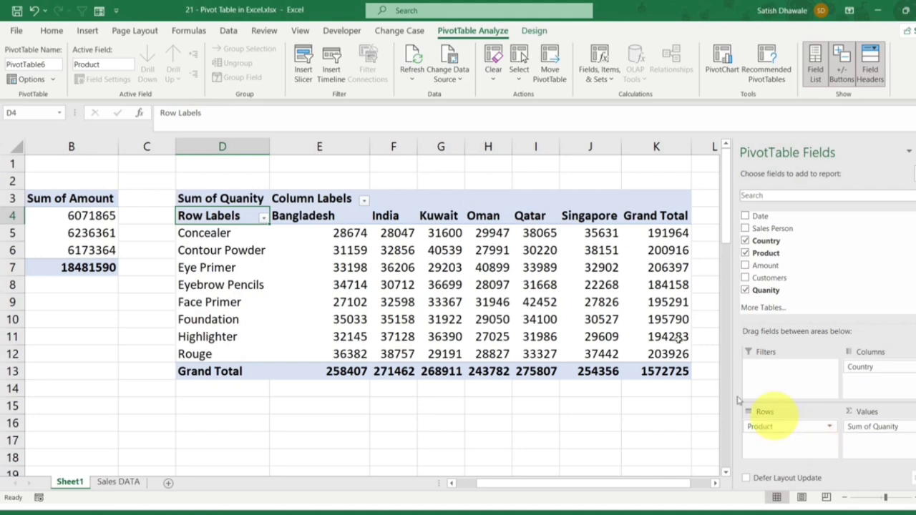
left_click(264, 215)
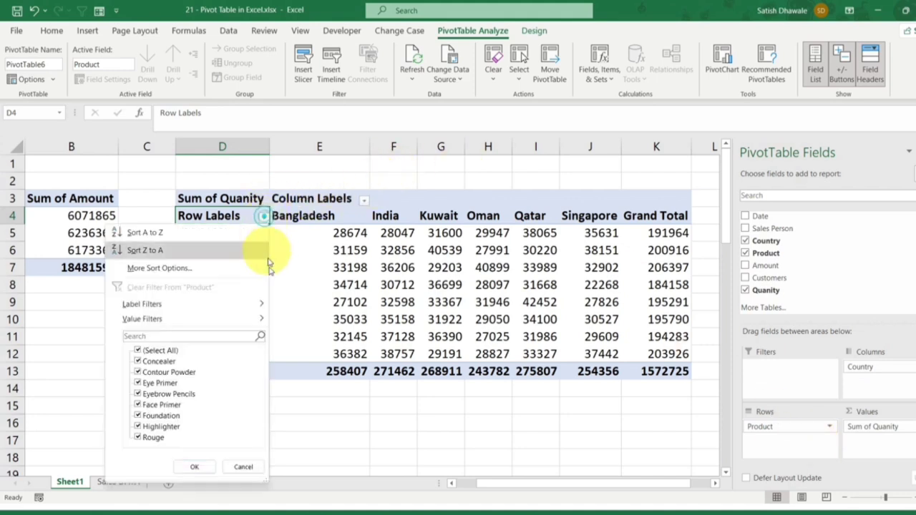
mouse_move(219, 320)
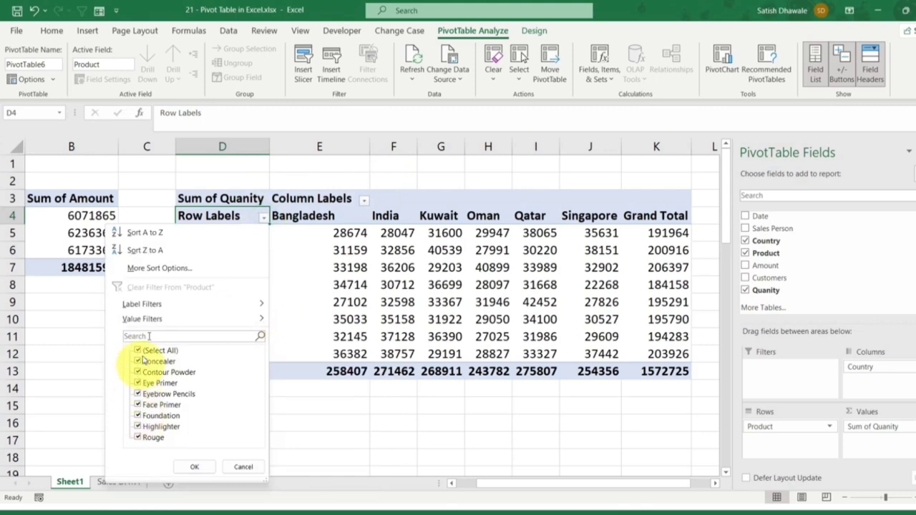
mouse_move(156, 316)
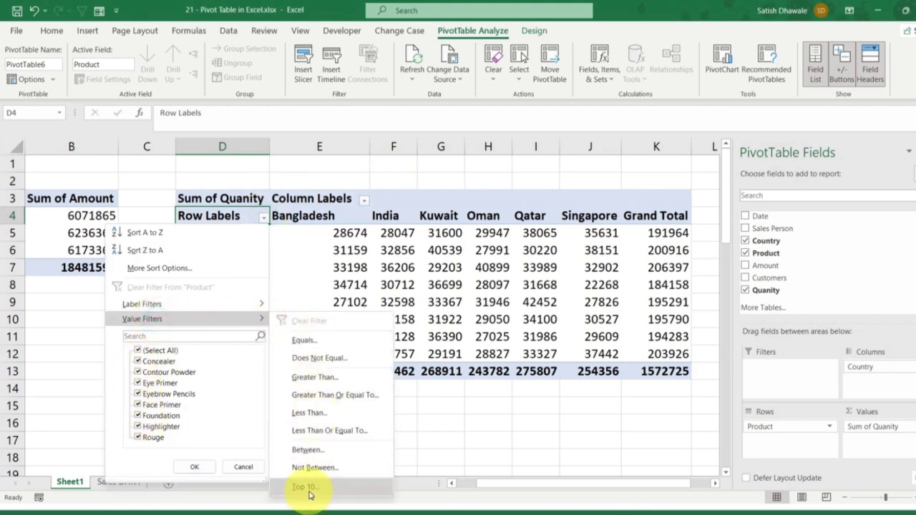
left_click(535, 418)
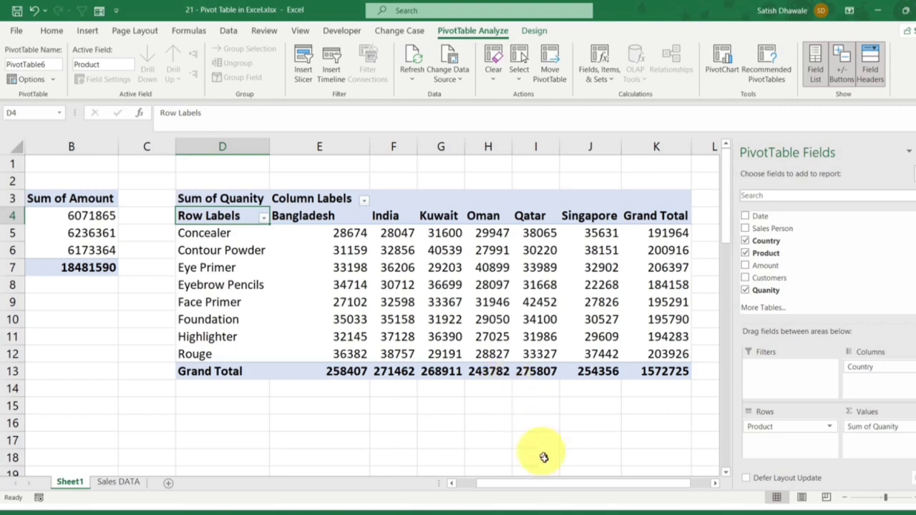
Step: Apply the Light Orange, Pivot Style Medium 3 style to the PivotTable at D3
left_click_drag(542, 484, 563, 482)
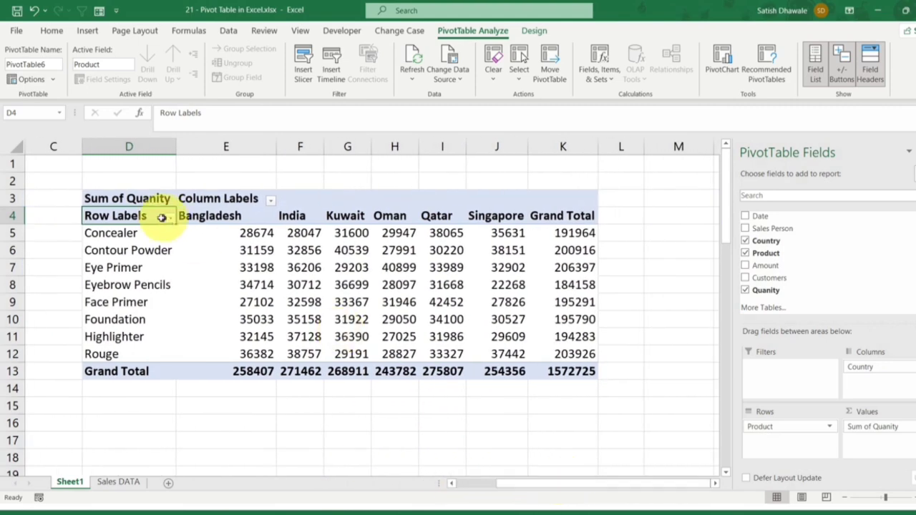
left_click(538, 30)
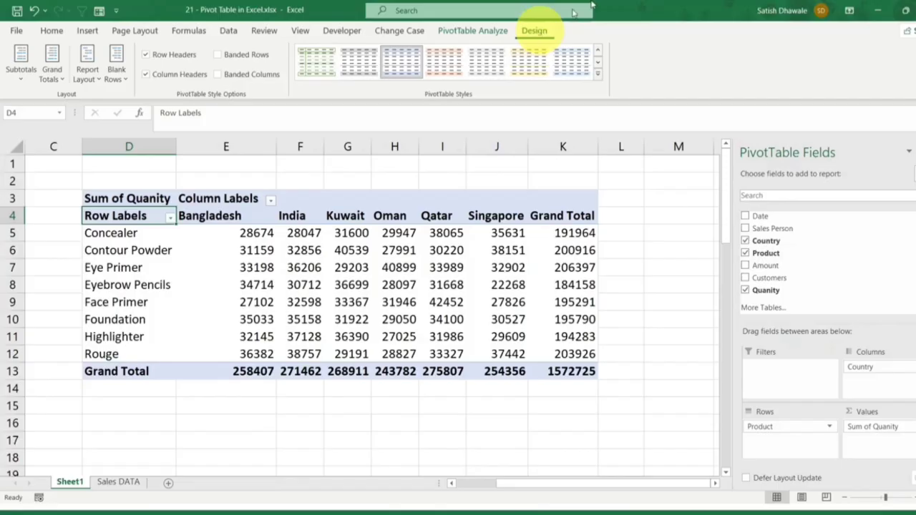
left_click(596, 76)
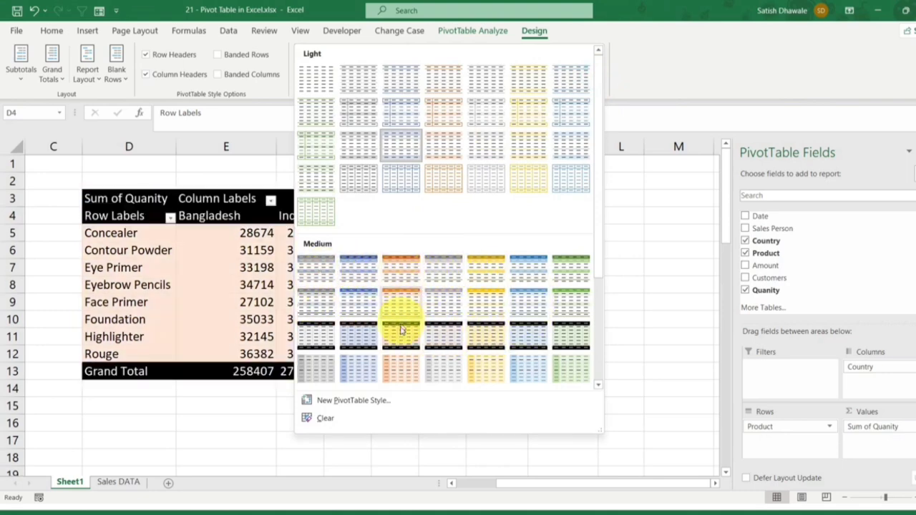
left_click(402, 270)
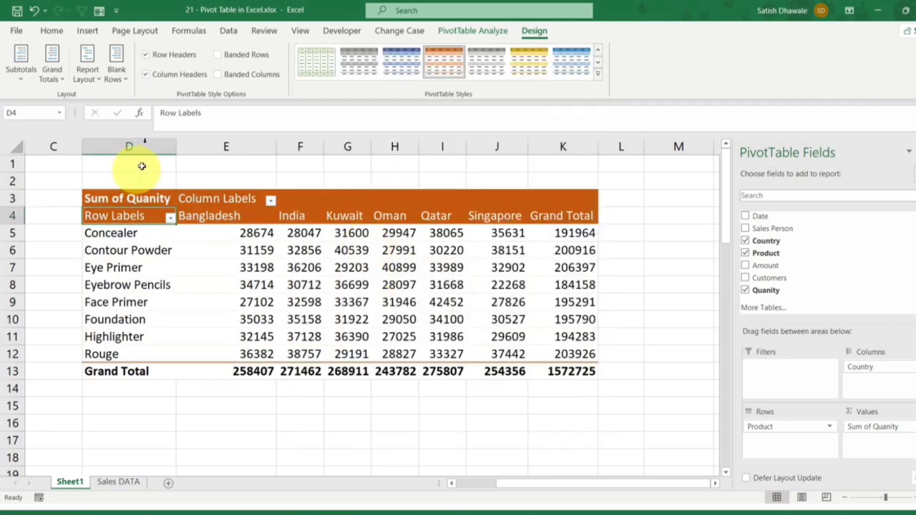
Step: Toggle the PivotTable's Row Headers style option to compare its effect, leaving it on
left_click(173, 62)
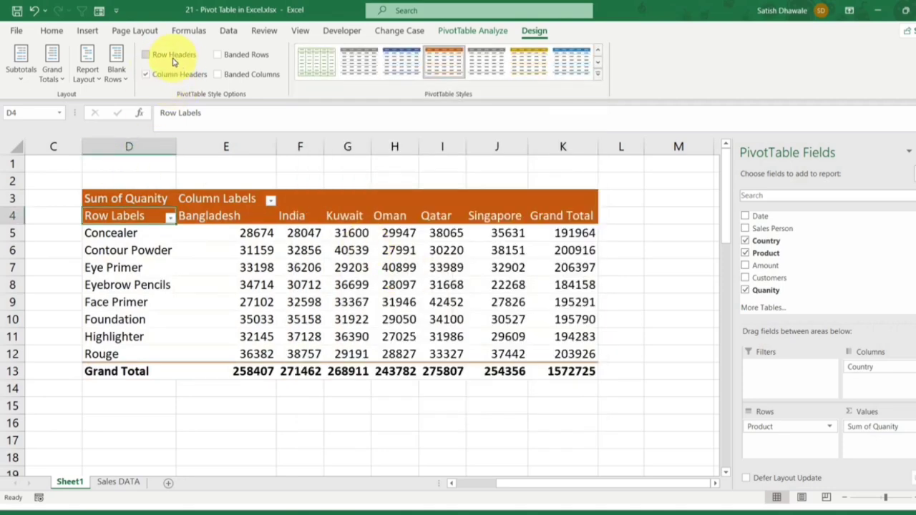
left_click(172, 61)
left_click(173, 61)
left_click(173, 62)
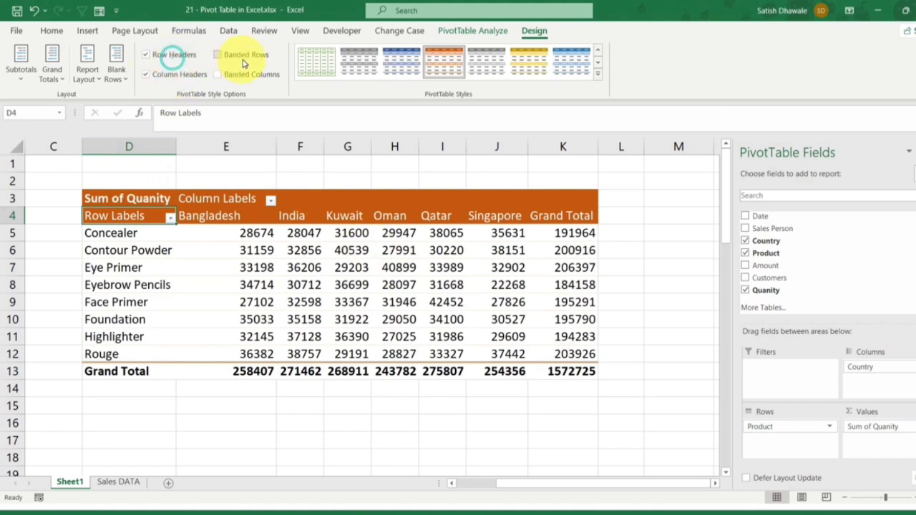
Step: Turn on Banded Rows for the PivotTable, toggling it to compare the effect
left_click(243, 61)
left_click(244, 61)
left_click(243, 61)
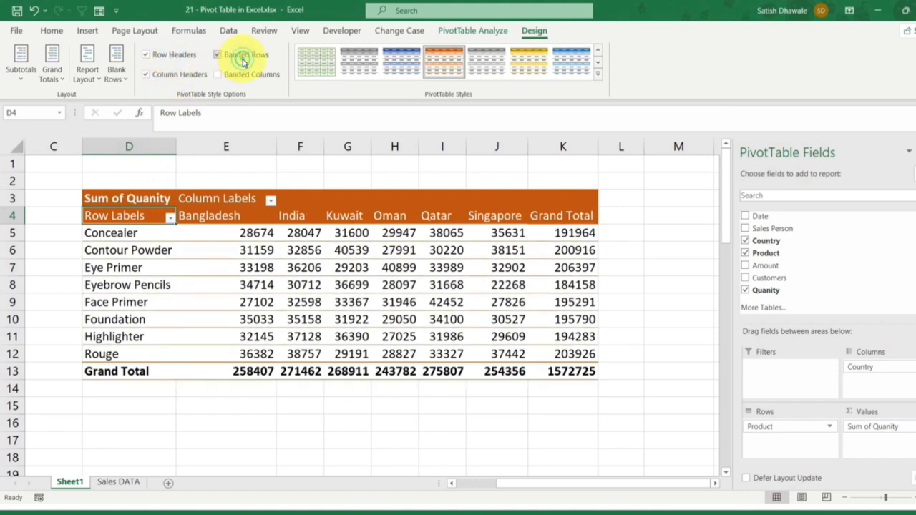
left_click(243, 61)
left_click(243, 61)
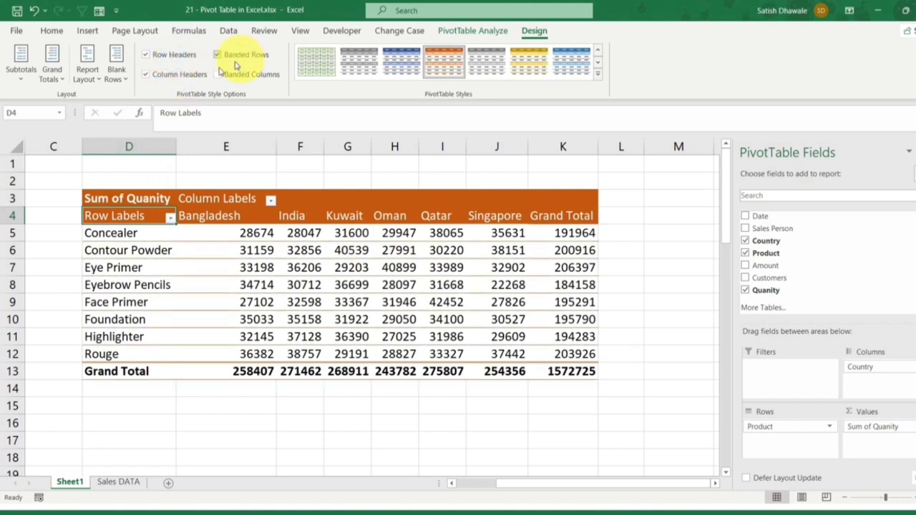
Step: Turn on Banded Columns for the PivotTable and toggle Column Headers to compare its effect, leaving it on
left_click(191, 76)
left_click(192, 75)
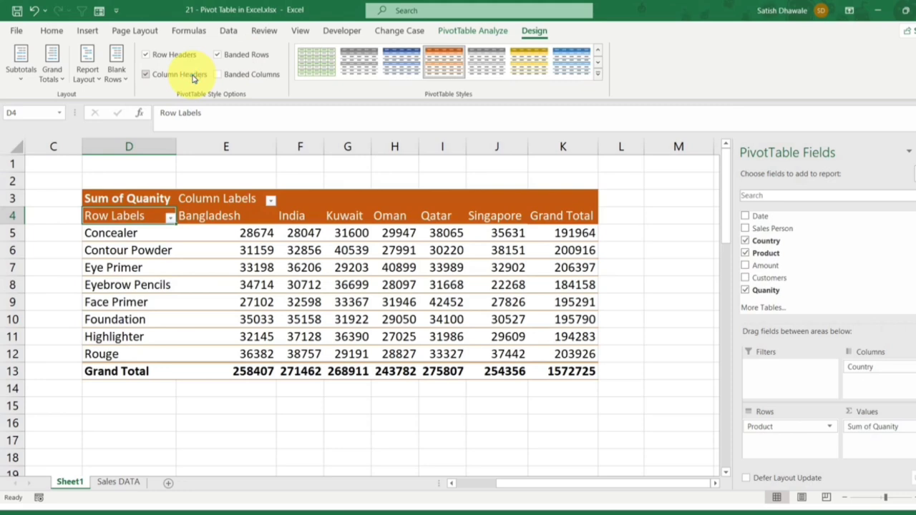
left_click(192, 76)
left_click(219, 74)
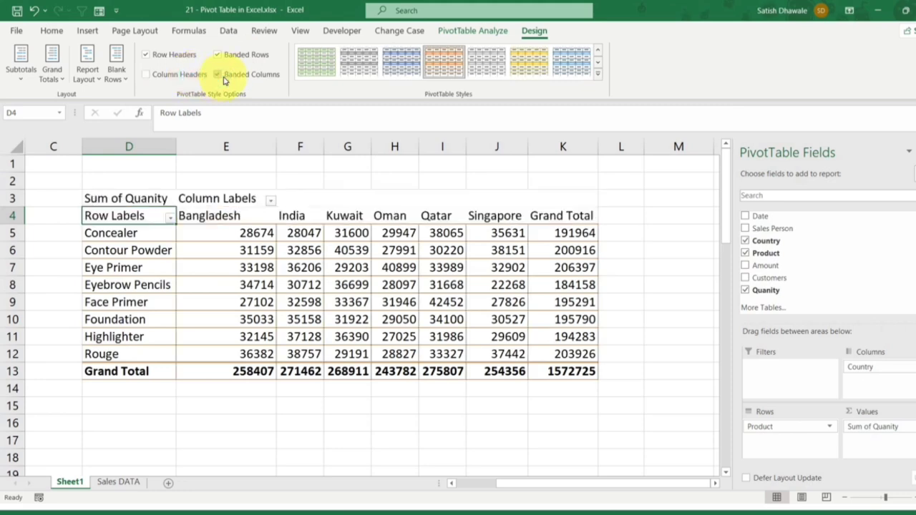
left_click(179, 75)
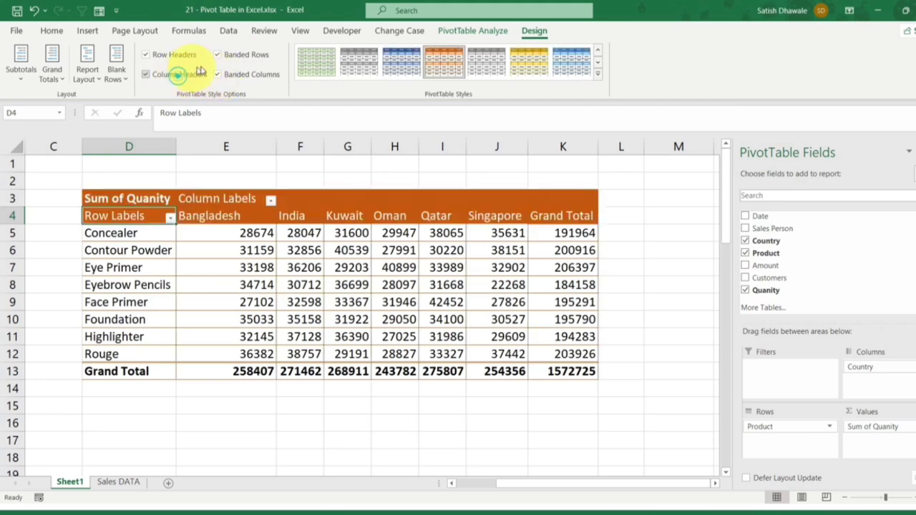
Step: Show the PivotTable in outline form with all item labels repeated
left_click(87, 74)
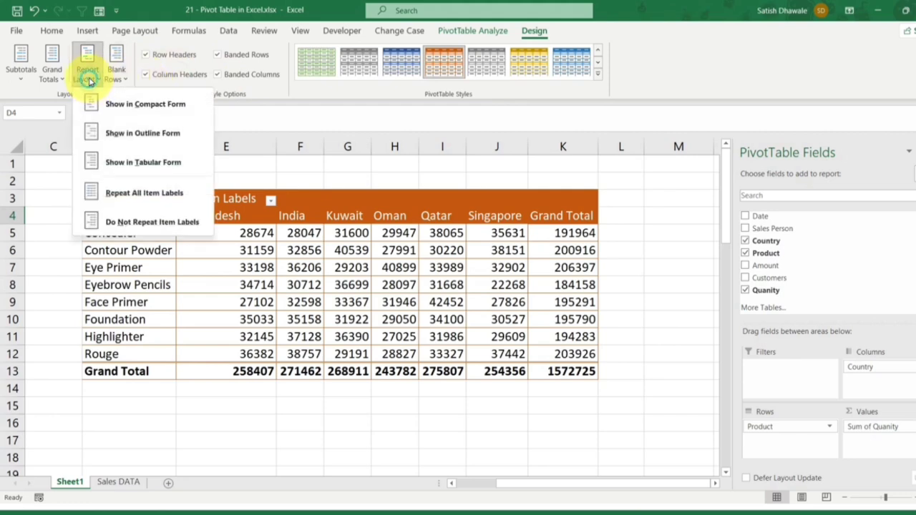
left_click(110, 140)
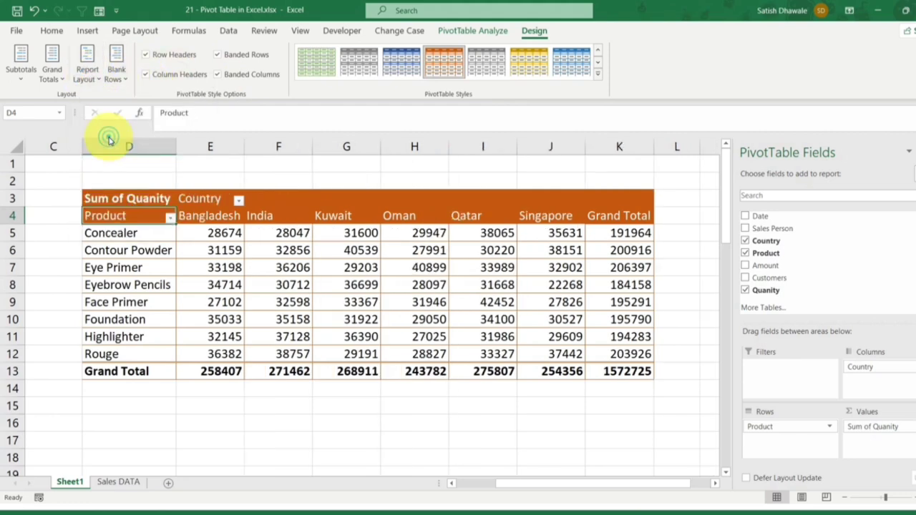
left_click(87, 74)
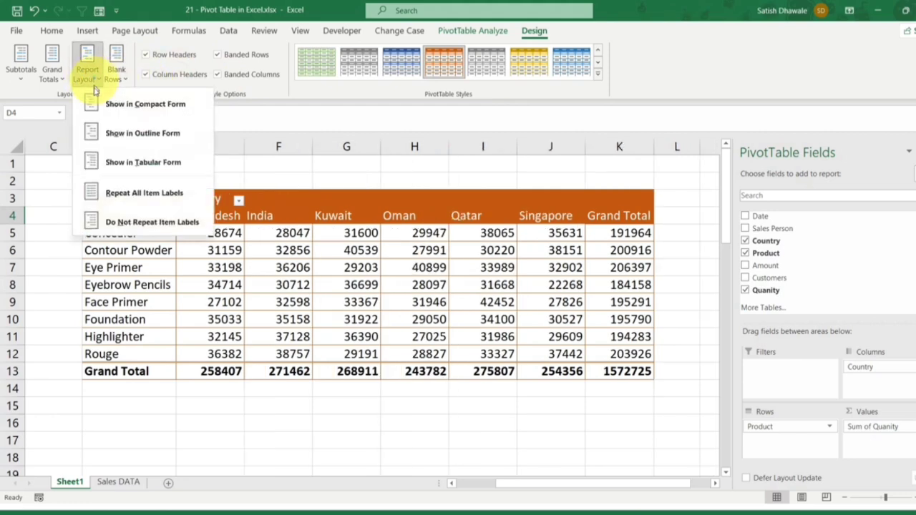
left_click(101, 193)
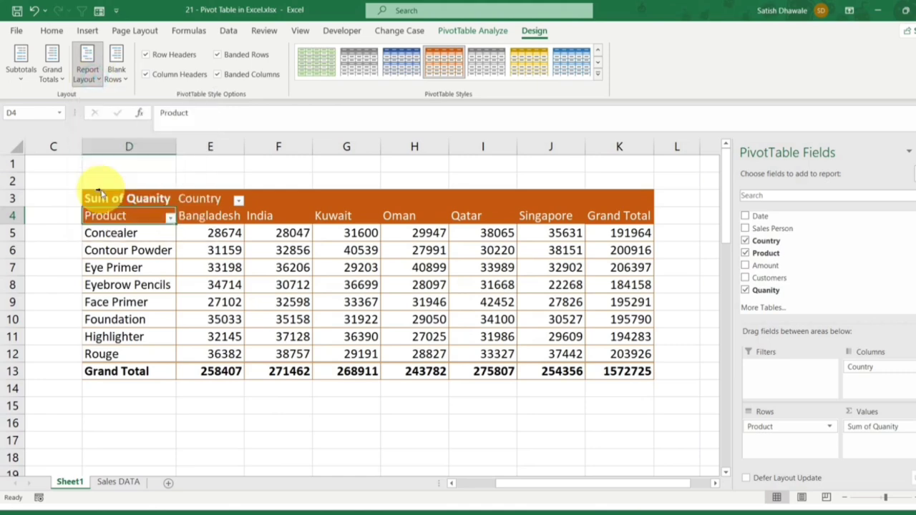
Step: Try the tabular form for the PivotTable's report layout and return it to compact form
left_click(93, 77)
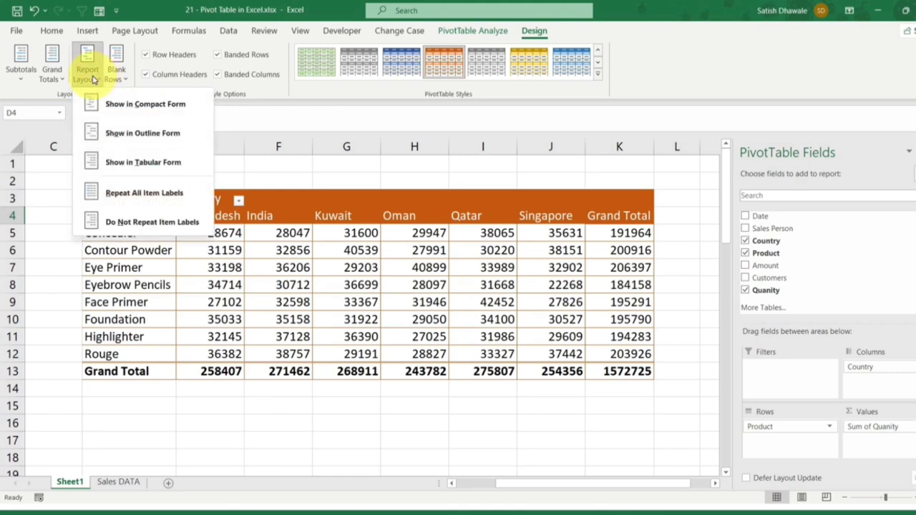
left_click(112, 164)
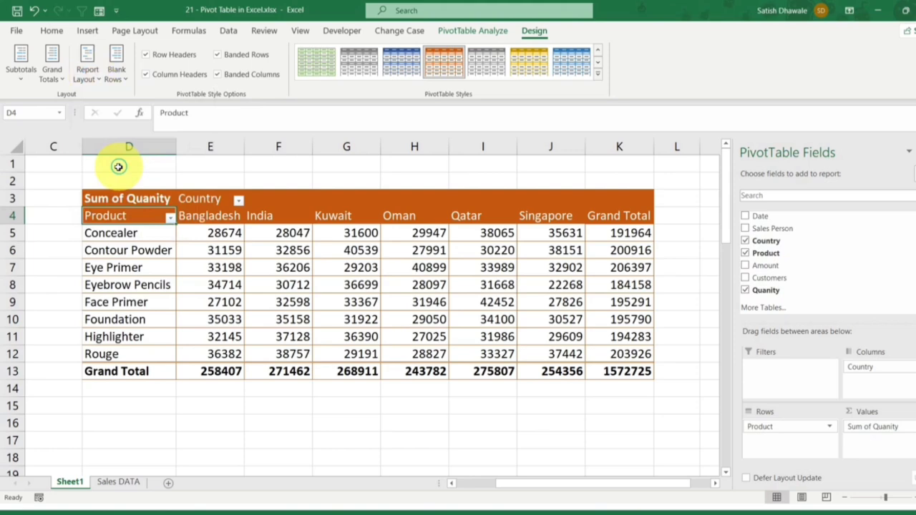
left_click(80, 80)
left_click(98, 105)
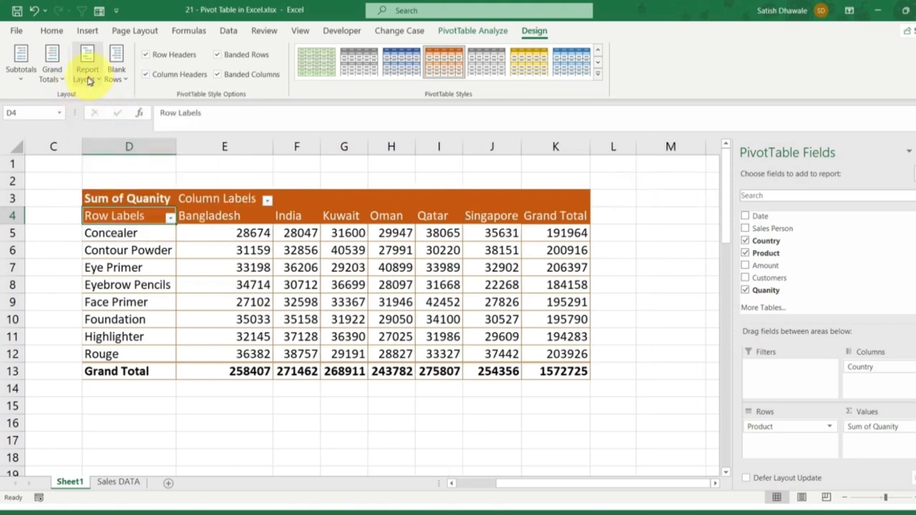
Step: Switch the PivotTable's grand totals off for rows and columns, and back on for both
left_click(50, 79)
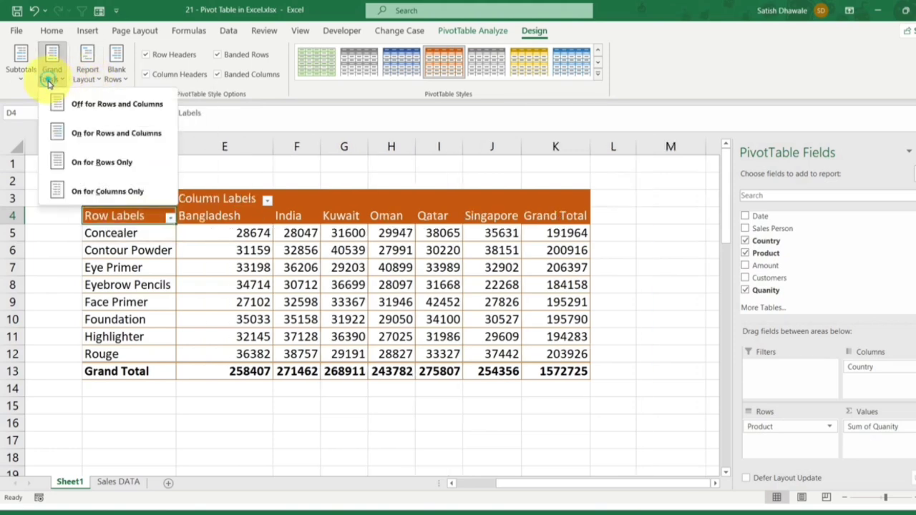
left_click(75, 105)
left_click(64, 80)
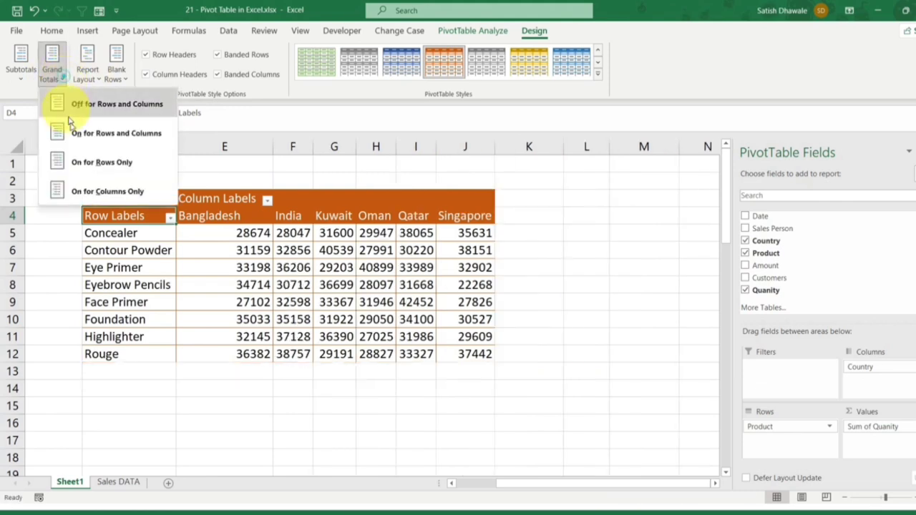
left_click(75, 135)
Step: View the subtotal display options for the PivotTable without choosing one
left_click(22, 77)
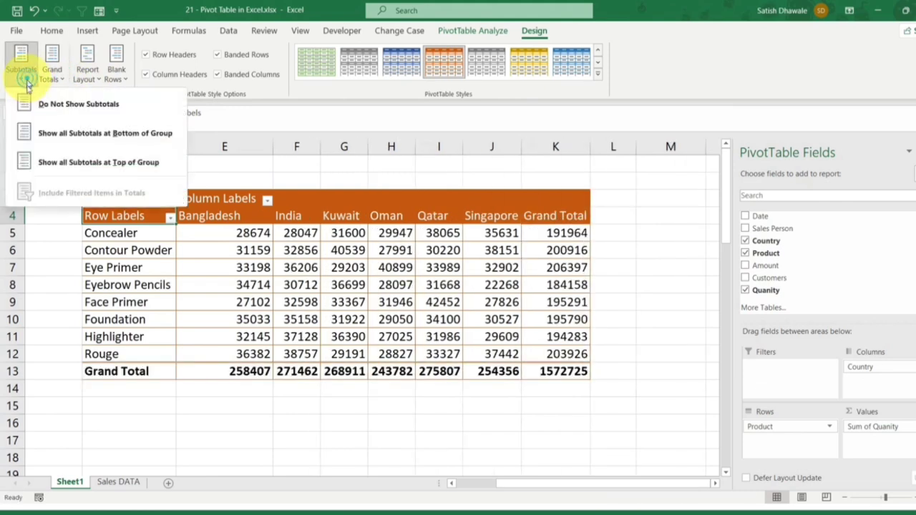
left_click(273, 97)
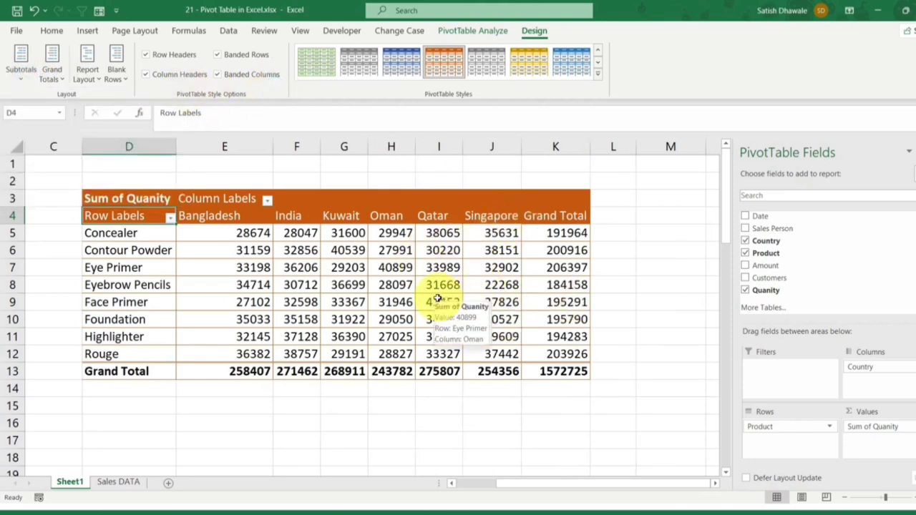
mouse_move(409, 284)
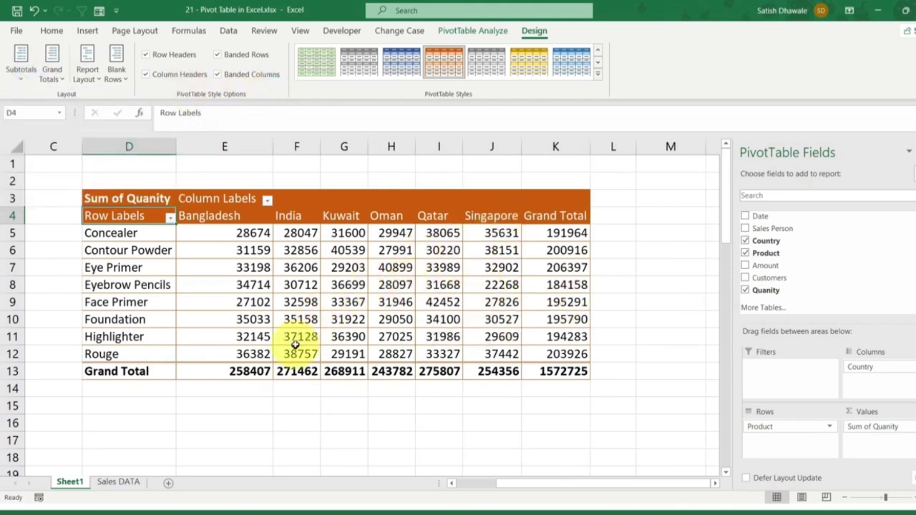
Step: Place a copy of the country-wise Sum of Amount PivotTable below the original on Sheet1, starting at cell A12
mouse_move(303, 337)
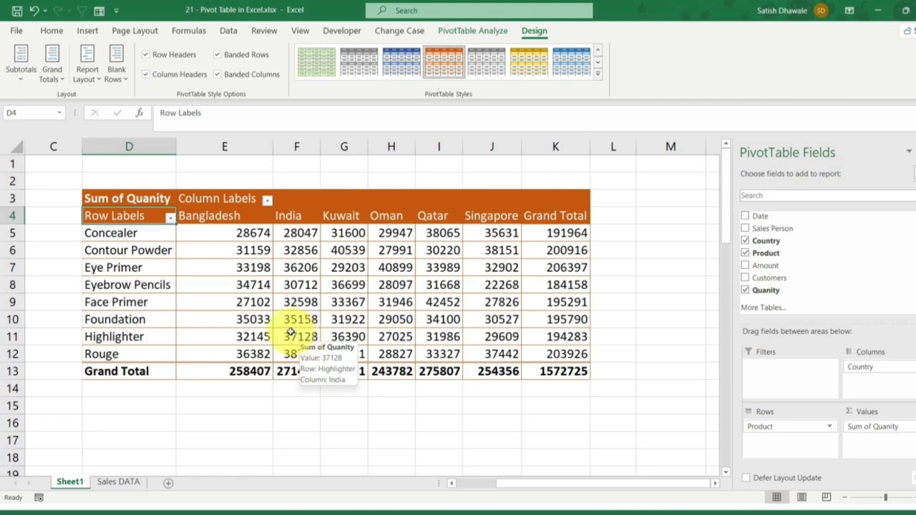
left_click_drag(575, 476, 472, 483)
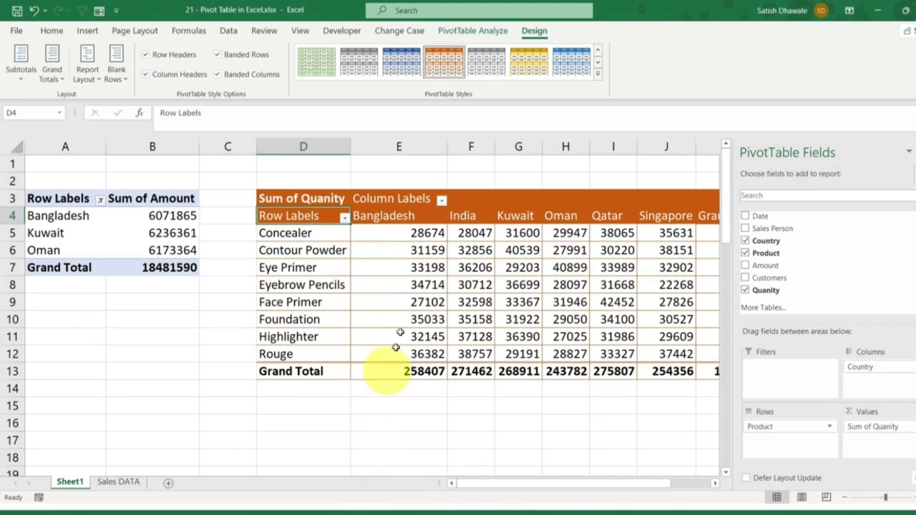
left_click(127, 477)
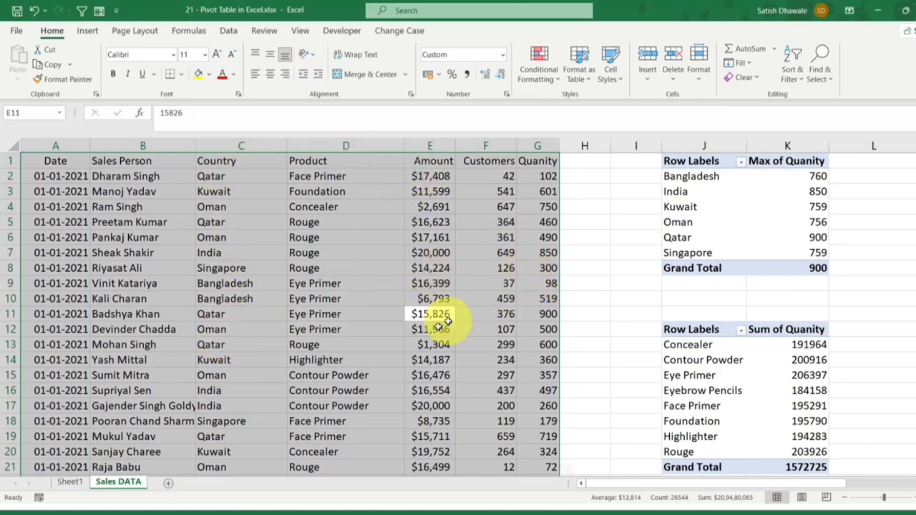
left_click(70, 482)
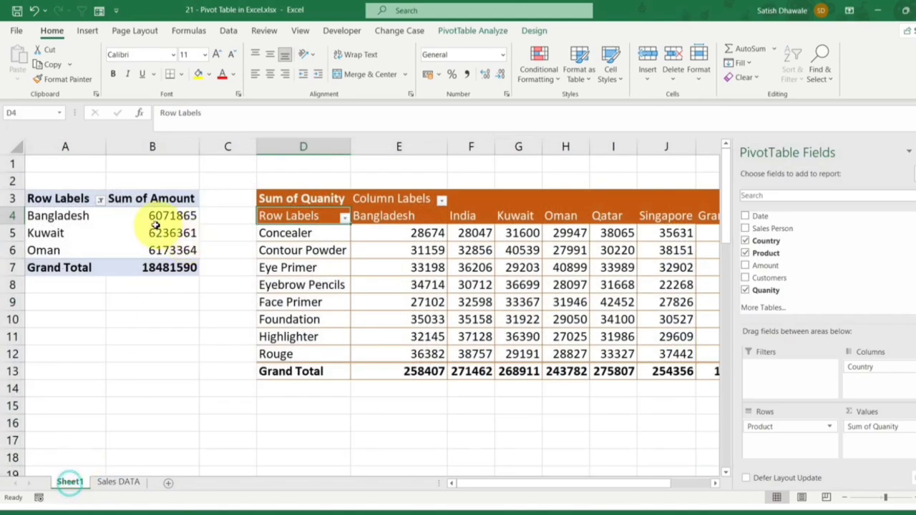
left_click_drag(165, 232, 163, 267)
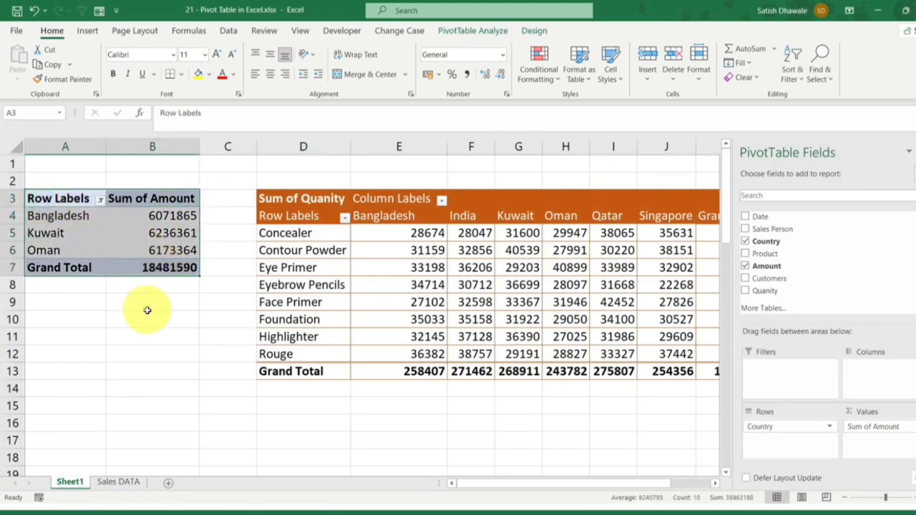
left_click_drag(123, 279, 107, 422)
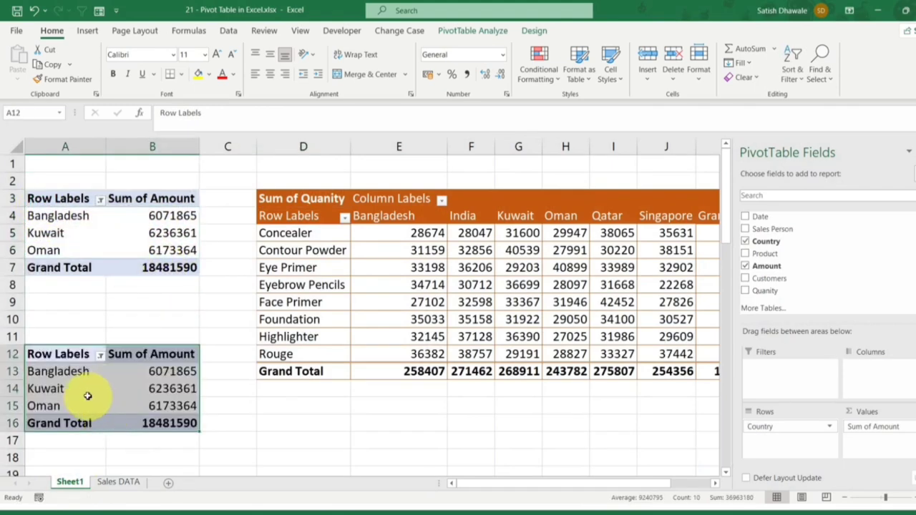
Step: Examine the numeric Customers, Quanity and Amount columns and the text-based Country column in the Sales DATA sheet
left_click(116, 481)
left_click(226, 273)
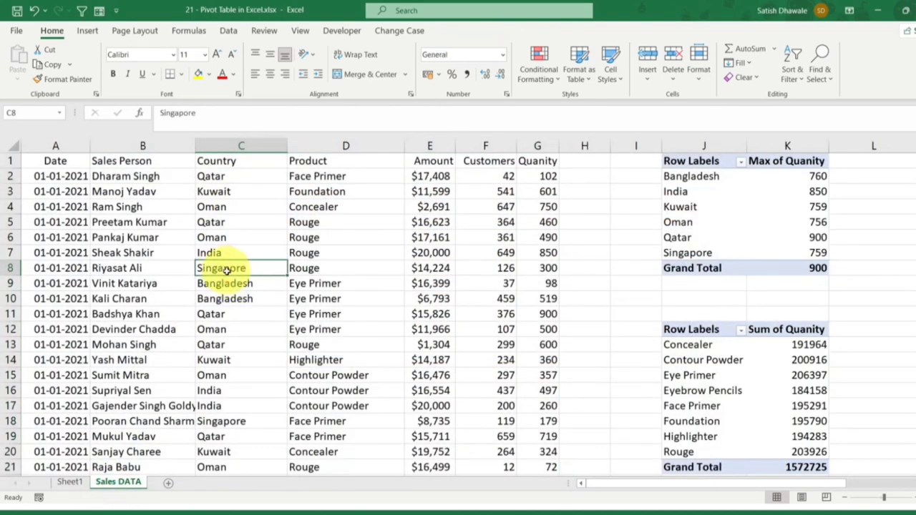
left_click_drag(505, 163, 504, 331)
left_click_drag(541, 177, 549, 375)
left_click_drag(429, 162, 420, 429)
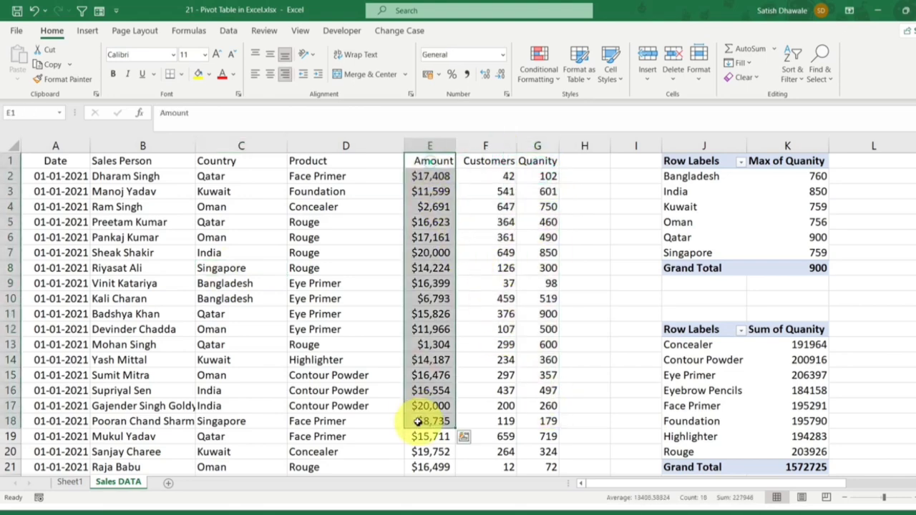
left_click(236, 299)
left_click(239, 147)
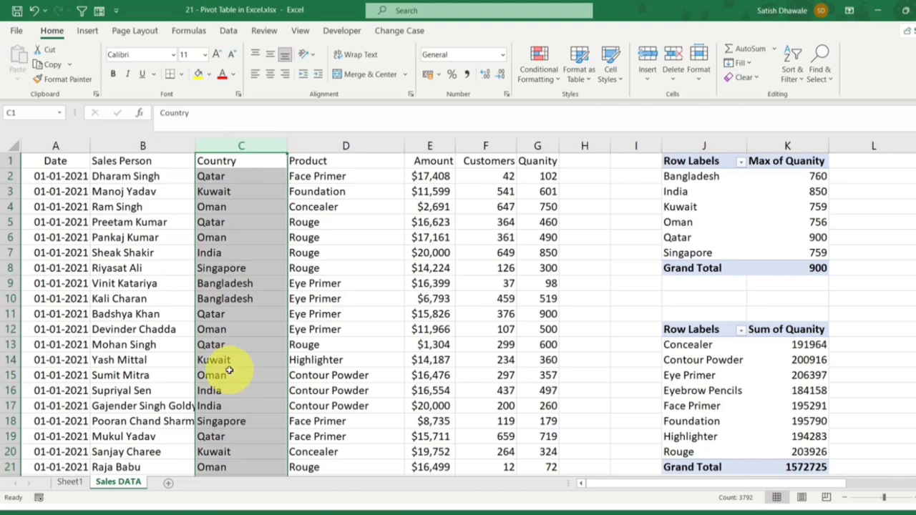
left_click(236, 314)
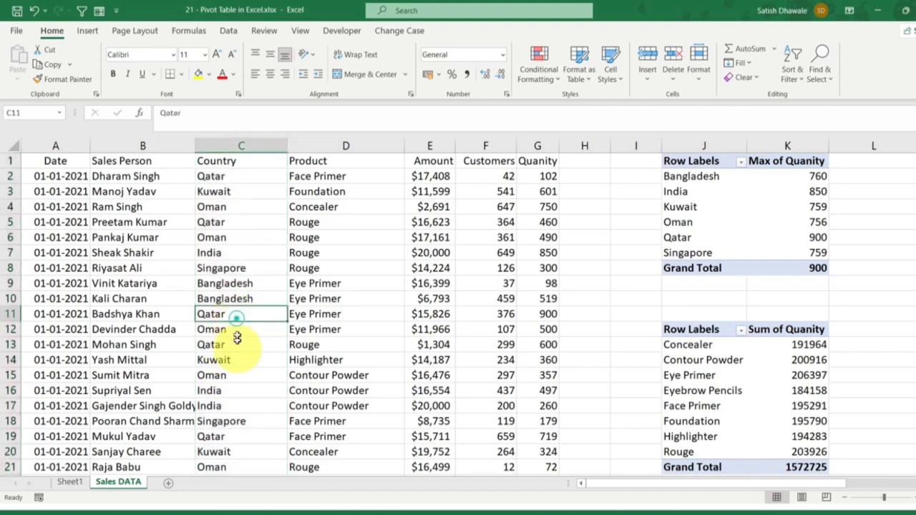
left_click(238, 146)
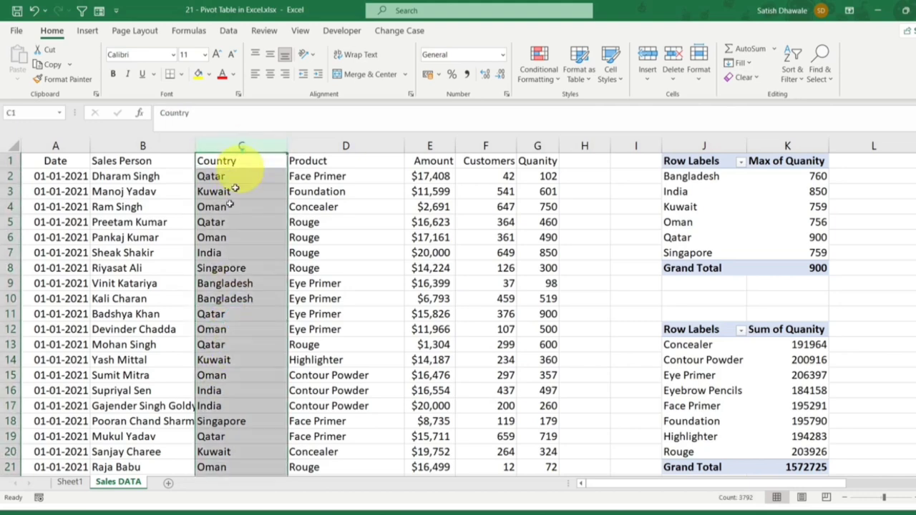
Step: Remove Sum of Amount from the values of the copied PivotTable on Sheet1, then select its country labels
left_click(71, 482)
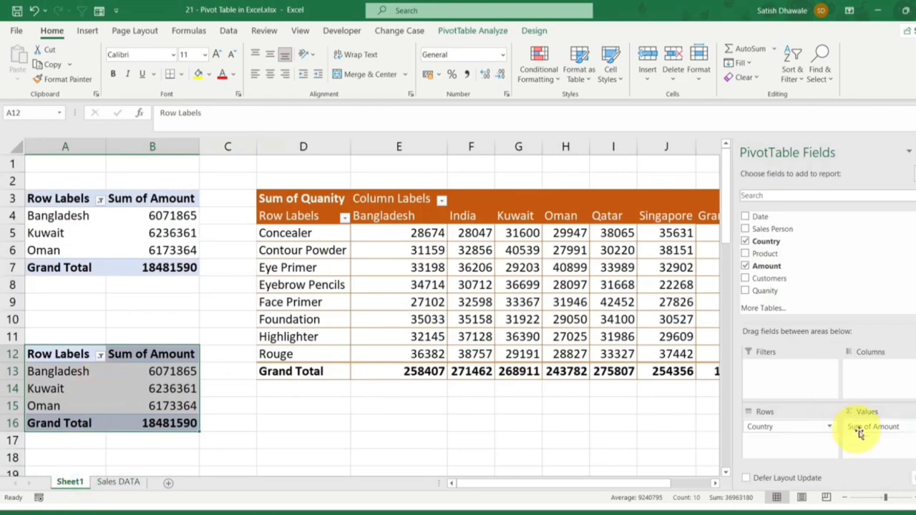
left_click_drag(877, 429, 818, 285)
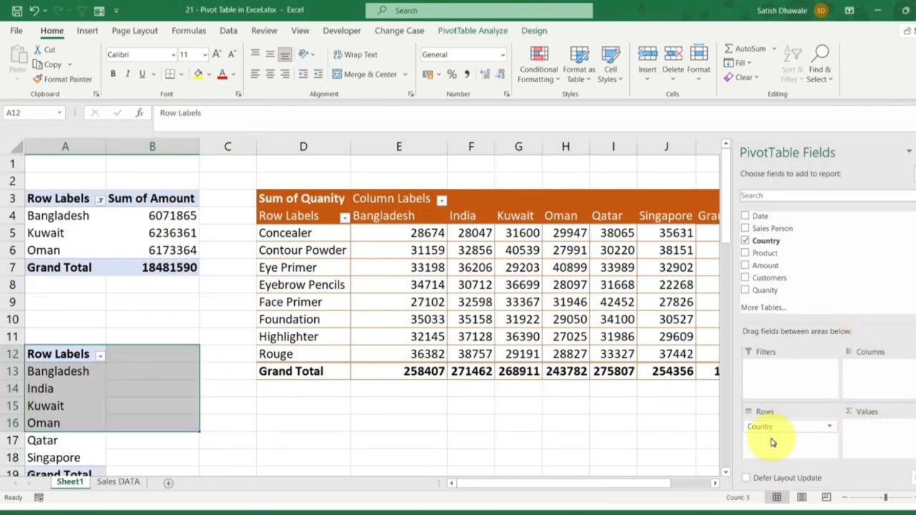
scroll(94, 378, "down", 2)
left_click_drag(62, 272, 55, 355)
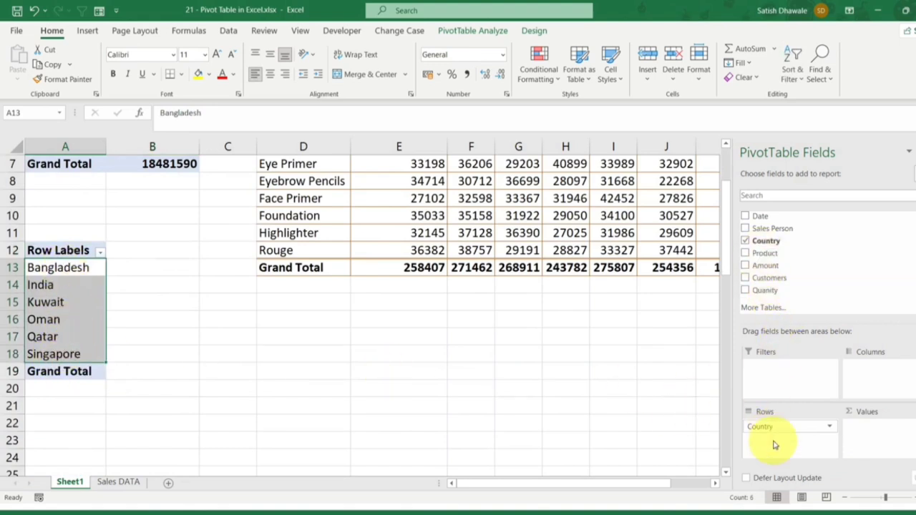
Step: Add the Country field to the copied PivotTable's values as a count while keeping Country in the rows
left_click_drag(759, 241, 894, 440)
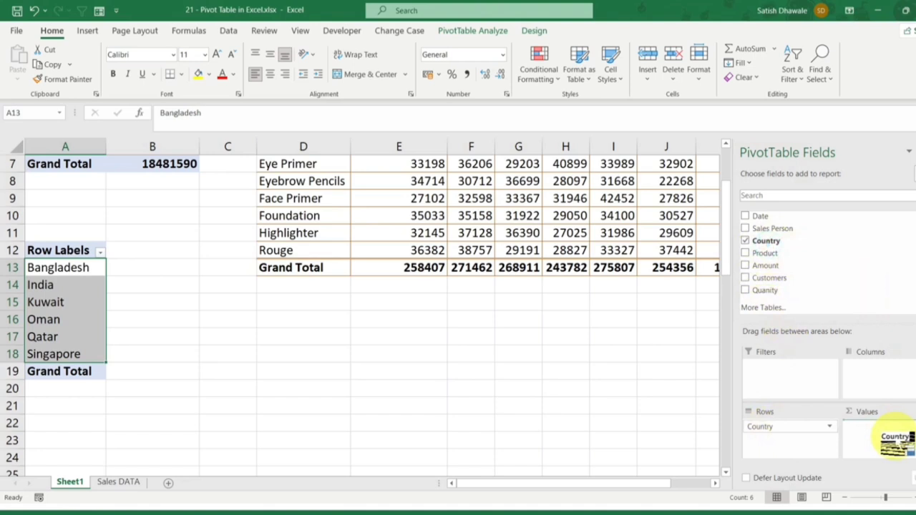
left_click_drag(894, 439, 871, 428)
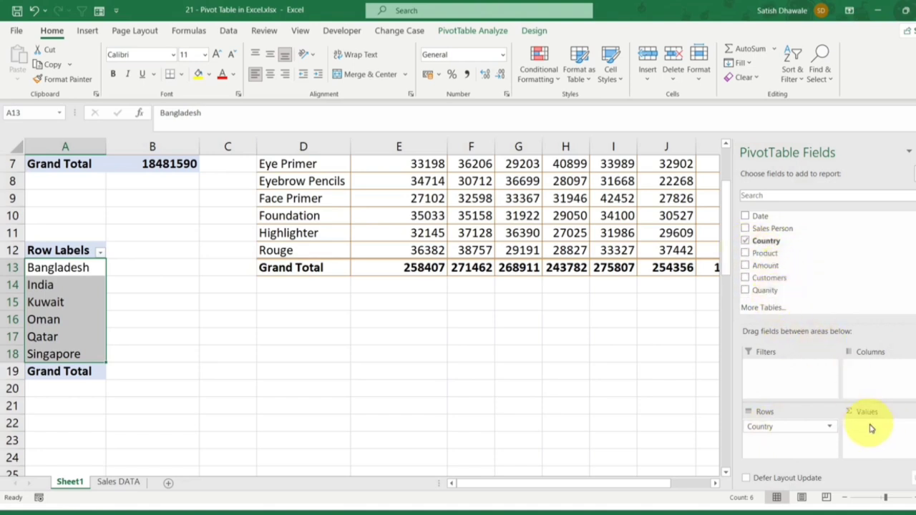
left_click_drag(769, 242, 881, 437)
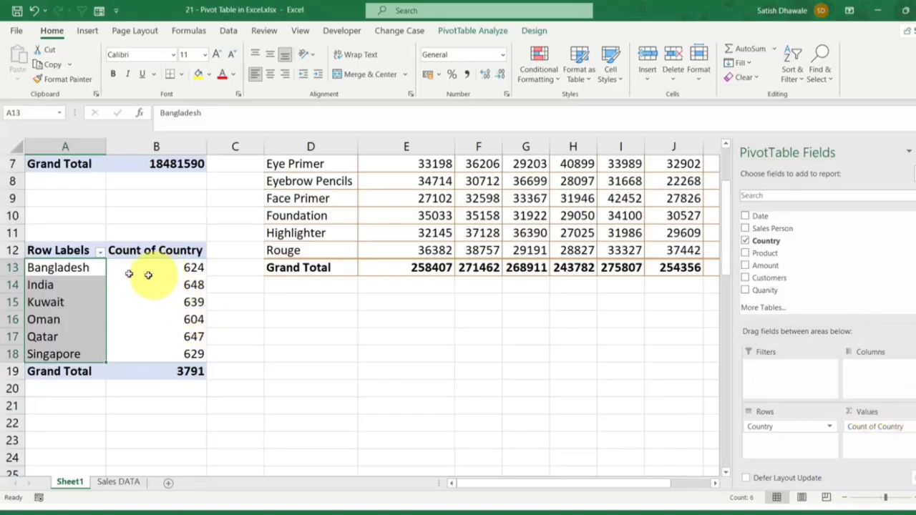
Step: Review the Count of Country figures for each country and compare them with an India record in the Sales DATA sheet
left_click_drag(36, 270, 153, 275)
left_click_drag(61, 286, 173, 286)
left_click_drag(65, 301, 166, 303)
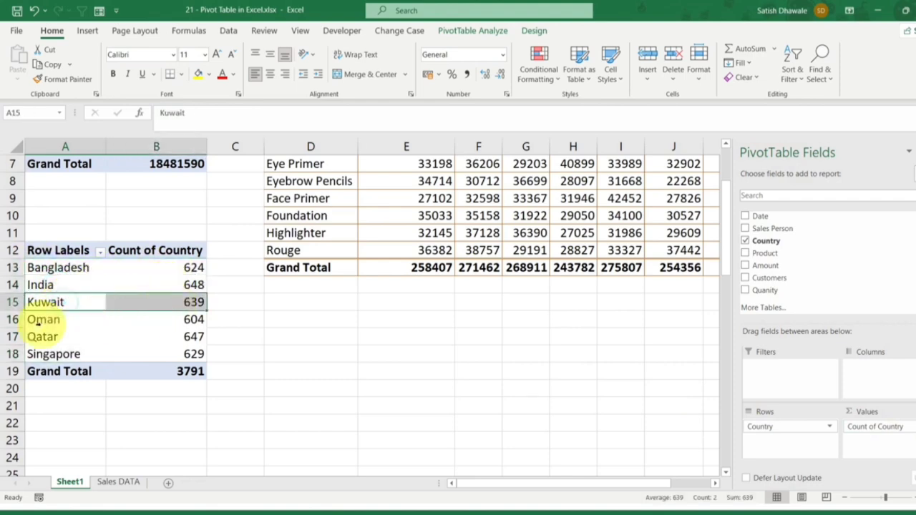
left_click(98, 484)
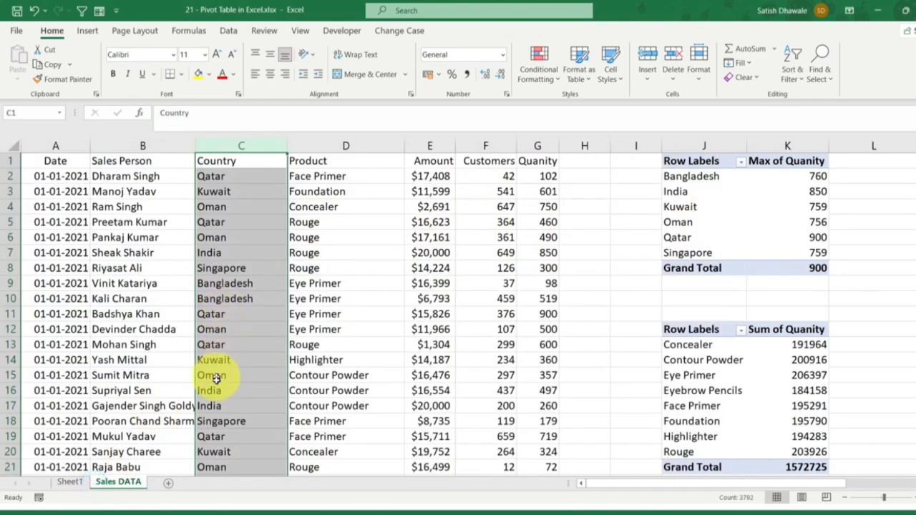
left_click_drag(215, 390, 359, 395)
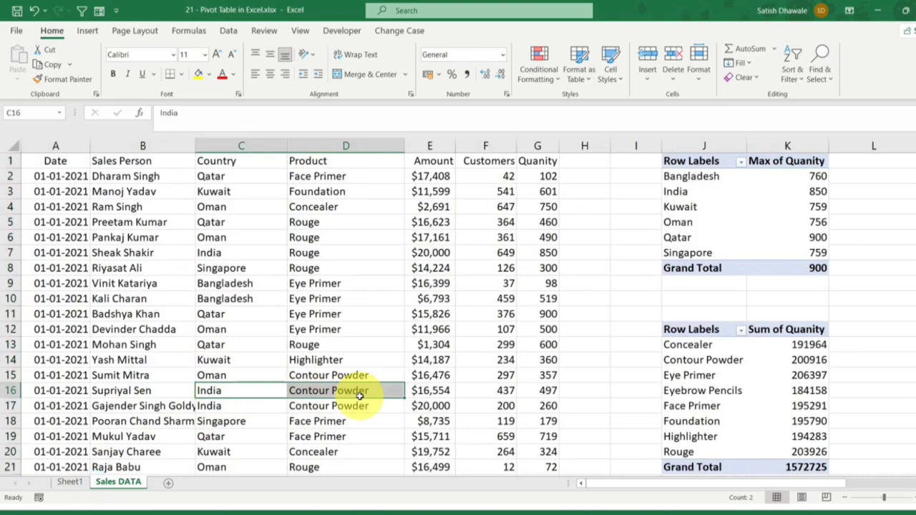
left_click(12, 390)
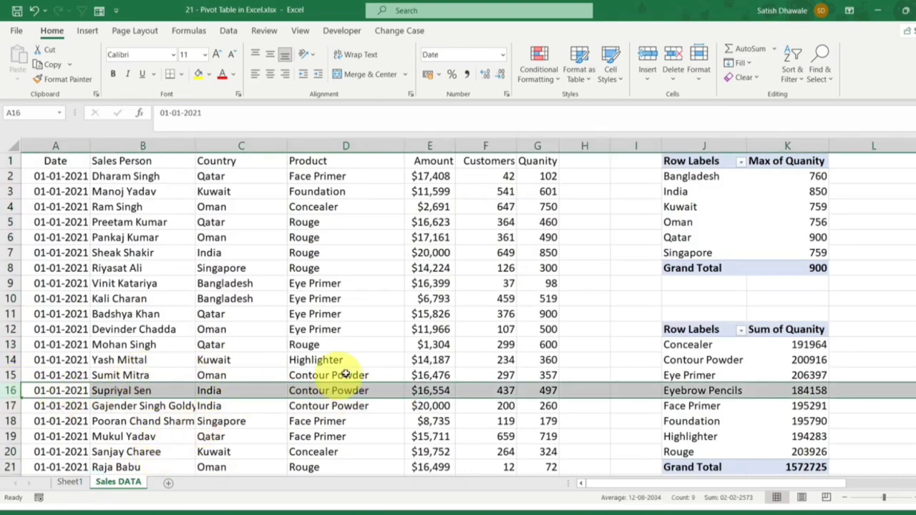
left_click(65, 483)
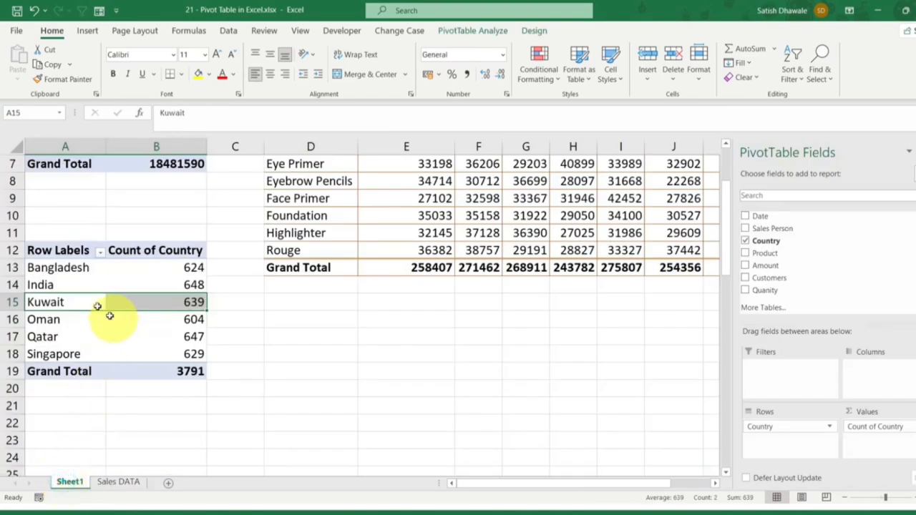
left_click_drag(72, 267, 181, 355)
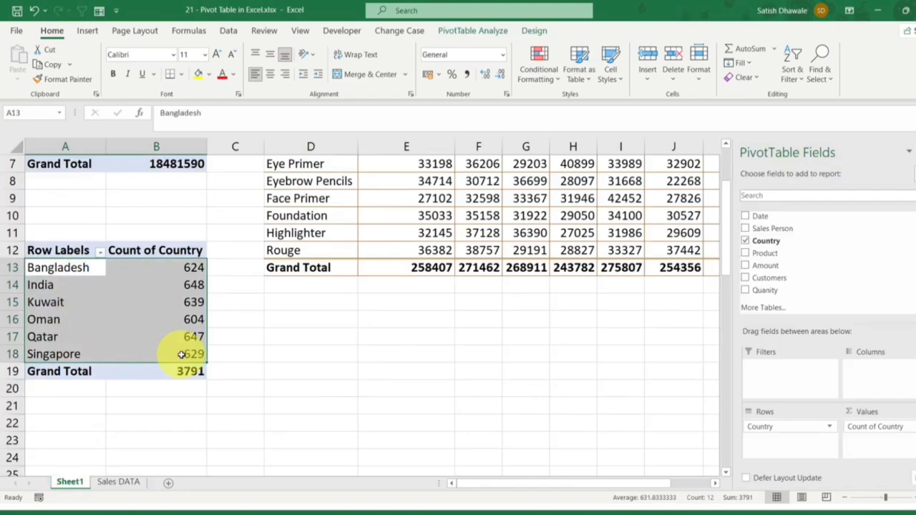